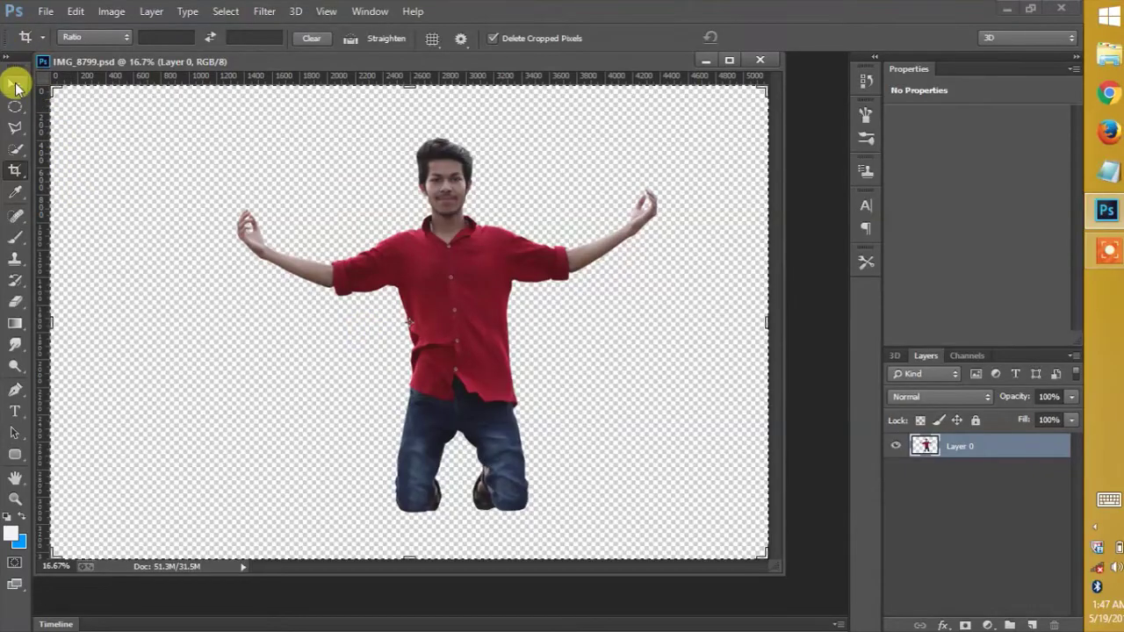
Switch to the Move tool with the kneeling-man cut-out in IMG_8799.psd
{"action": "left_click", "coordinate": [15, 84]}
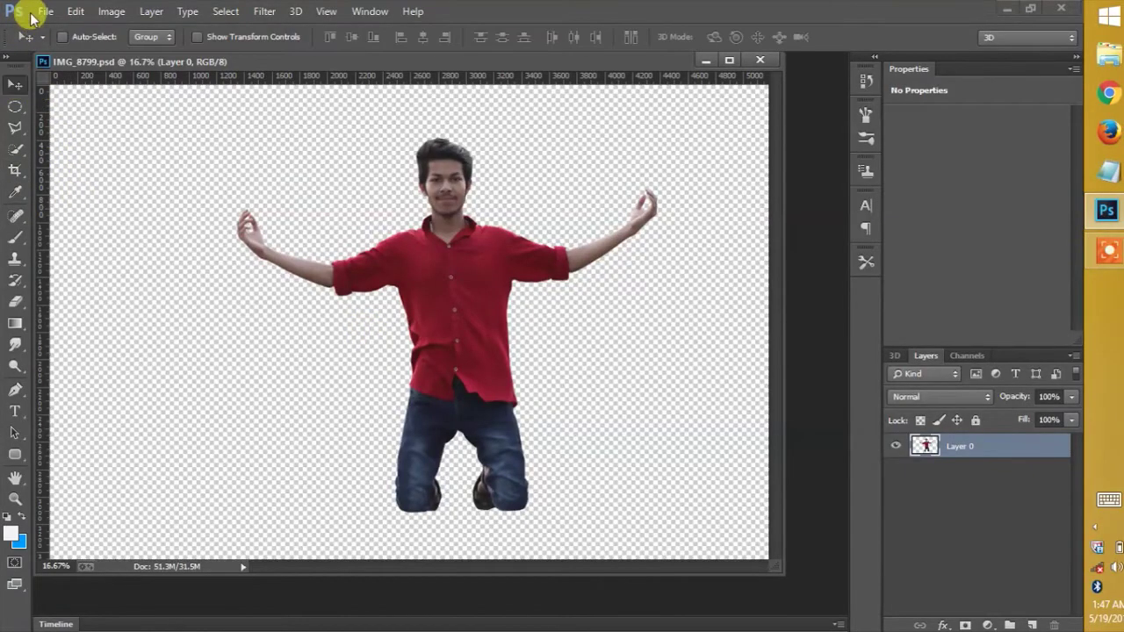
Place the misty forest railway photo as a linked image and enlarge it
{"action": "left_click", "coordinate": [46, 10]}
{"action": "left_click", "coordinate": [68, 258]}
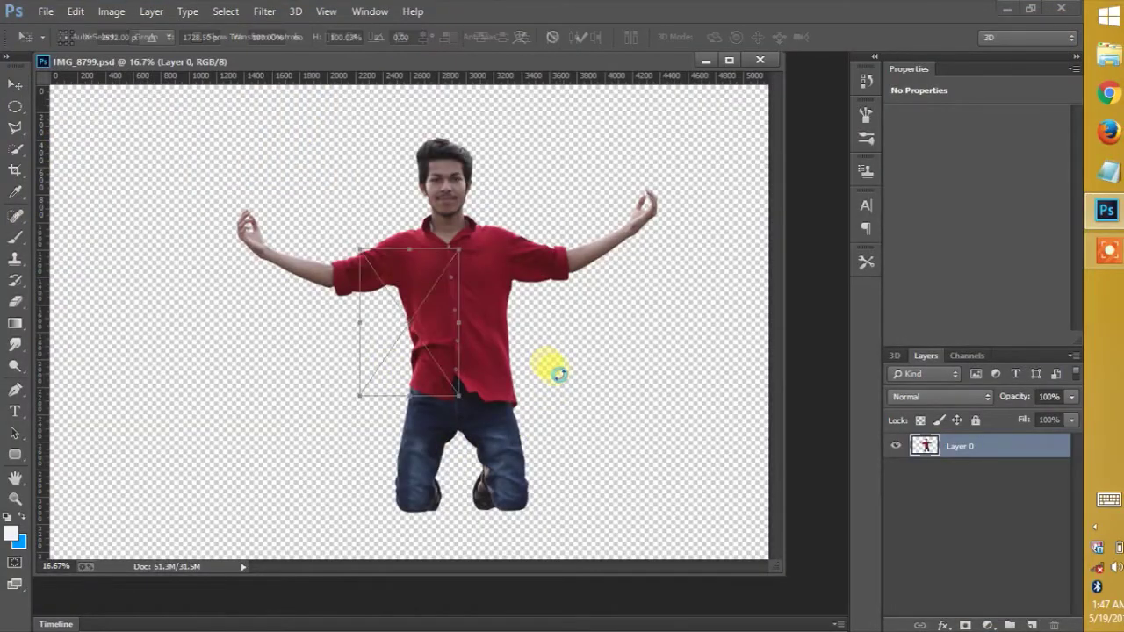
{"action": "mouse_move", "coordinate": [457, 397]}
{"action": "left_mouse_down"}
{"action": "mouse_move", "coordinate": [621, 529]}
{"action": "mouse_move", "coordinate": [683, 613]}
{"action": "left_mouse_up"}
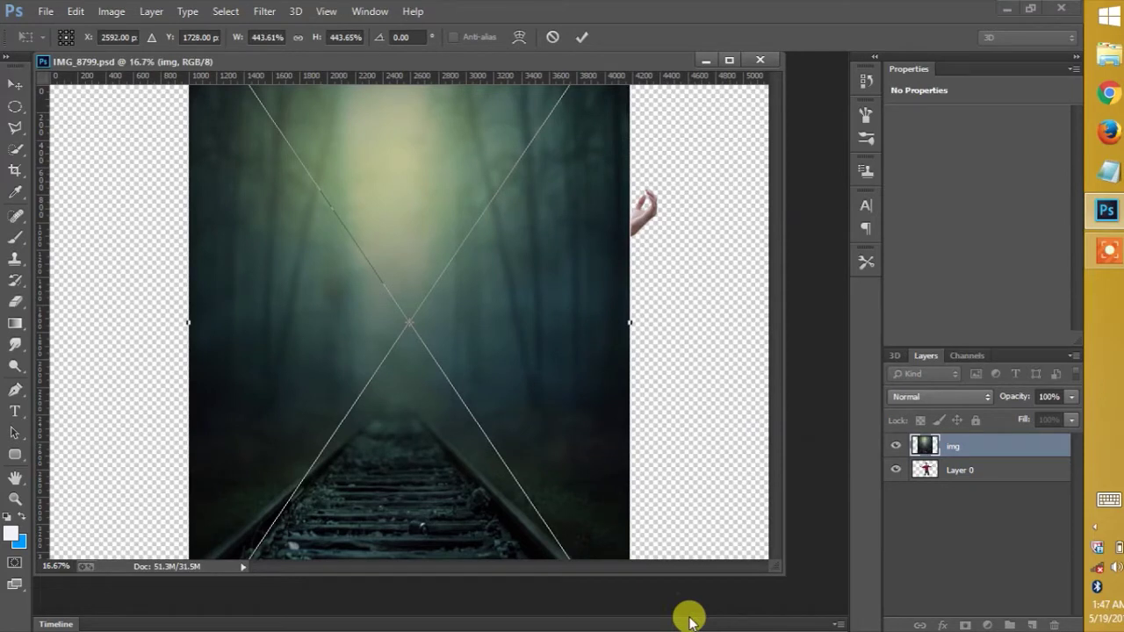
{"action": "left_click", "coordinate": [575, 36]}
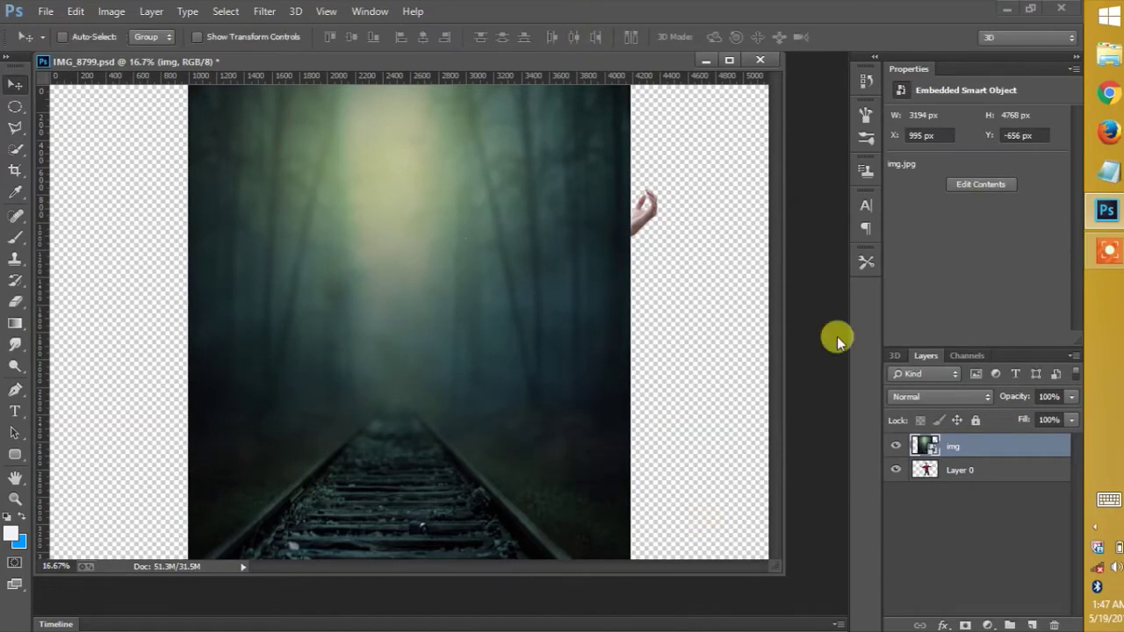
Move the forest img layer beneath the man's Layer 0 and zoom out to the whole canvas
{"action": "key", "text": "ctrl+bracketleft"}
{"action": "left_click", "coordinate": [1109, 252]}
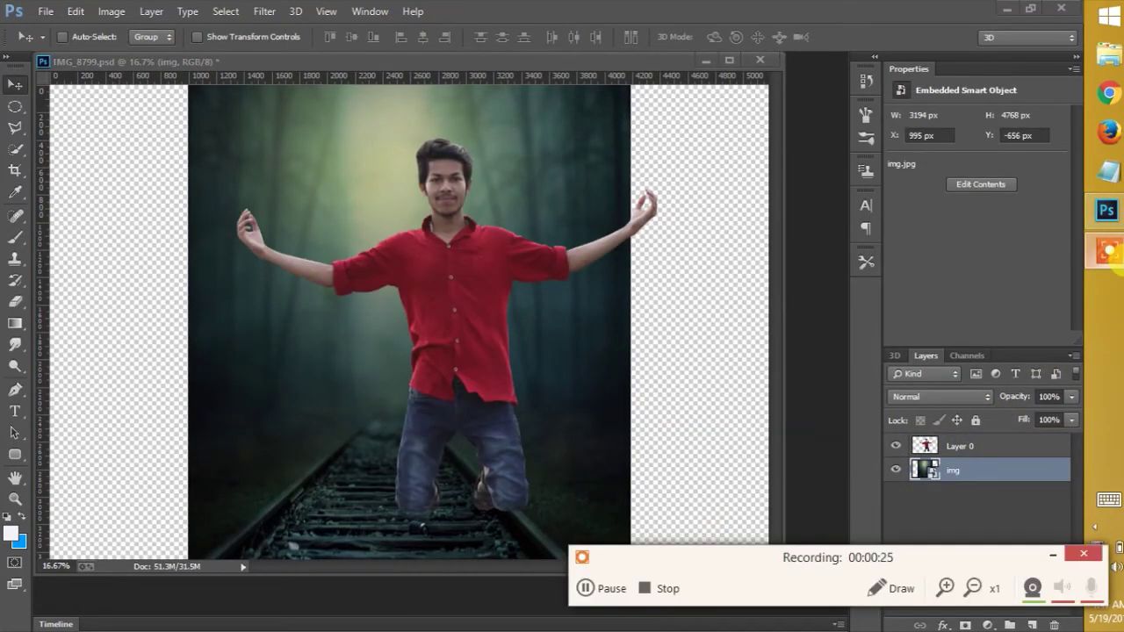
{"action": "left_click", "coordinate": [1050, 559]}
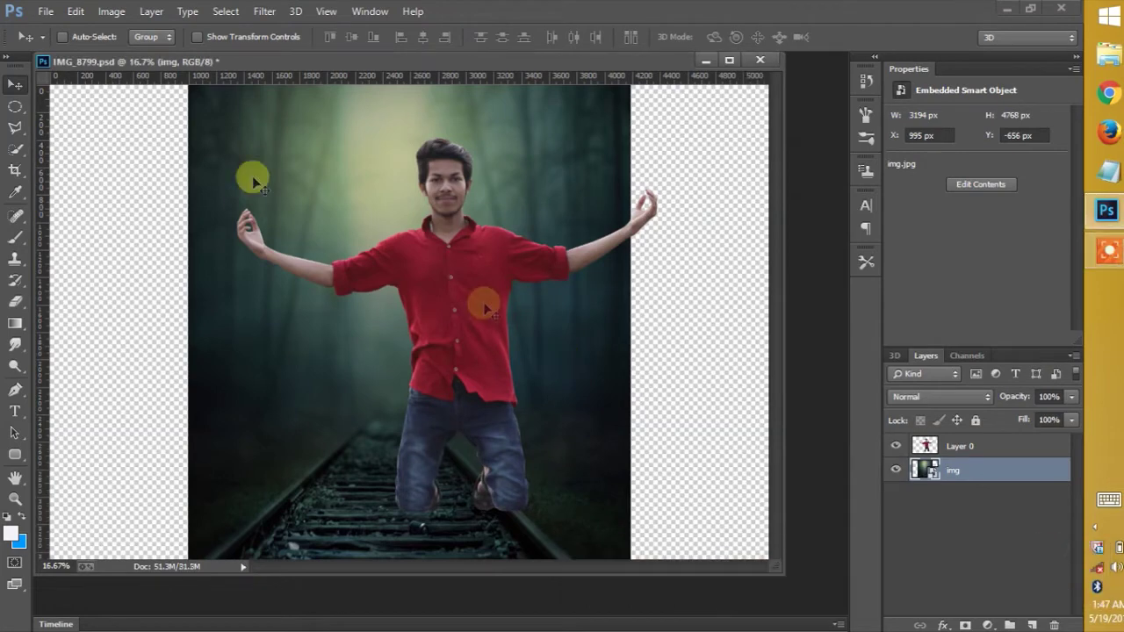
{"action": "left_click", "coordinate": [973, 446]}
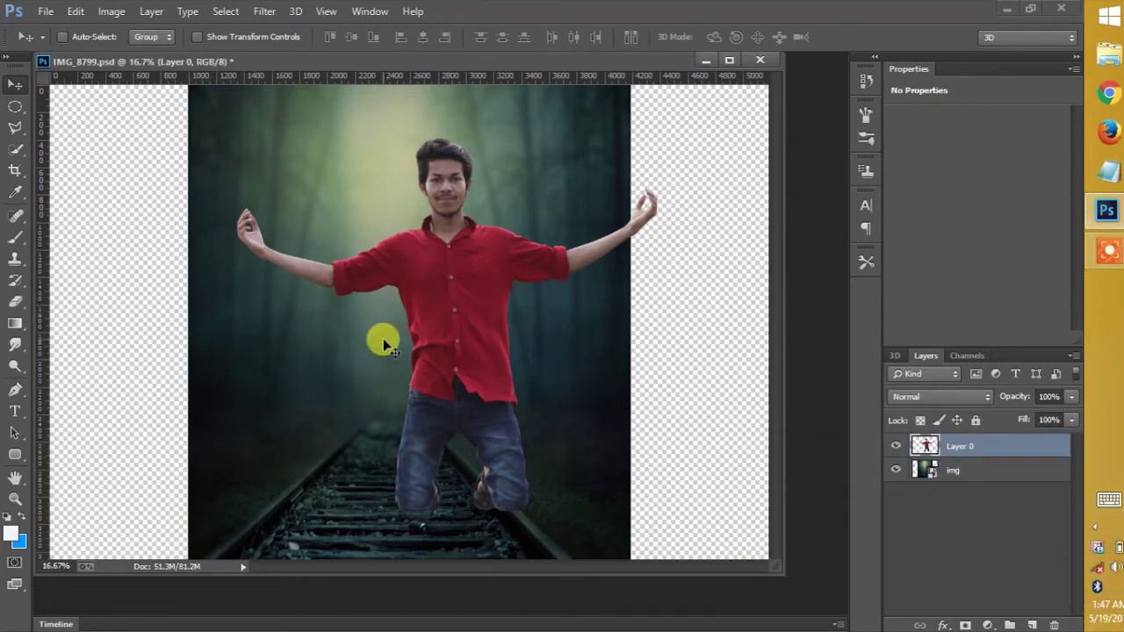
{"action": "key", "text": "ctrl+minus"}
{"action": "key", "text": "ctrl+minus"}
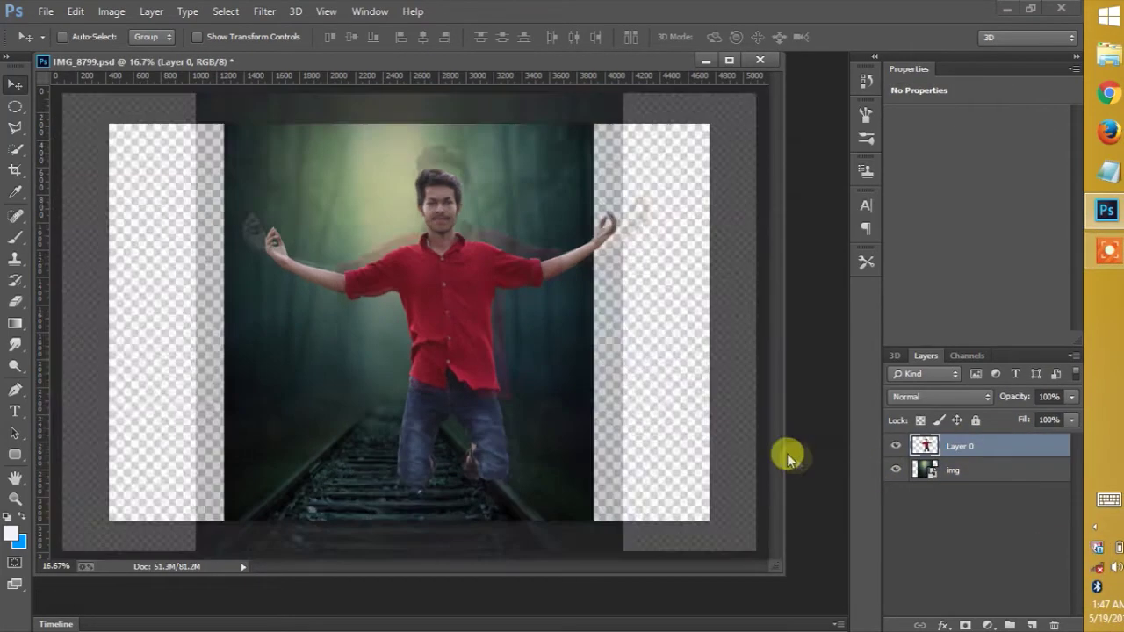
{"action": "left_click", "coordinate": [975, 474]}
{"action": "key", "text": "ctrl+t"}
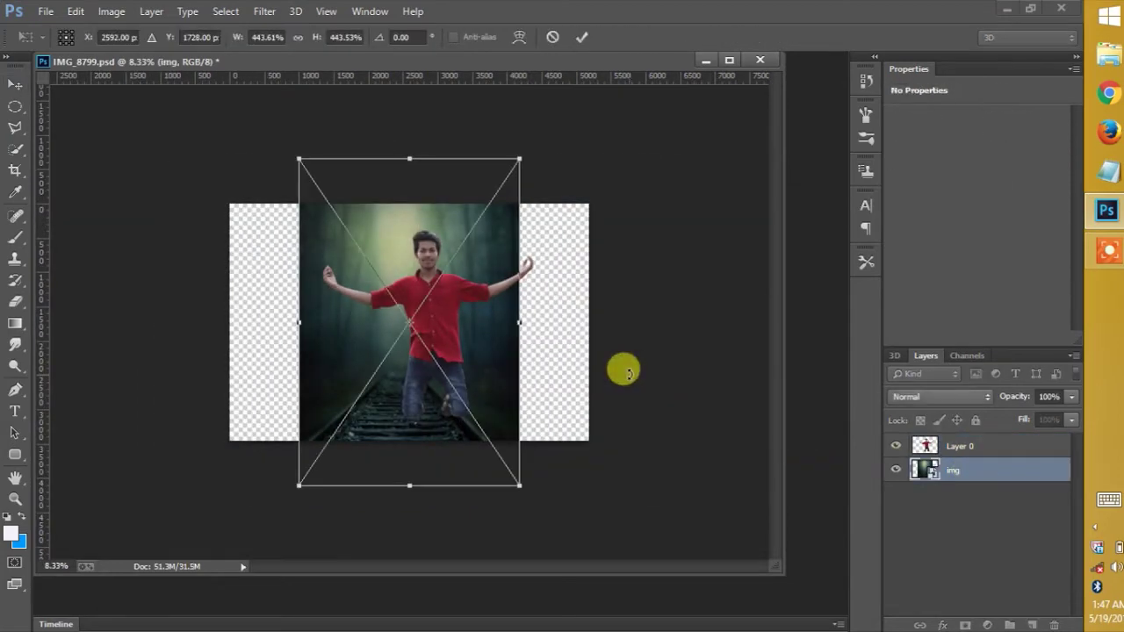
Enlarge the forest background further so it covers the canvas
{"action": "mouse_move", "coordinate": [513, 499]}
{"action": "left_mouse_down"}
{"action": "mouse_move", "coordinate": [578, 323]}
{"action": "mouse_move", "coordinate": [571, 290]}
{"action": "left_mouse_up"}
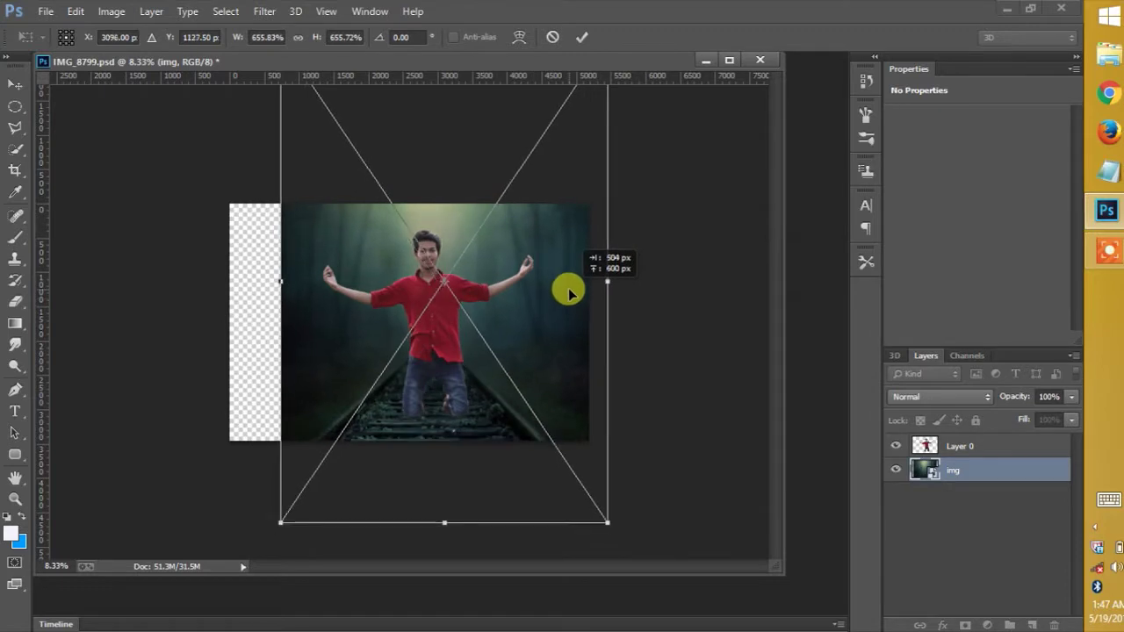
{"action": "left_click_drag", "start_coordinate": [571, 290], "coordinate": [574, 286]}
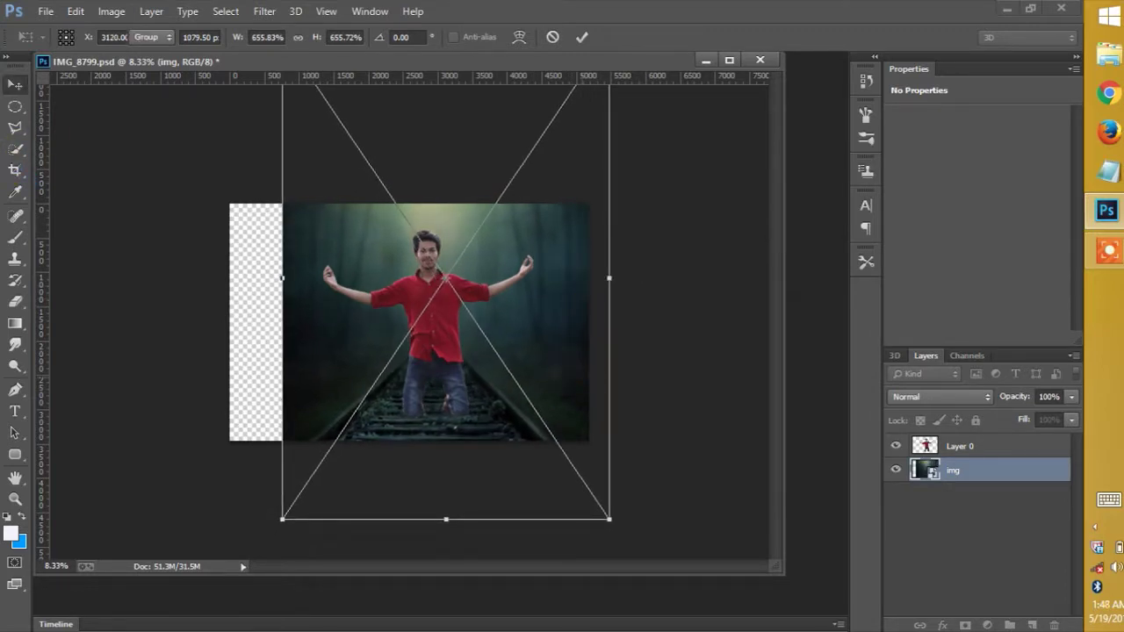
{"action": "left_click", "coordinate": [581, 37]}
Crop the canvas to the forest photo, trimming the transparent top and left strips
{"action": "left_click", "coordinate": [14, 170]}
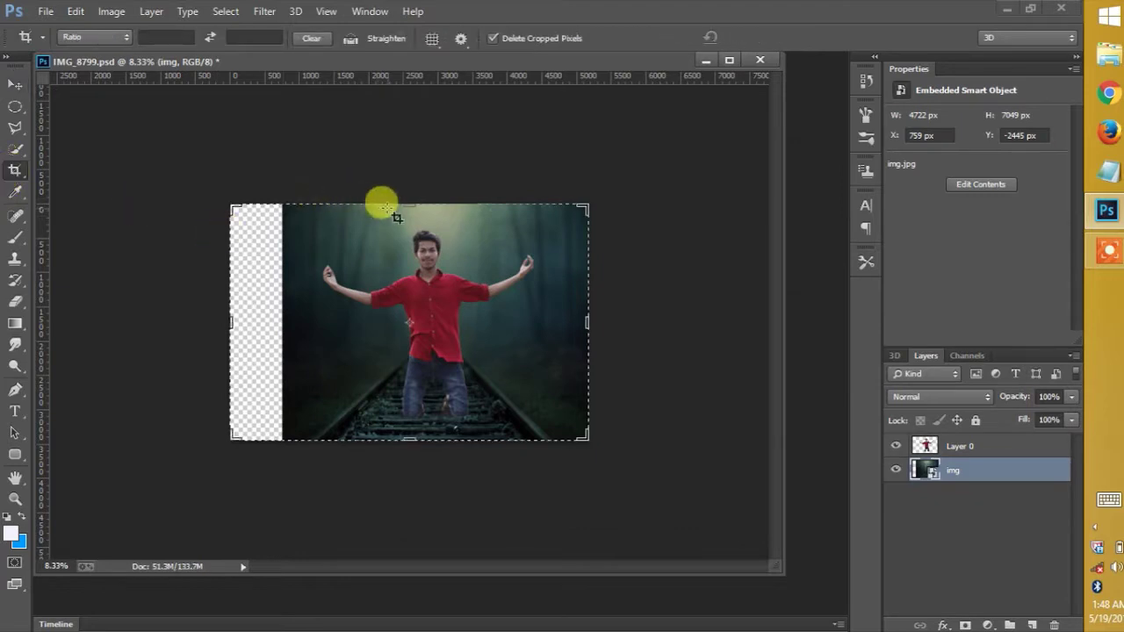
{"action": "left_click_drag", "start_coordinate": [414, 197], "coordinate": [401, 176]}
{"action": "left_click_drag", "start_coordinate": [224, 306], "coordinate": [239, 308]}
{"action": "key", "text": "Return"}
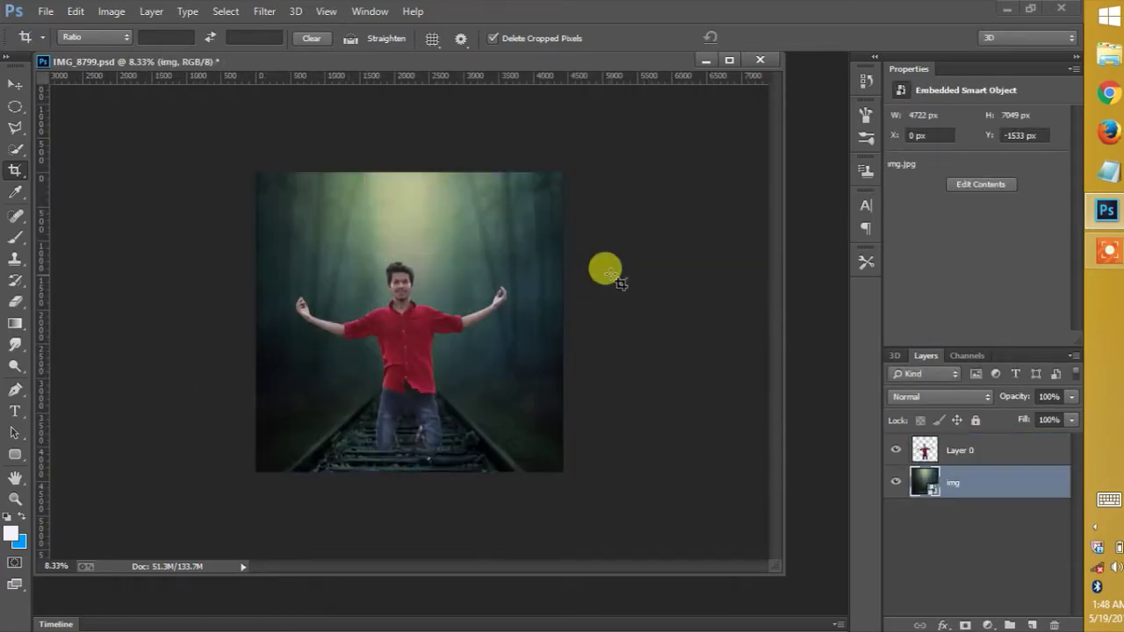
{"action": "scroll", "coordinate": [364, 229], "scroll_direction": "up", "scroll_amount": 2}
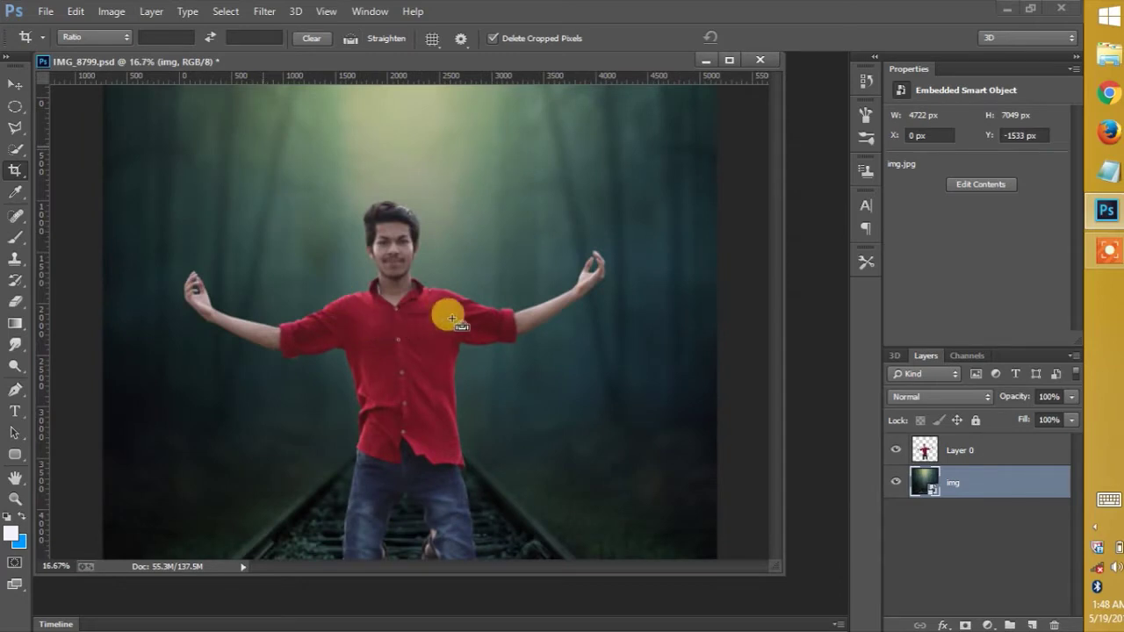
{"action": "scroll", "coordinate": [446, 314], "scroll_direction": "down", "scroll_amount": 1}
{"action": "scroll", "coordinate": [450, 318], "scroll_direction": "up", "scroll_amount": 1}
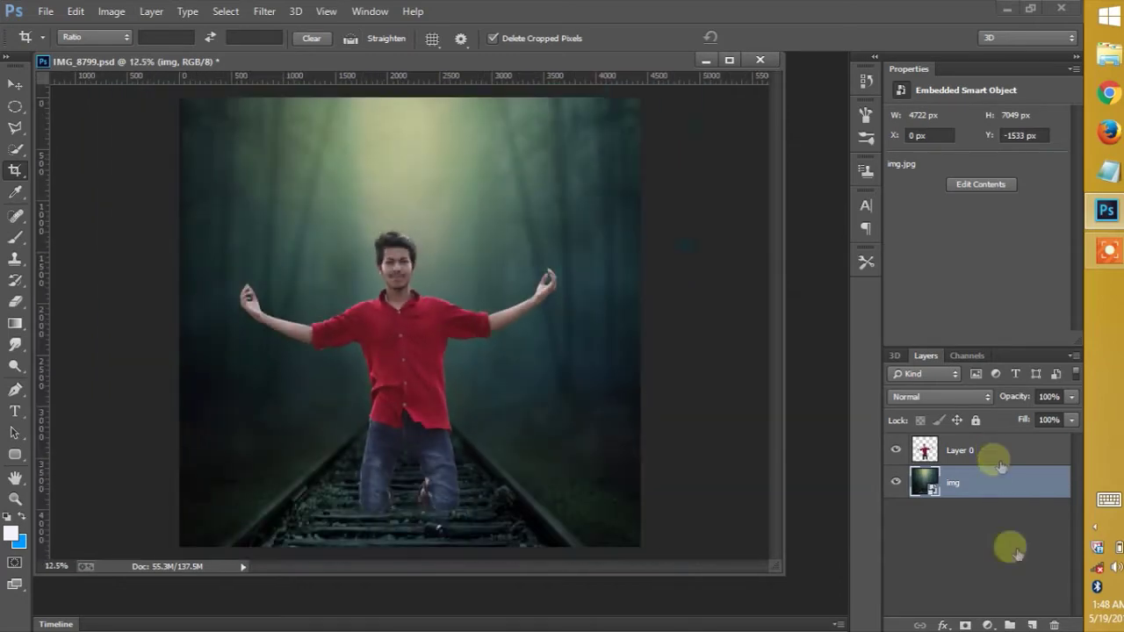
Add a new Layer 1 above the man and lay a vertical gradient on it
{"action": "left_click", "coordinate": [991, 457]}
{"action": "left_click", "coordinate": [1033, 624]}
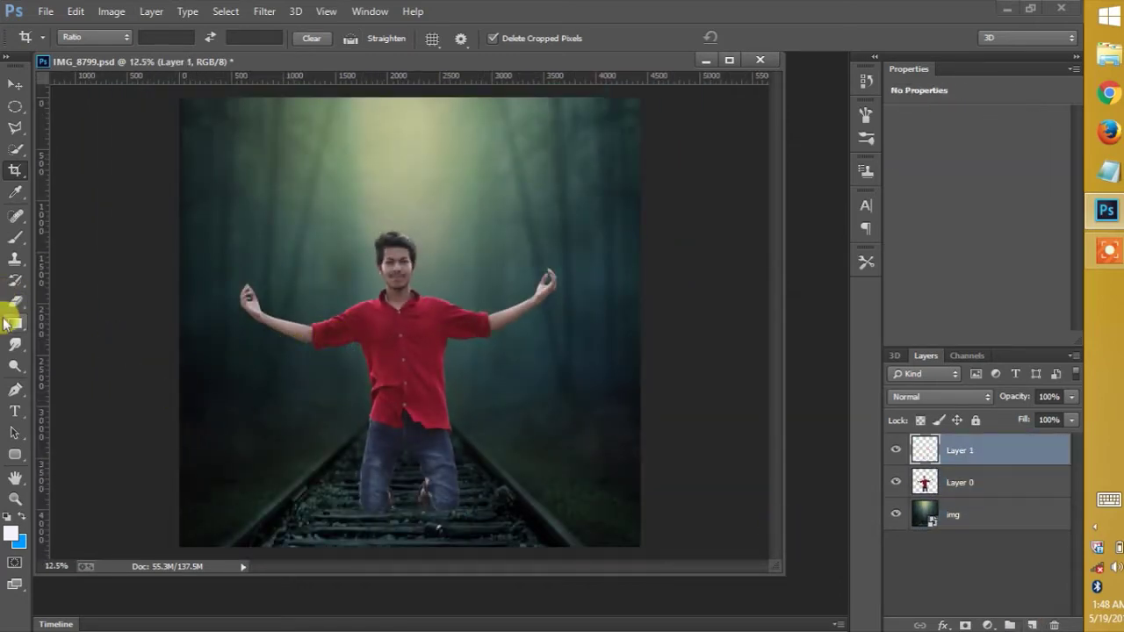
{"action": "left_click", "coordinate": [15, 323]}
{"action": "left_click_drag", "start_coordinate": [389, 470], "coordinate": [404, 384]}
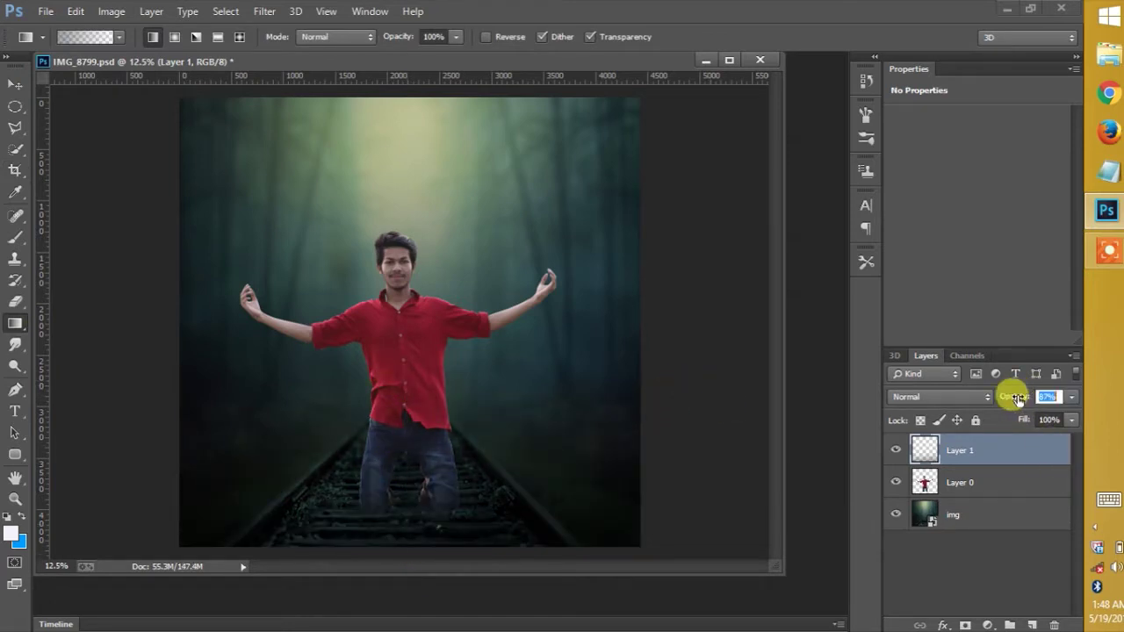
On a new layer above img, paint grey smoke with a cloudy 129 px brush at 30% flow
{"action": "left_click", "coordinate": [978, 521]}
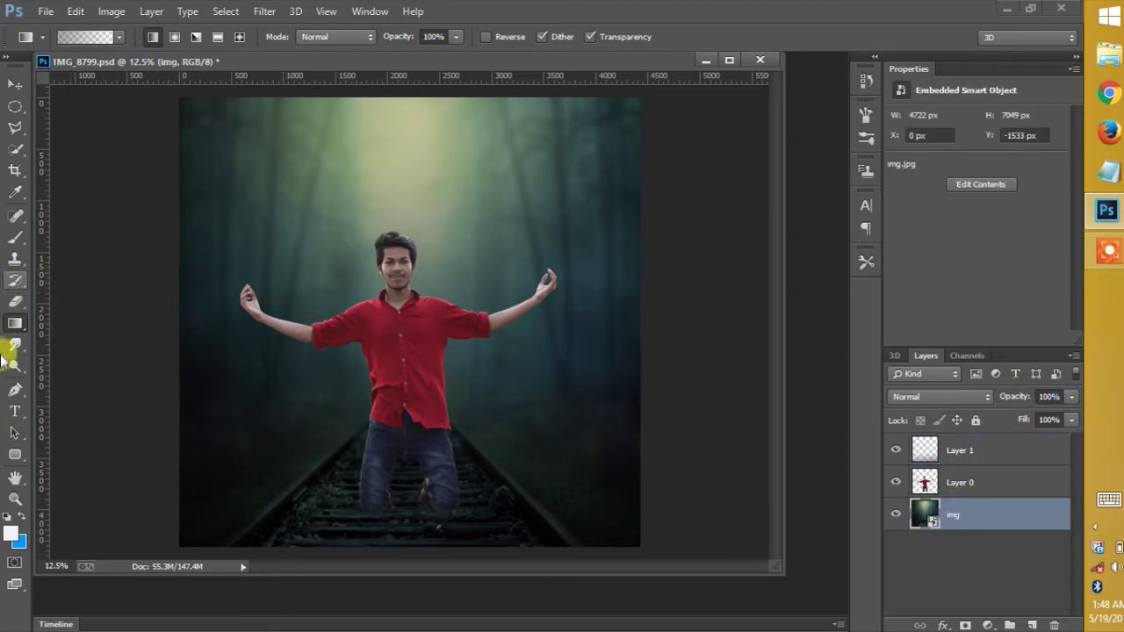
{"action": "left_click", "coordinate": [14, 236]}
{"action": "right_click", "coordinate": [414, 303]}
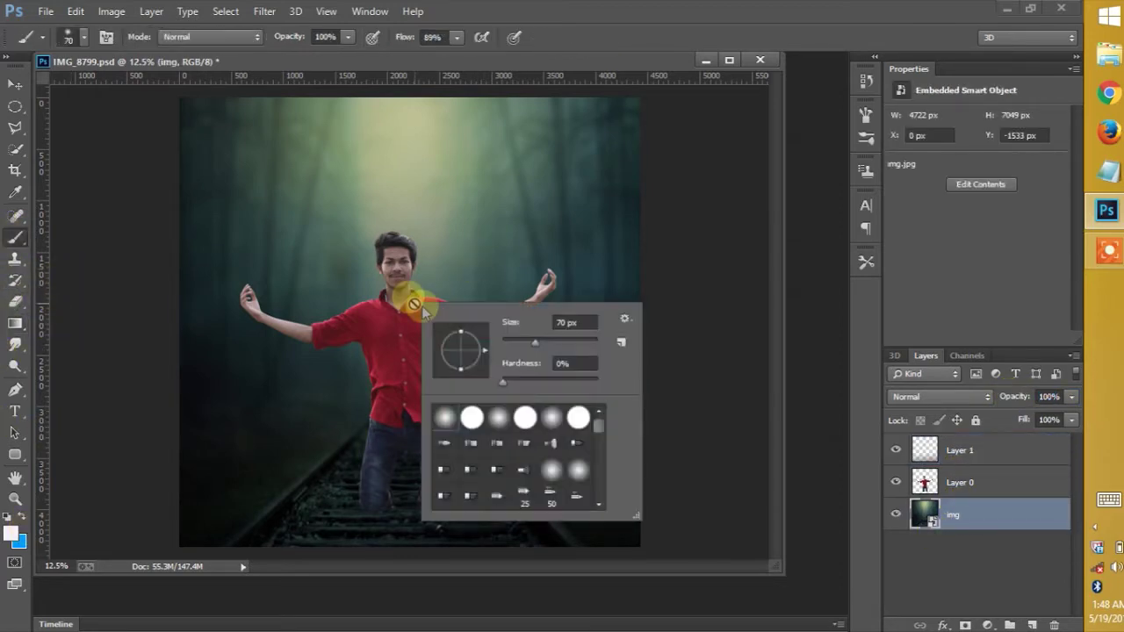
{"action": "left_click", "coordinate": [965, 499]}
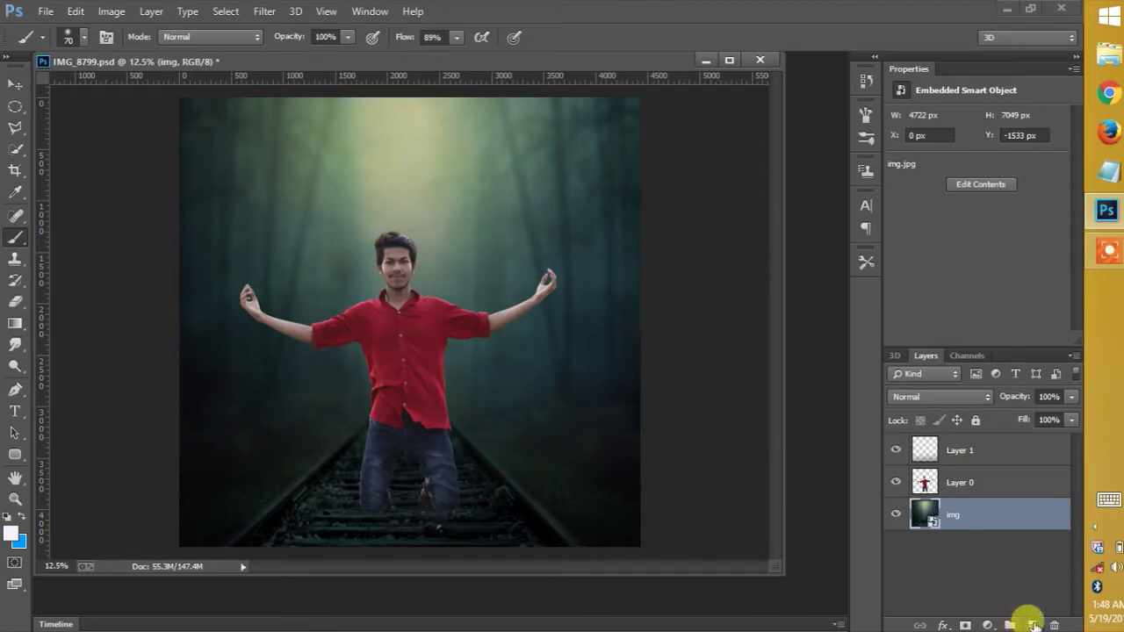
{"action": "left_click", "coordinate": [1034, 624]}
{"action": "right_click", "coordinate": [533, 345]}
{"action": "scroll", "coordinate": [650, 514], "scroll_direction": "down", "scroll_amount": 3}
{"action": "scroll", "coordinate": [672, 514], "scroll_direction": "down", "scroll_amount": 2}
{"action": "scroll", "coordinate": [674, 510], "scroll_direction": "down", "scroll_amount": 2}
{"action": "left_click", "coordinate": [689, 507]}
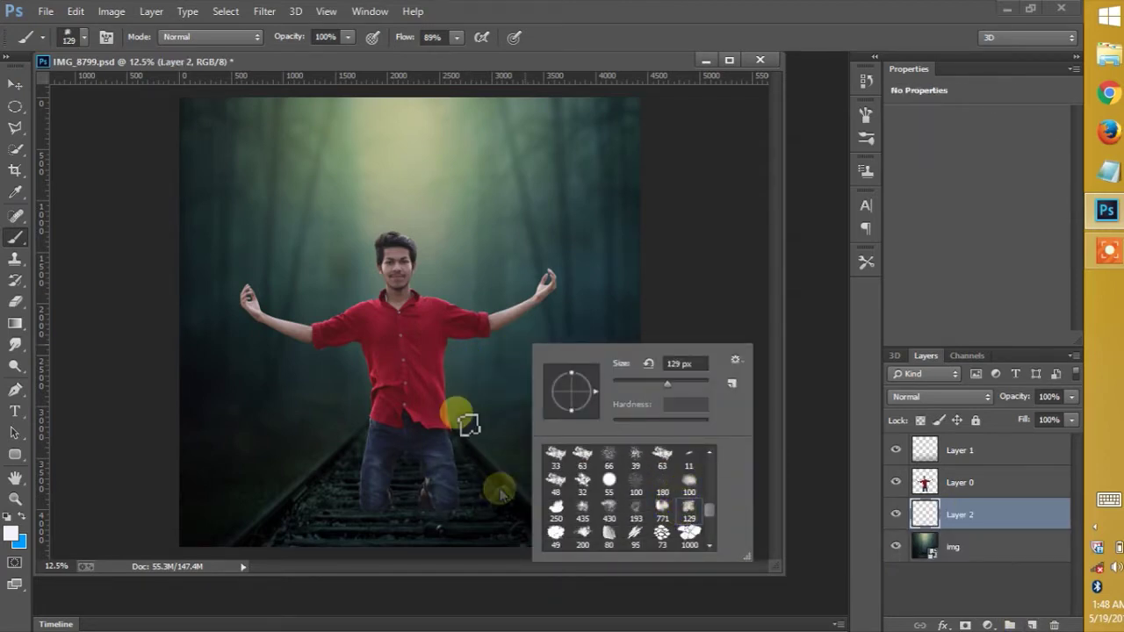
{"action": "left_click", "coordinate": [411, 39]}
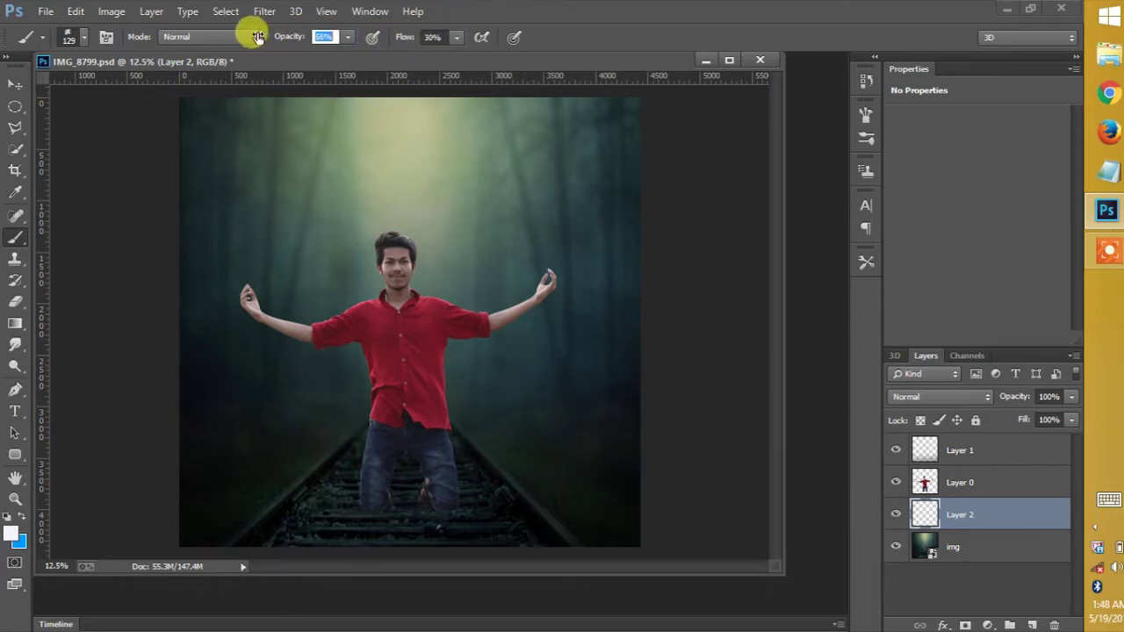
{"action": "left_click_drag", "start_coordinate": [323, 389], "coordinate": [235, 335]}
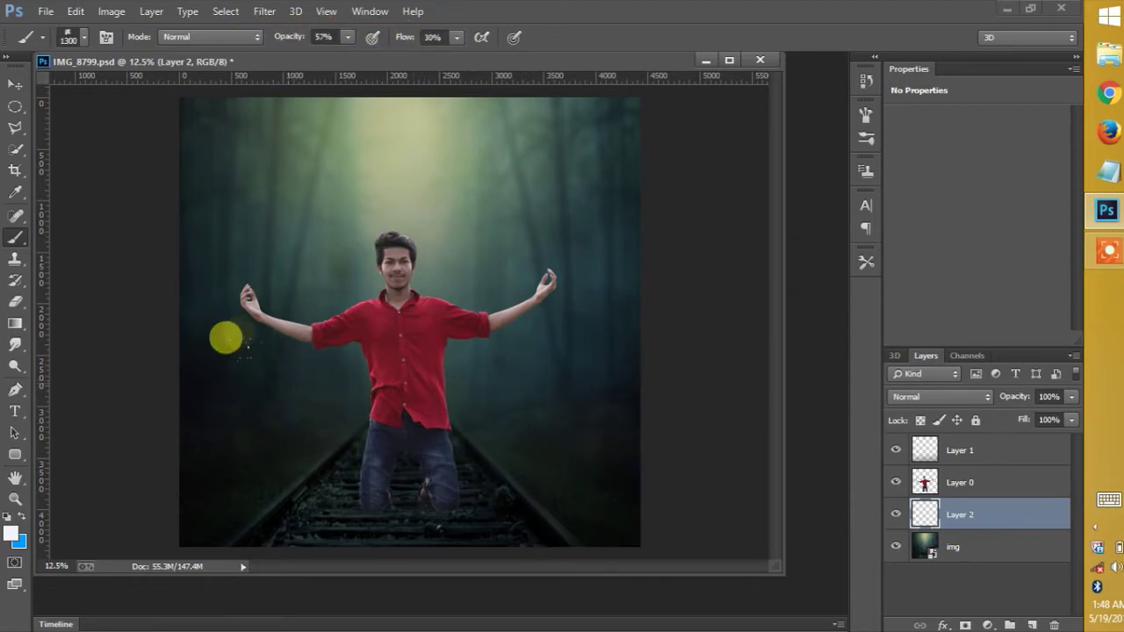
{"action": "left_click_drag", "start_coordinate": [258, 396], "coordinate": [172, 359]}
{"action": "mouse_move", "coordinate": [258, 371]}
{"action": "left_mouse_down"}
{"action": "mouse_move", "coordinate": [569, 324]}
{"action": "mouse_move", "coordinate": [439, 381]}
{"action": "mouse_move", "coordinate": [512, 401]}
{"action": "mouse_move", "coordinate": [368, 492]}
{"action": "left_mouse_up"}
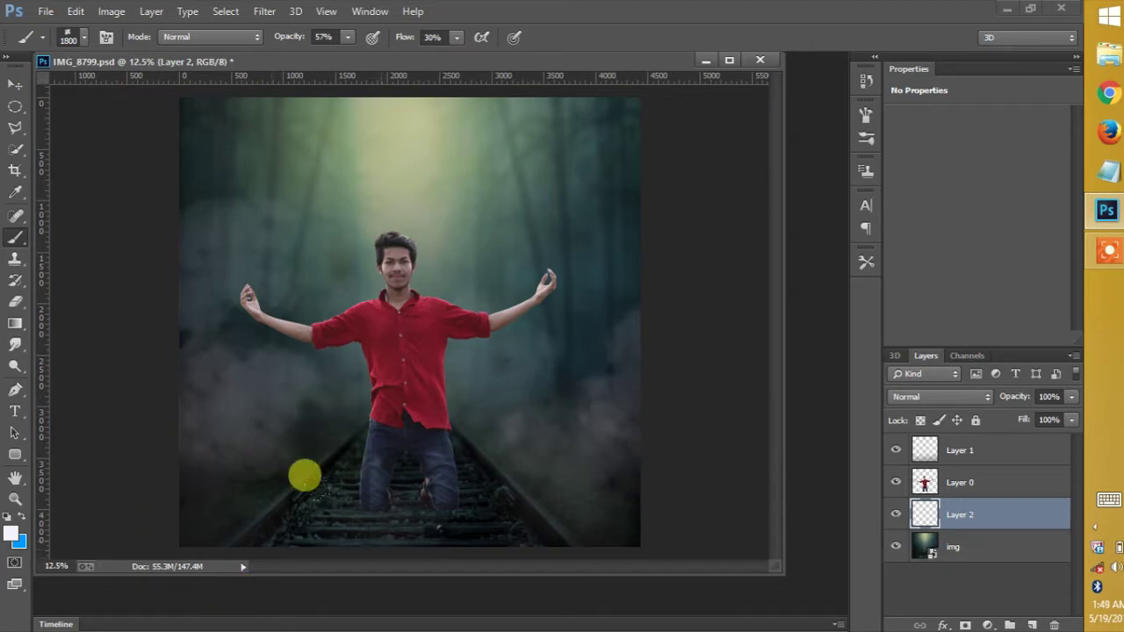
Add another new layer above Layer 1 and brush soft haze across the tracks
{"action": "left_click", "coordinate": [960, 450]}
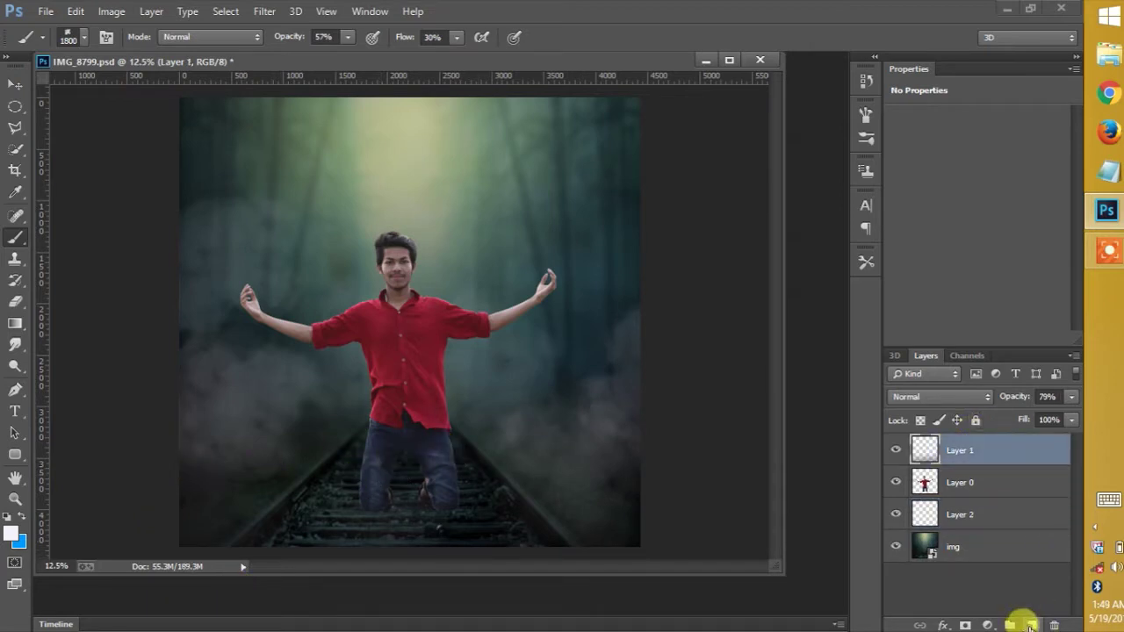
{"action": "left_click", "coordinate": [1030, 626]}
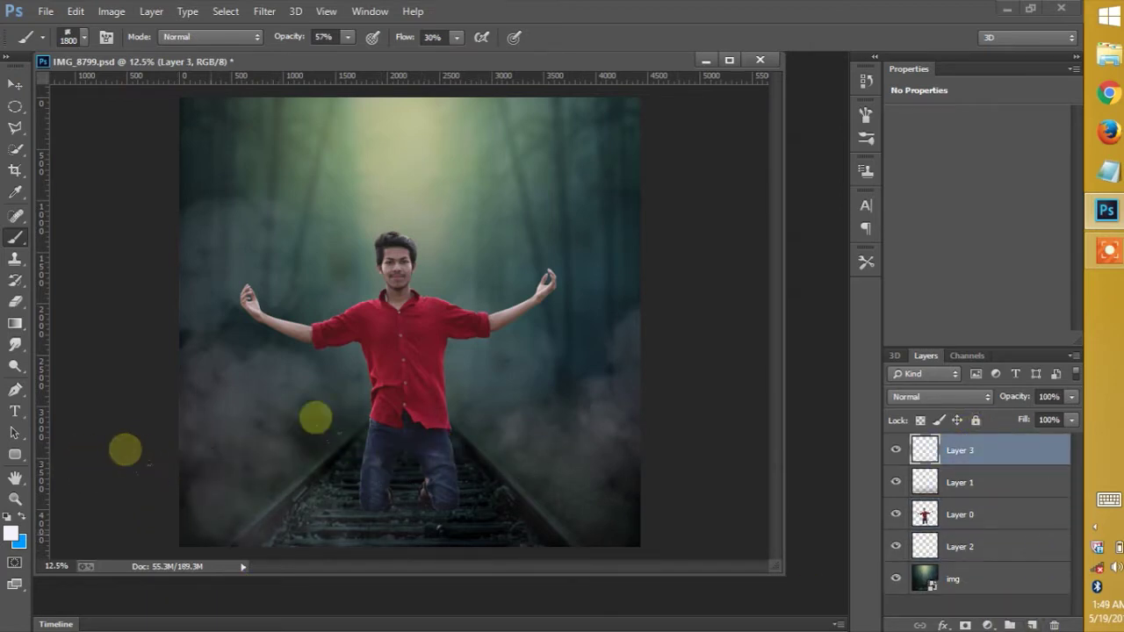
{"action": "left_click_drag", "start_coordinate": [124, 451], "coordinate": [580, 452]}
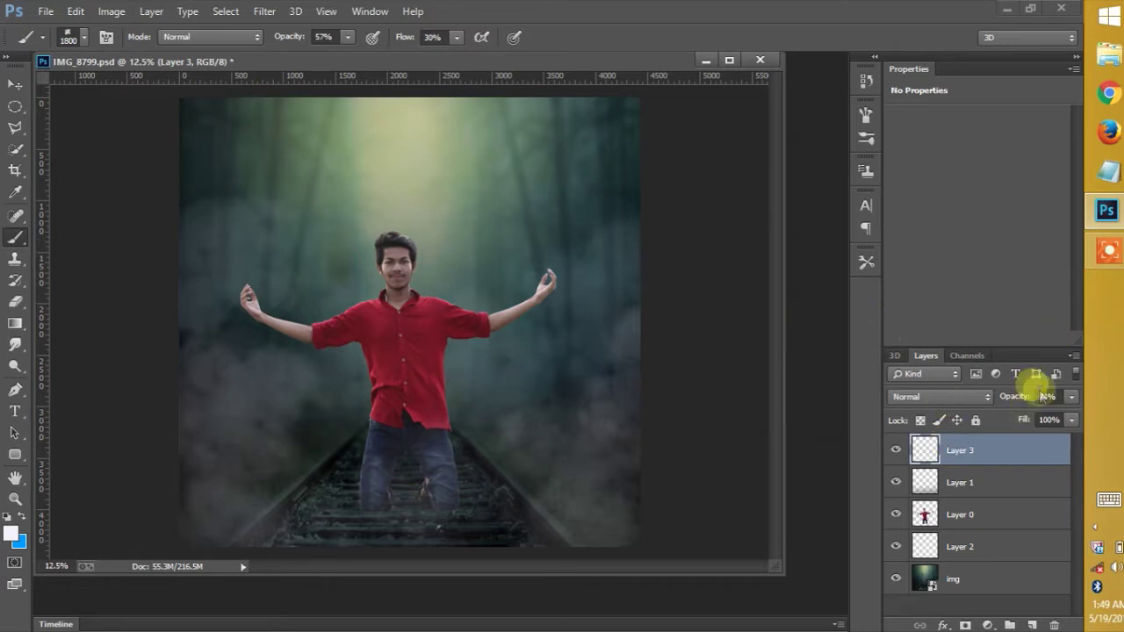
{"action": "left_click", "coordinate": [975, 521]}
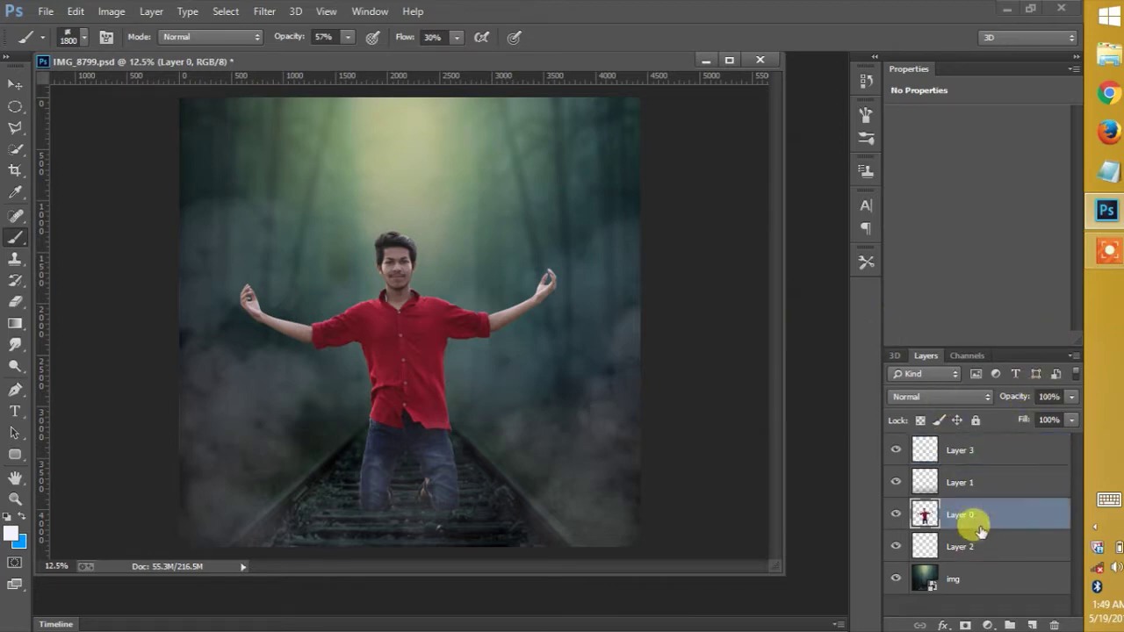
Open the wing PNG, drag it into IMG_8799 as Layer 4, and close the wing file
{"action": "left_click", "coordinate": [984, 547]}
{"action": "left_click", "coordinate": [46, 12]}
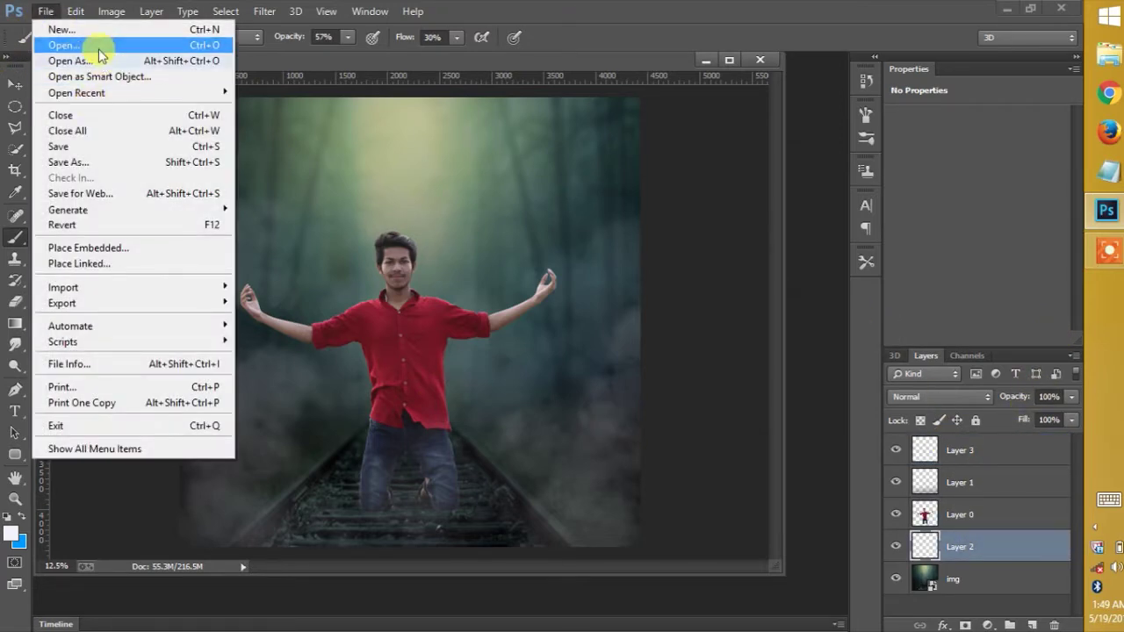
{"action": "key", "text": "Escape"}
{"action": "key", "text": "ctrl+o"}
{"action": "key", "text": "Escape"}
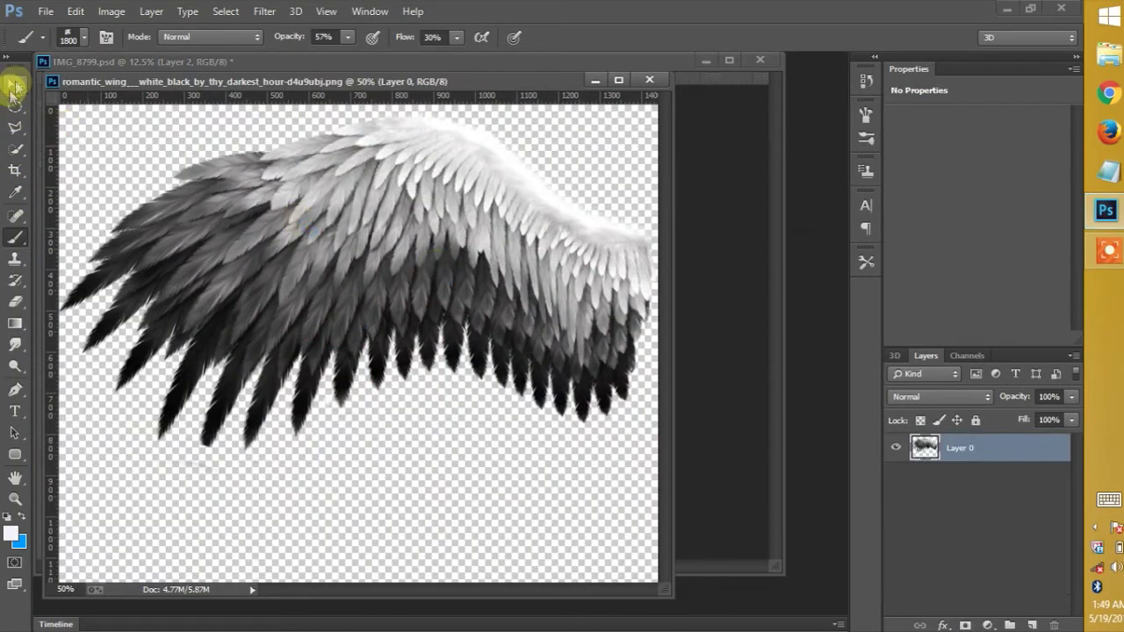
{"action": "key", "text": "v"}
{"action": "left_click_drag", "start_coordinate": [339, 83], "coordinate": [392, 244]}
{"action": "left_click_drag", "start_coordinate": [439, 426], "coordinate": [647, 238]}
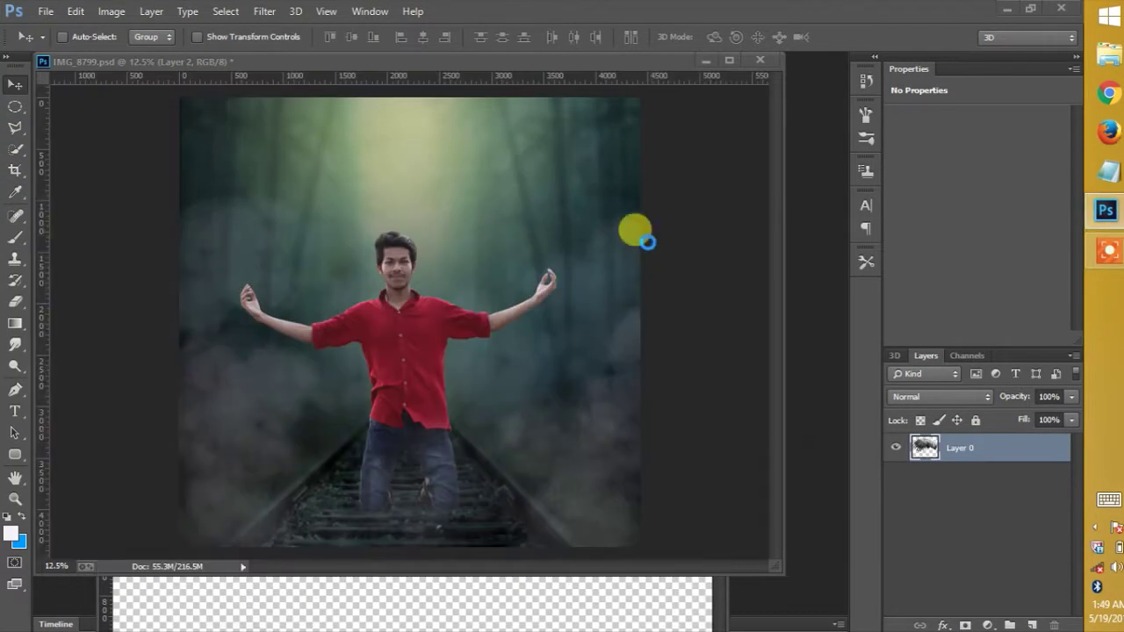
{"action": "left_click", "coordinate": [641, 606]}
{"action": "left_click", "coordinate": [704, 241]}
Scale the wing to about 180% and position it behind the man's left shoulder
{"action": "mouse_move", "coordinate": [483, 163]}
{"action": "left_mouse_down"}
{"action": "mouse_move", "coordinate": [325, 337]}
{"action": "mouse_move", "coordinate": [340, 334]}
{"action": "left_mouse_up"}
{"action": "key", "text": "ctrl+t"}
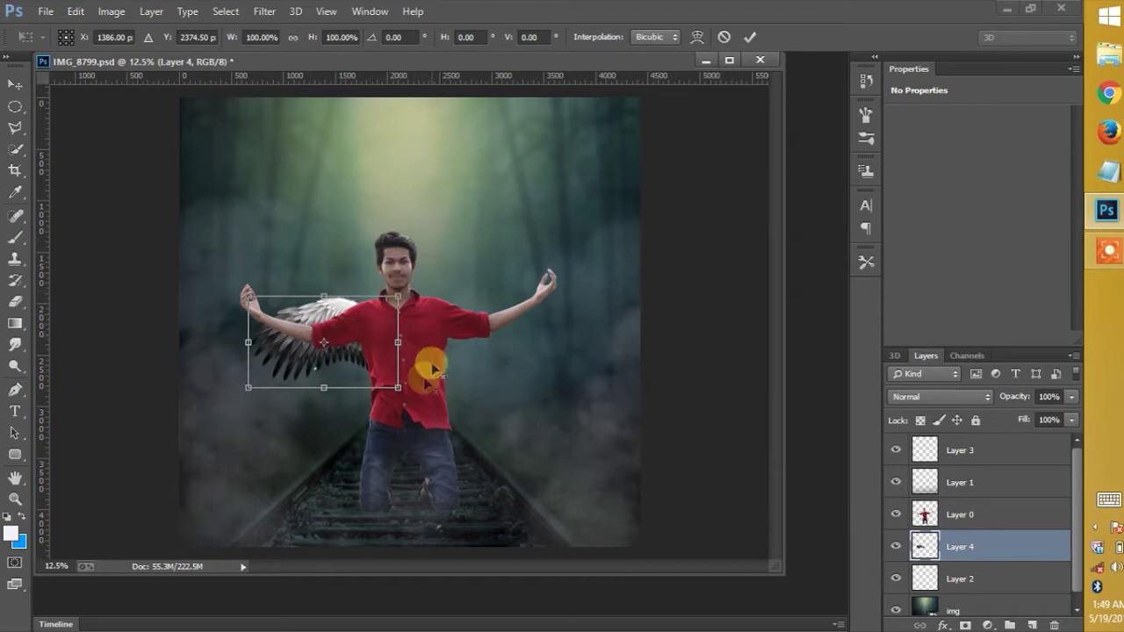
{"action": "left_click_drag", "start_coordinate": [398, 387], "coordinate": [448, 427]}
{"action": "left_click_drag", "start_coordinate": [396, 360], "coordinate": [352, 349]}
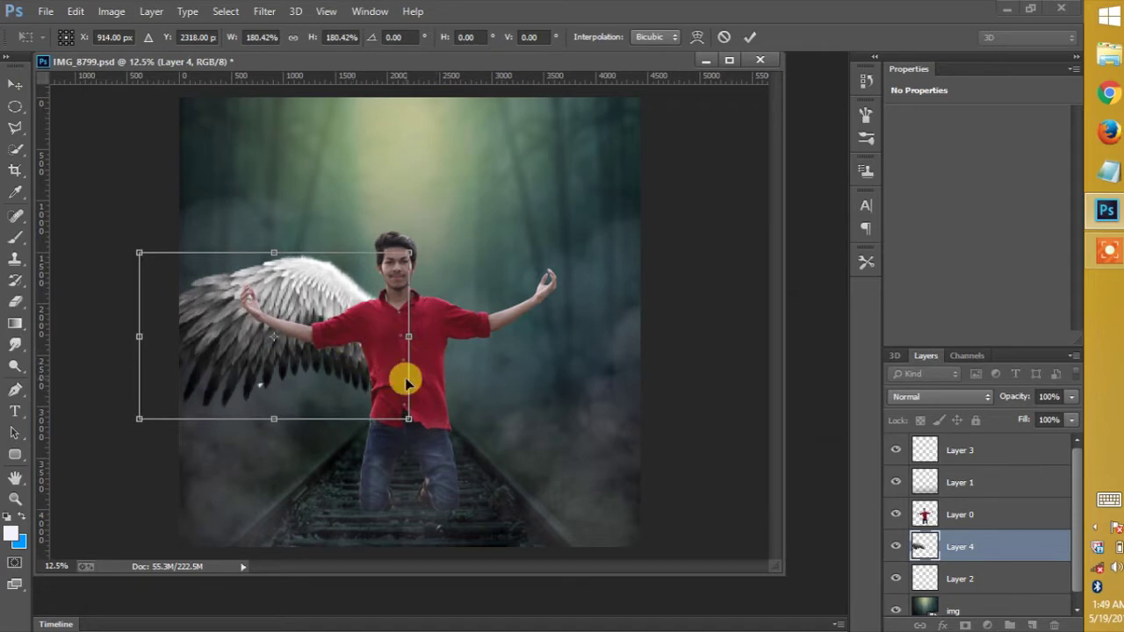
{"action": "key", "text": "Return"}
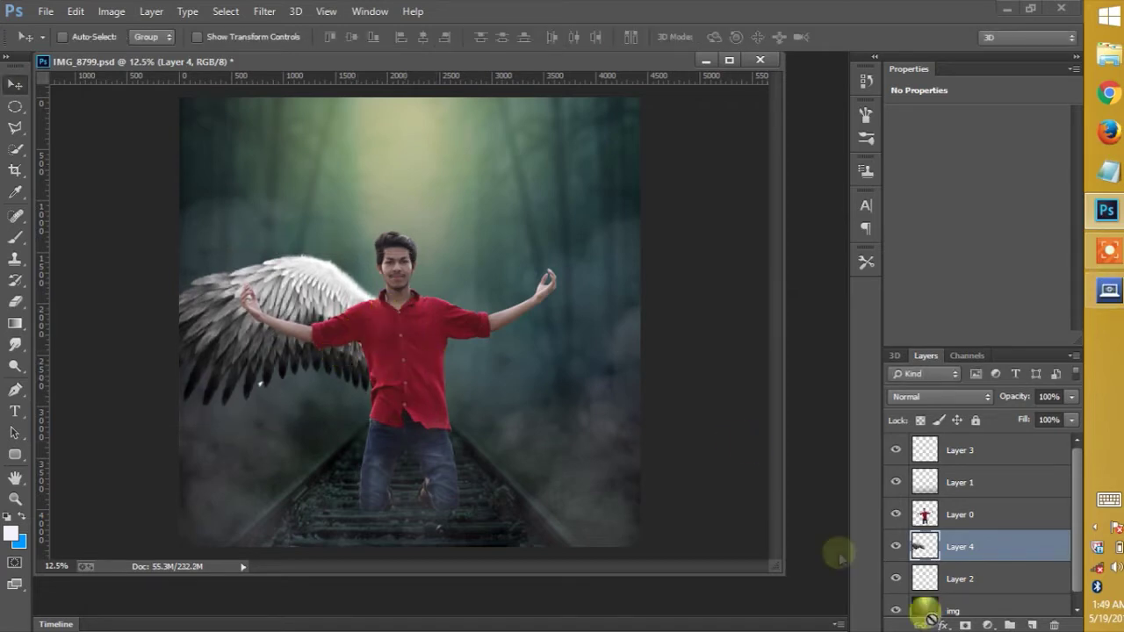
Duplicate the wing layer, flip the copy horizontally, and place it behind the right shoulder
{"action": "left_click_drag", "start_coordinate": [977, 546], "coordinate": [1032, 626]}
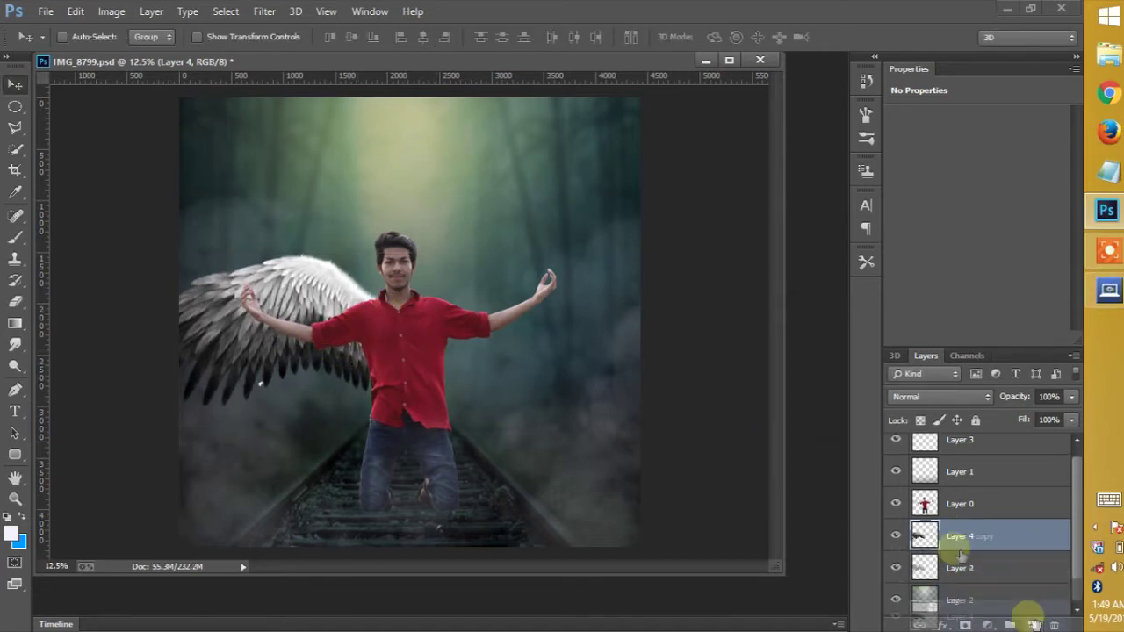
{"action": "left_click", "coordinate": [76, 13]}
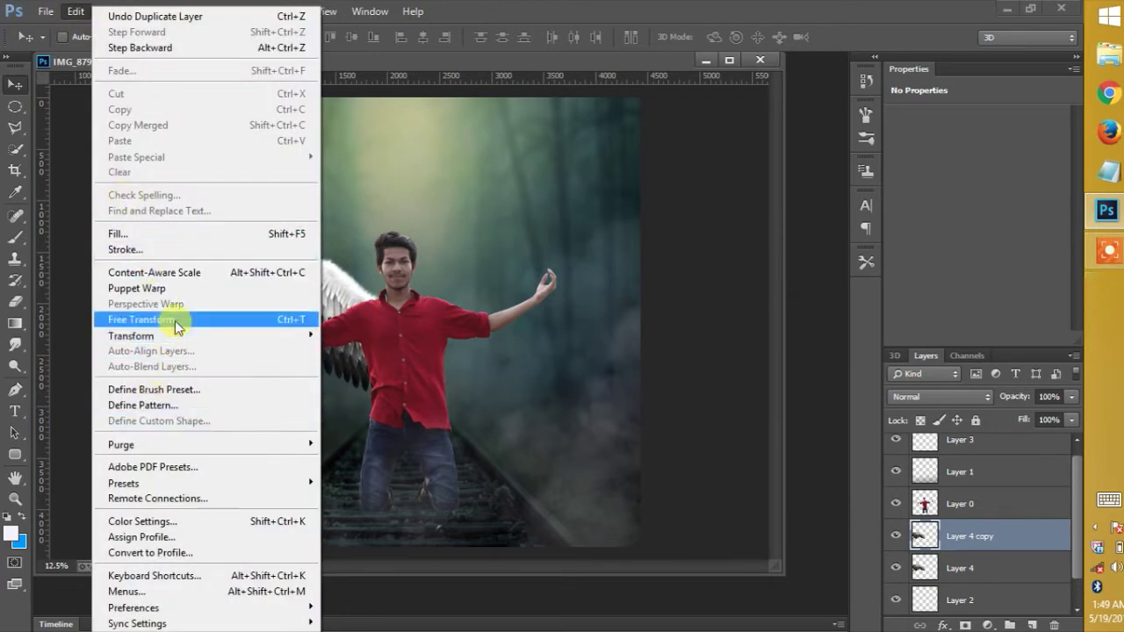
{"action": "left_click", "coordinate": [175, 321]}
{"action": "right_click", "coordinate": [344, 260]}
{"action": "left_click", "coordinate": [397, 519]}
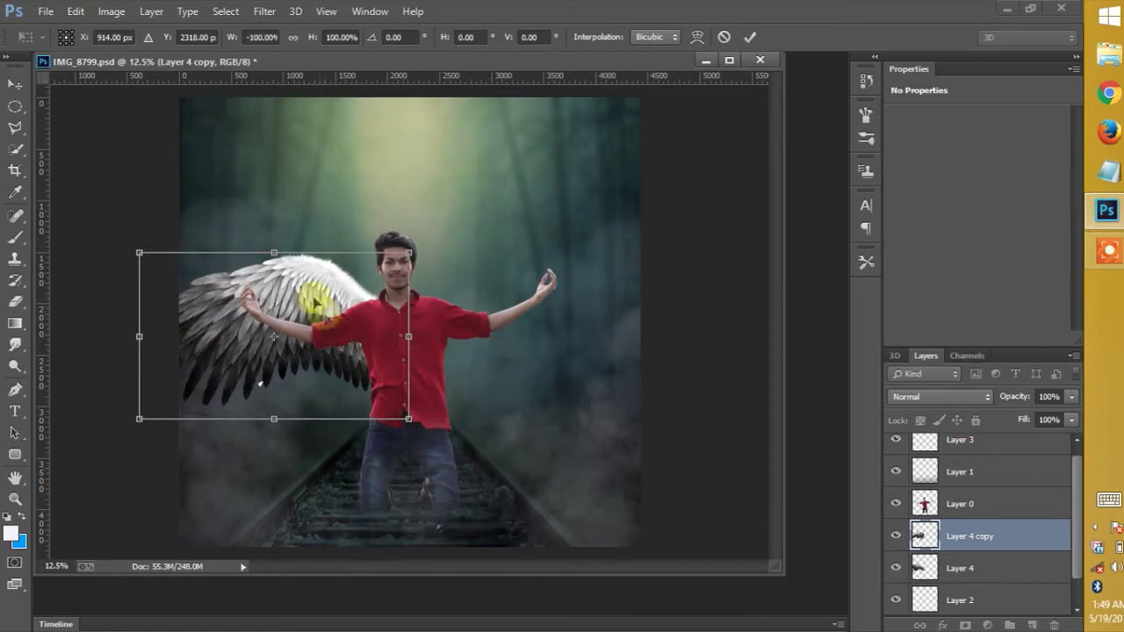
{"action": "left_click_drag", "start_coordinate": [313, 303], "coordinate": [588, 296]}
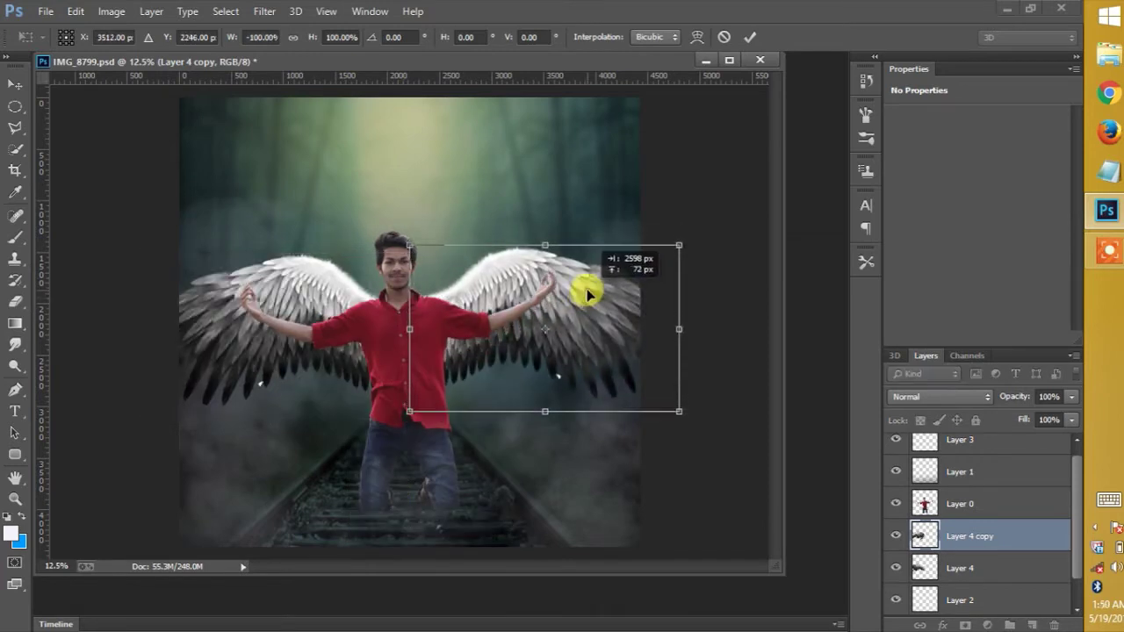
{"action": "key", "text": "Down"}
{"action": "key", "text": "Down"}
{"action": "key", "text": "Down"}
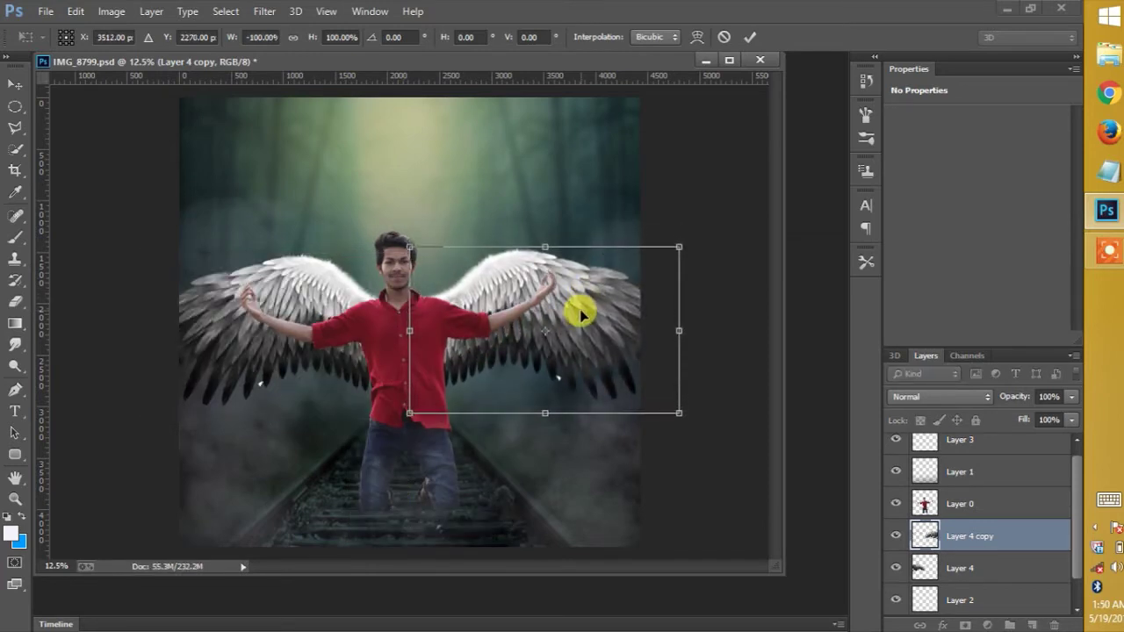
{"action": "key", "text": "Down"}
{"action": "key", "text": "Down"}
{"action": "key", "text": "Down"}
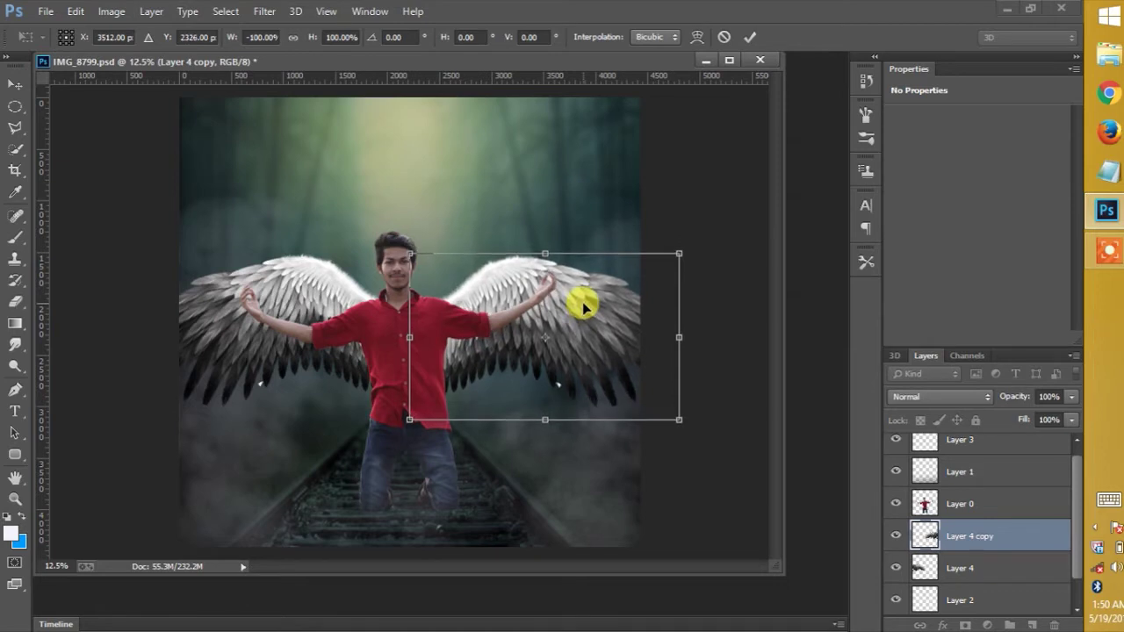
{"action": "key", "text": "Down"}
{"action": "key", "text": "Up"}
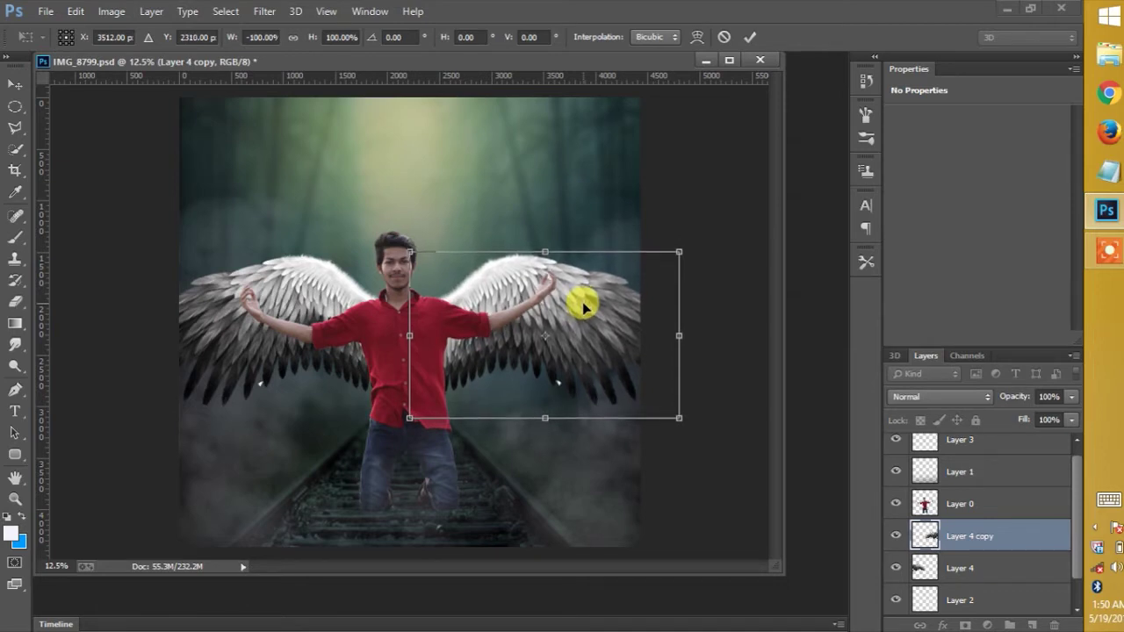
{"action": "key", "text": "Return"}
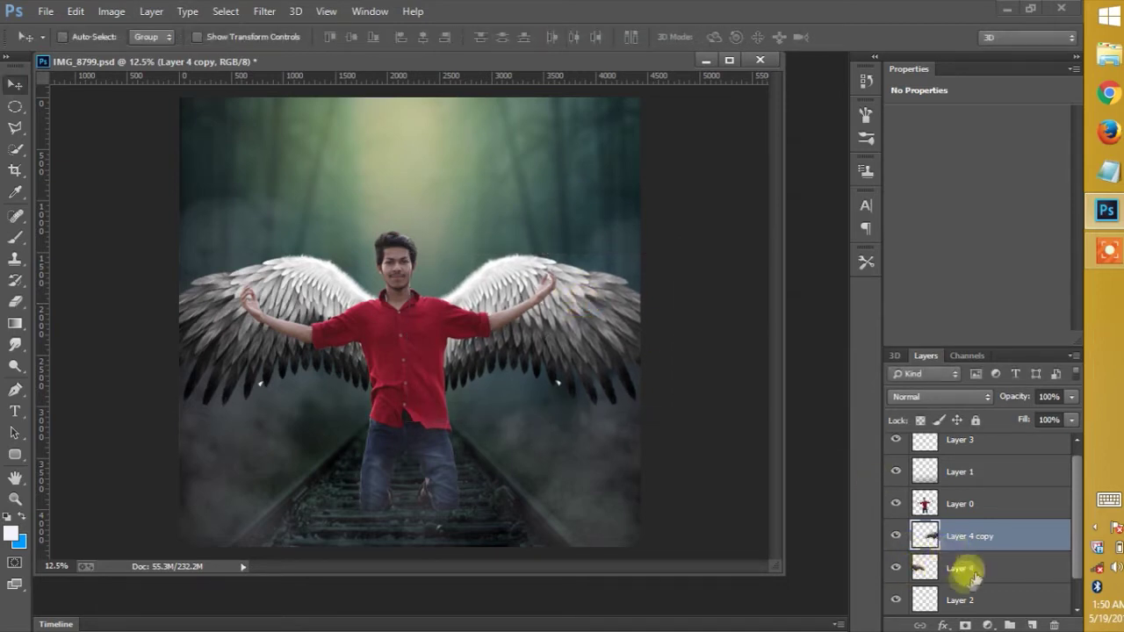
Fine-tune both wings' vertical positions with Shift+arrow nudges on Layer 4 and Layer 4 copy
{"action": "left_click", "coordinate": [971, 569]}
{"action": "key", "text": "shift+Down"}
{"action": "key", "text": "shift+Down"}
{"action": "key", "text": "shift+Down"}
{"action": "key", "text": "shift+Down"}
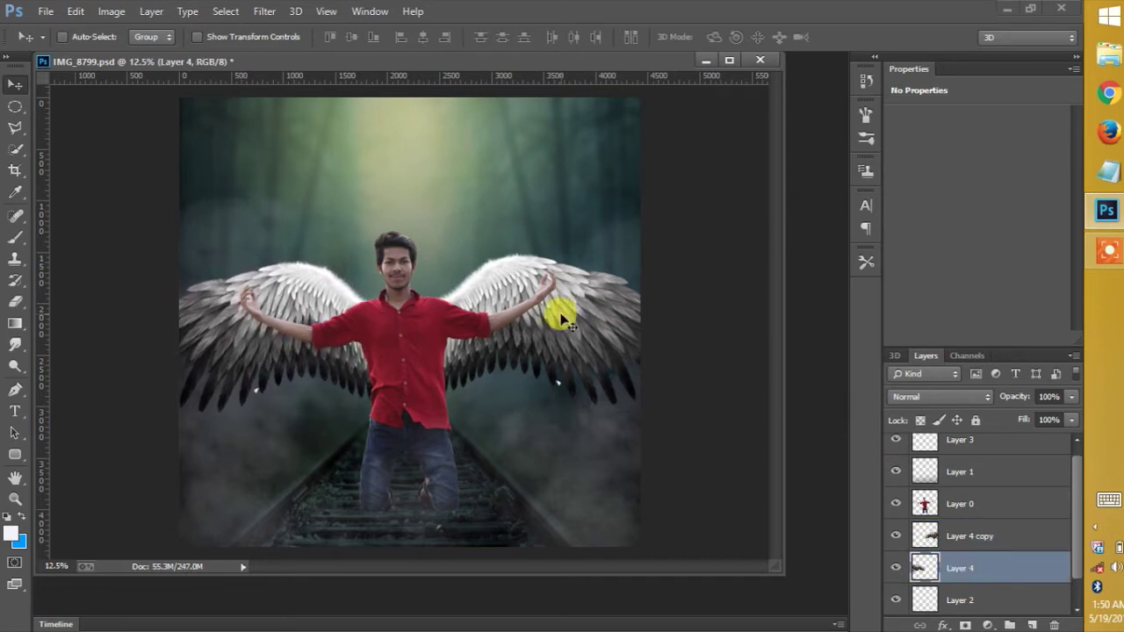
{"action": "key", "text": "shift+Up"}
{"action": "key", "text": "shift+Up"}
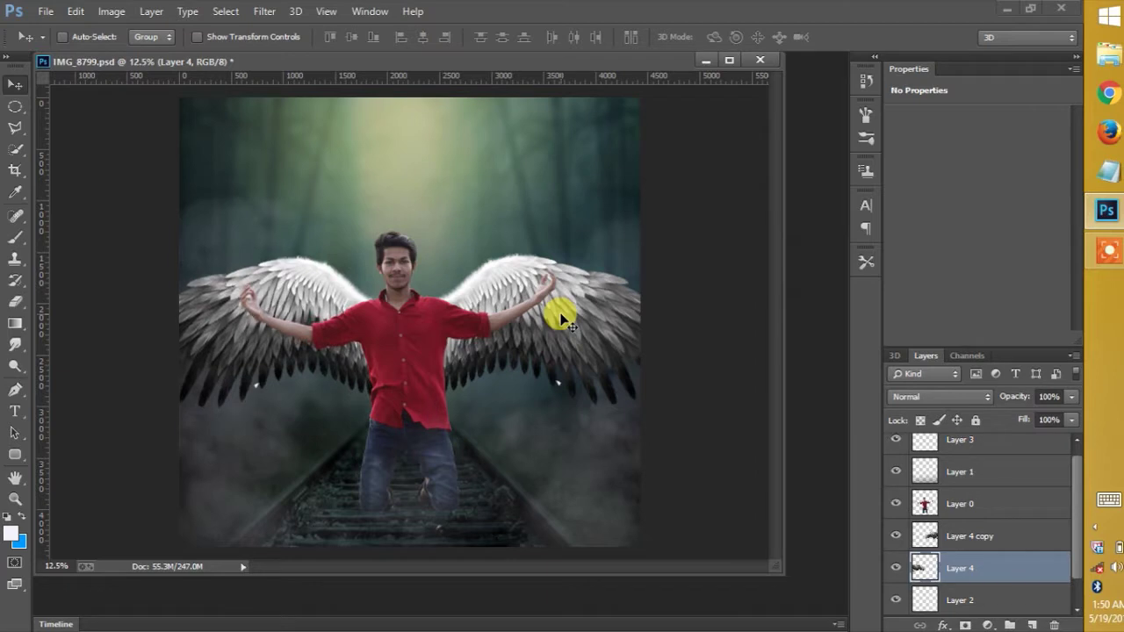
{"action": "left_click", "coordinate": [975, 536]}
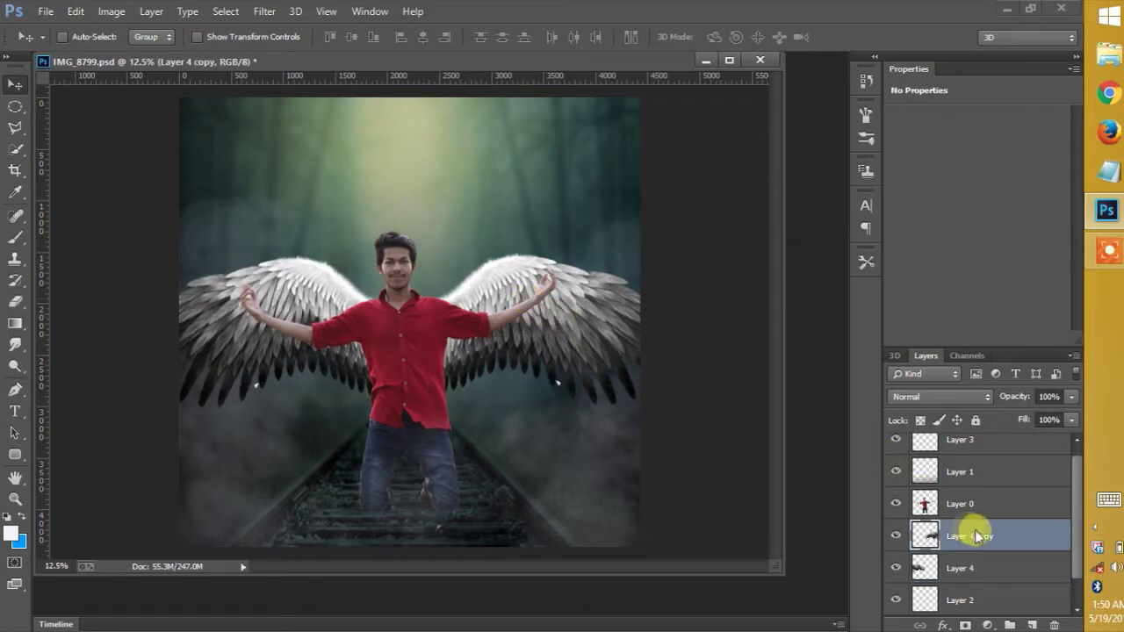
{"action": "key", "text": "shift+Down"}
{"action": "key", "text": "shift+Down"}
{"action": "key", "text": "shift+Down"}
{"action": "key", "text": "shift+Down"}
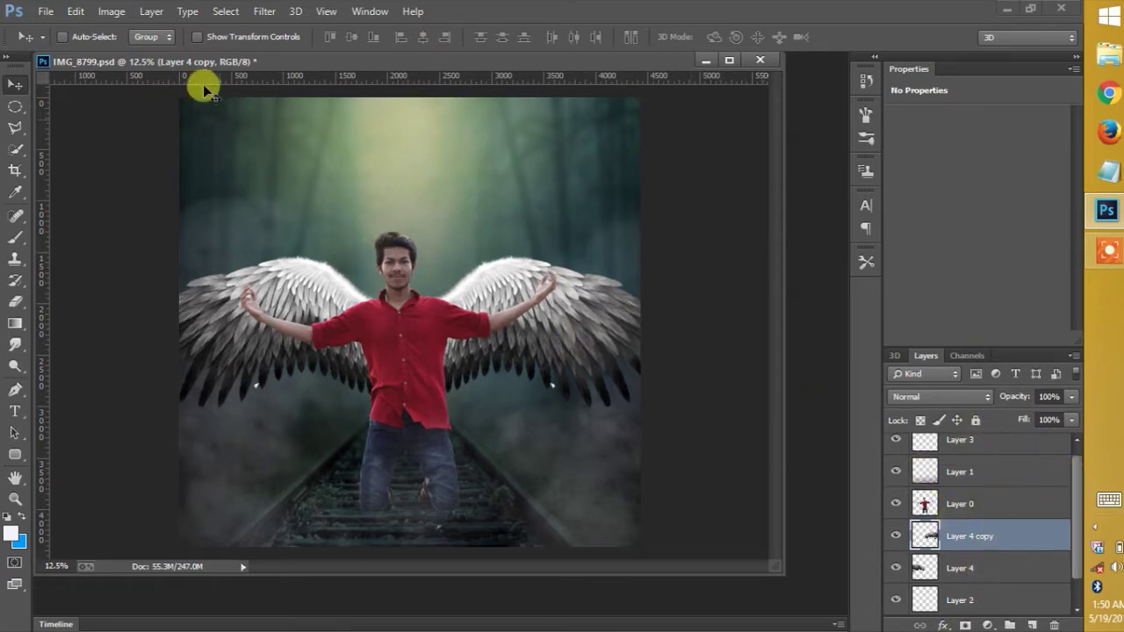
{"action": "left_click", "coordinate": [44, 10]}
{"action": "left_click", "coordinate": [96, 246]}
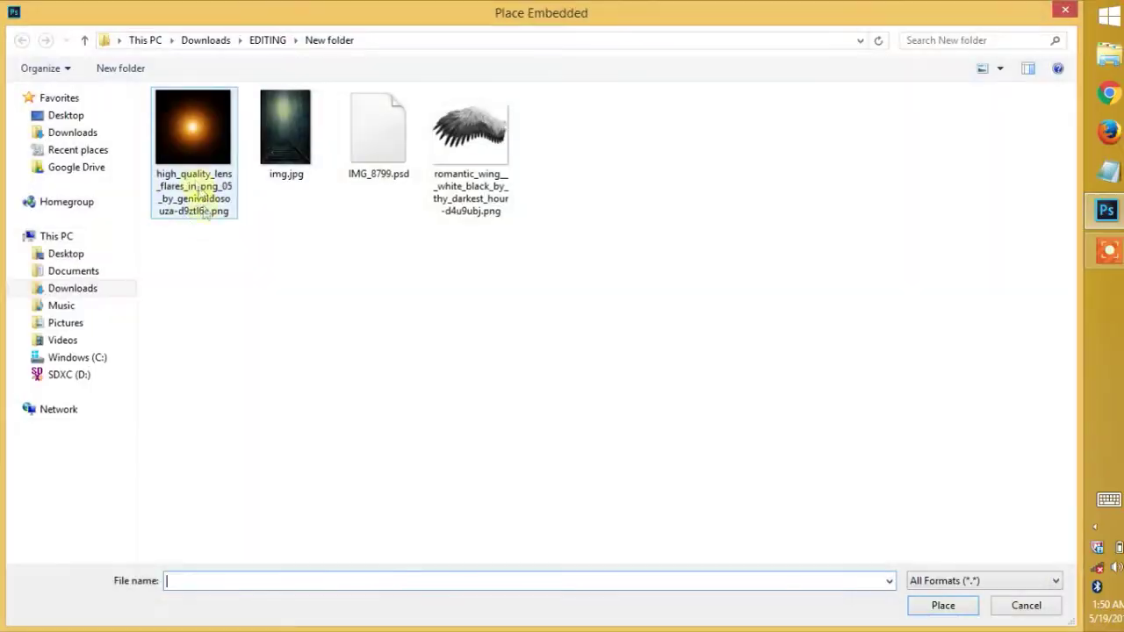
Place the lens flare image embedded, enlarge it over the canvas, and blend it in Screen mode
{"action": "double_click", "coordinate": [198, 189]}
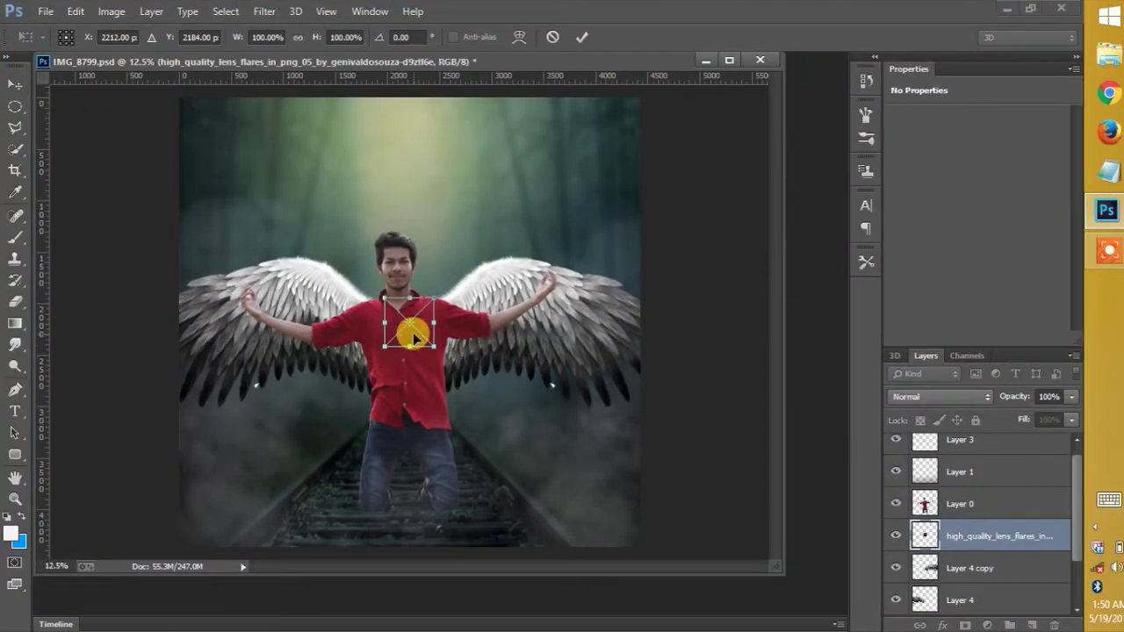
{"action": "mouse_move", "coordinate": [436, 349]}
{"action": "left_mouse_down"}
{"action": "mouse_move", "coordinate": [652, 515]}
{"action": "mouse_move", "coordinate": [627, 498]}
{"action": "mouse_move", "coordinate": [616, 527]}
{"action": "left_mouse_up"}
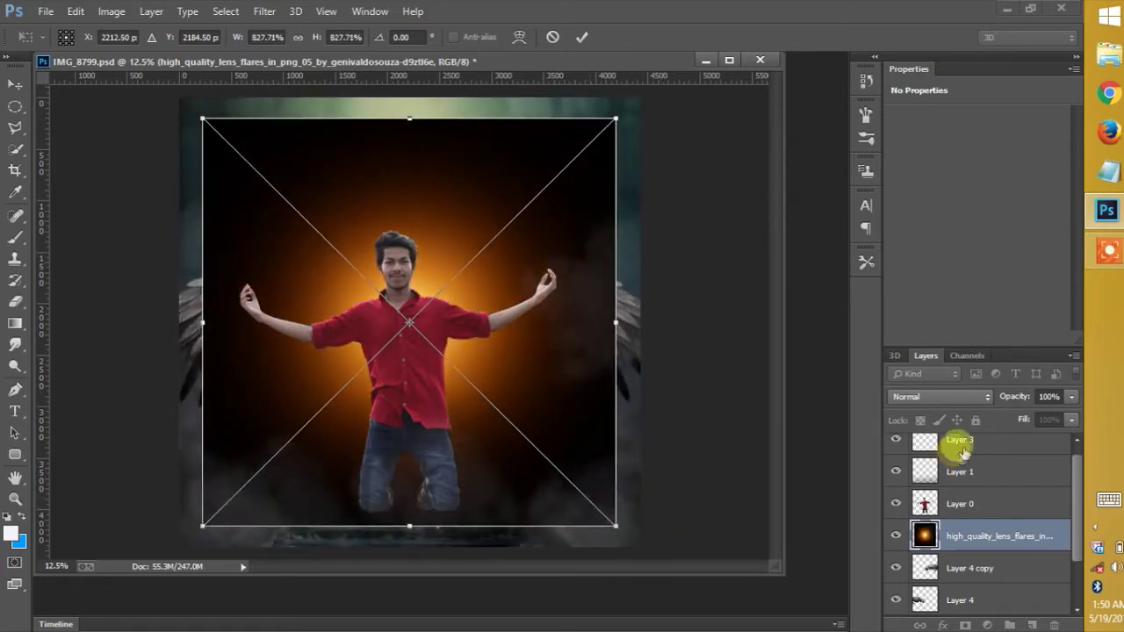
{"action": "left_click", "coordinate": [987, 397]}
{"action": "left_click", "coordinate": [922, 139]}
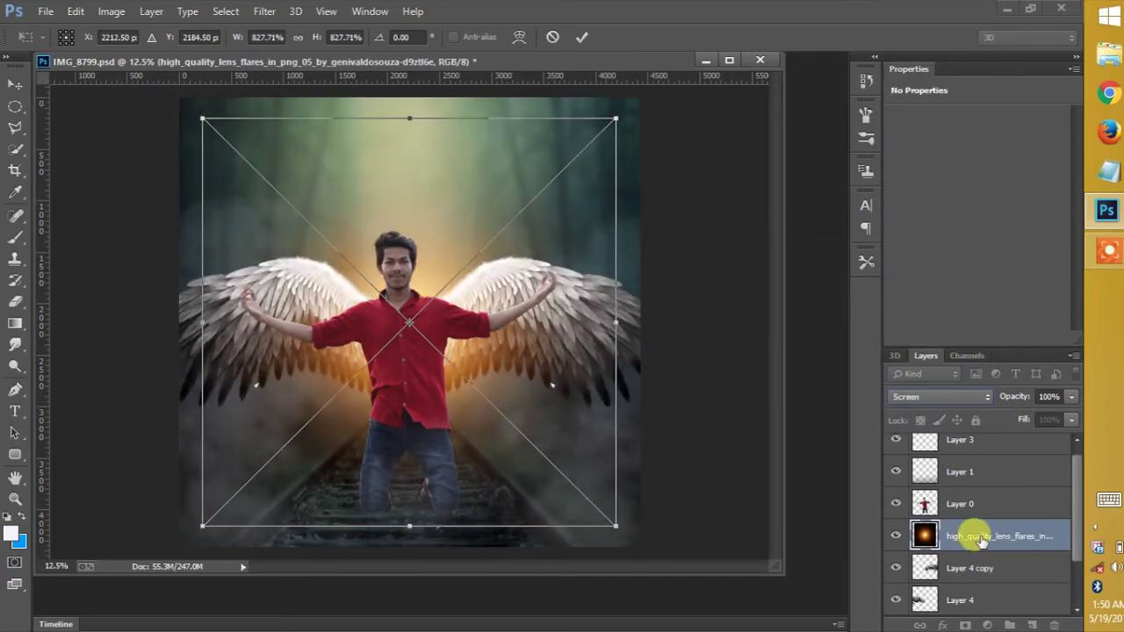
{"action": "left_click", "coordinate": [579, 42]}
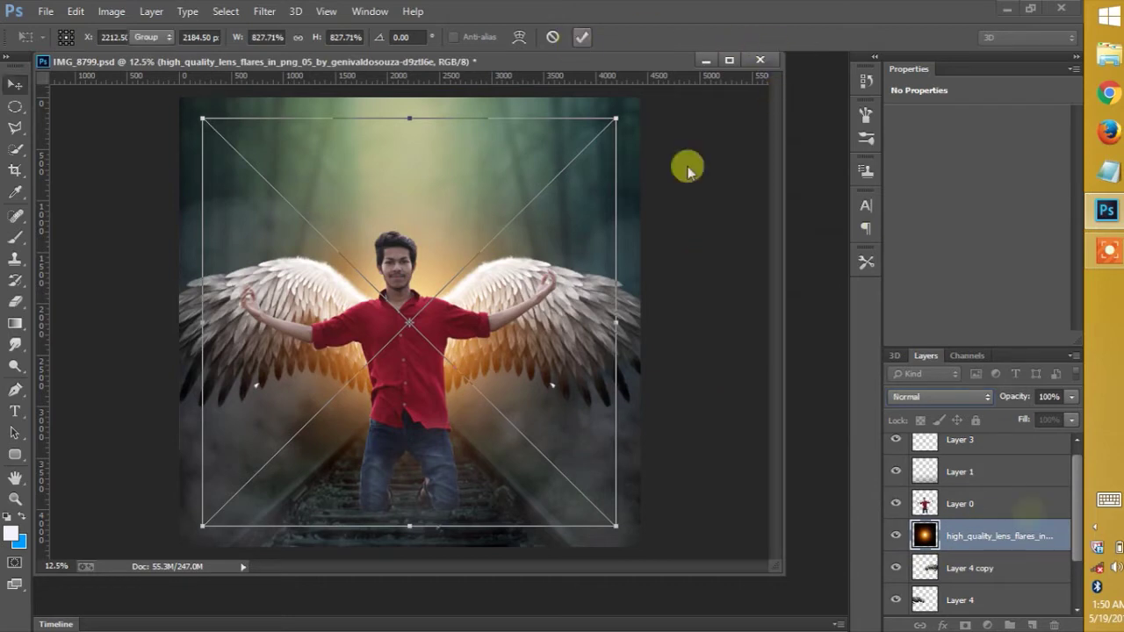
{"action": "key", "text": "Return"}
Move the lens flare layer below the wings, enlarge it further, and set opacity to 84%
{"action": "left_click_drag", "start_coordinate": [910, 539], "coordinate": [967, 608]}
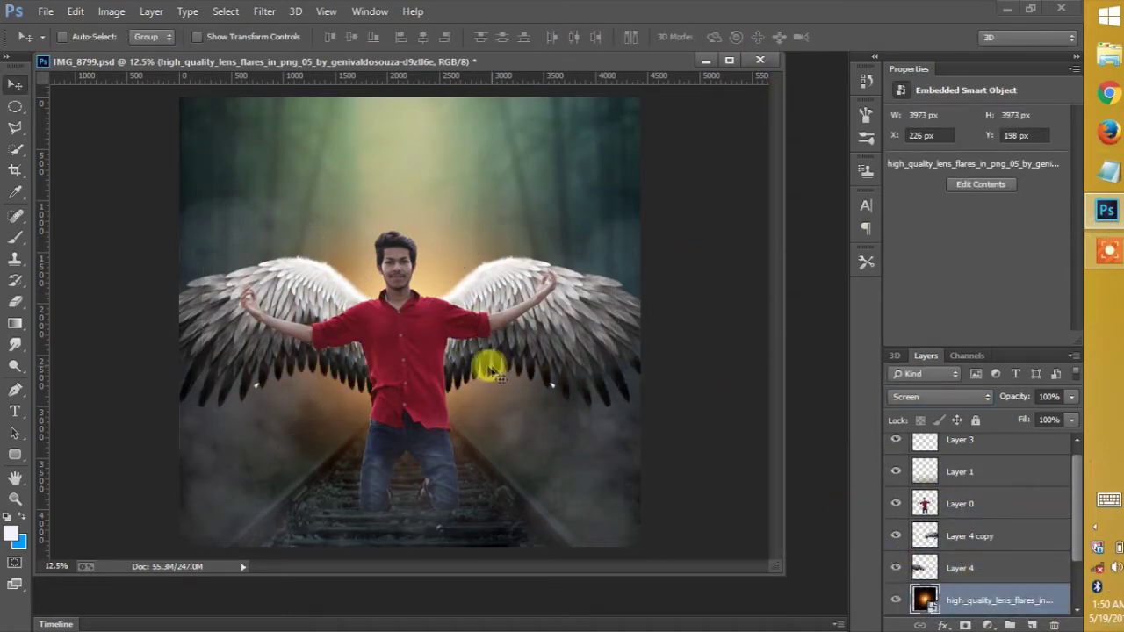
{"action": "mouse_move", "coordinate": [498, 438]}
{"action": "left_mouse_down"}
{"action": "mouse_move", "coordinate": [494, 393]}
{"action": "mouse_move", "coordinate": [502, 404]}
{"action": "left_mouse_up"}
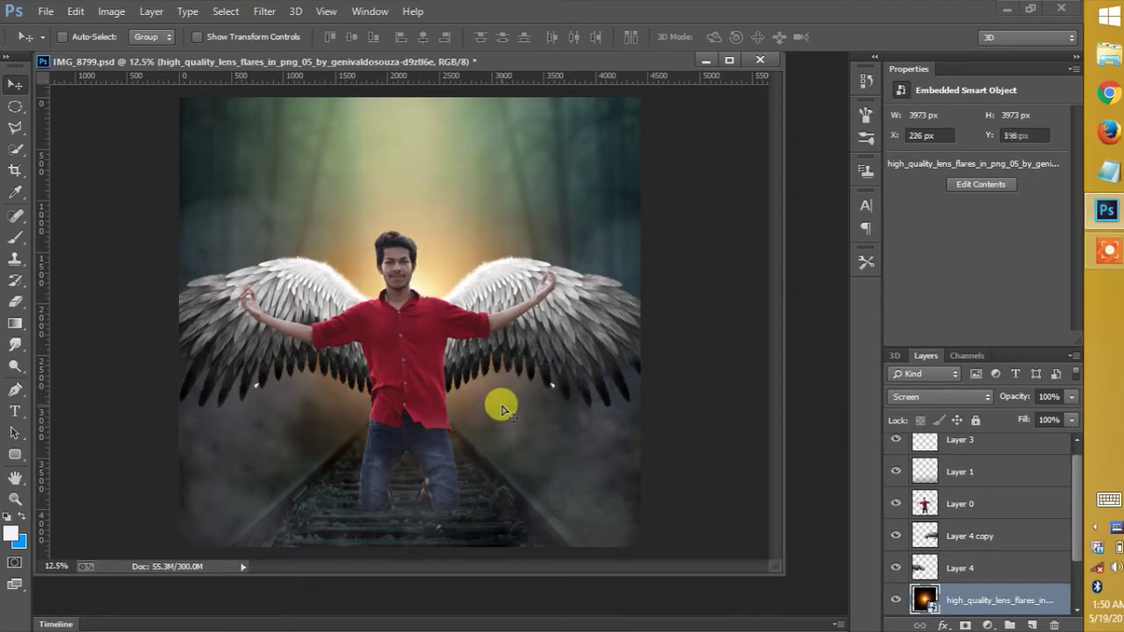
{"action": "key", "text": "ctrl+t"}
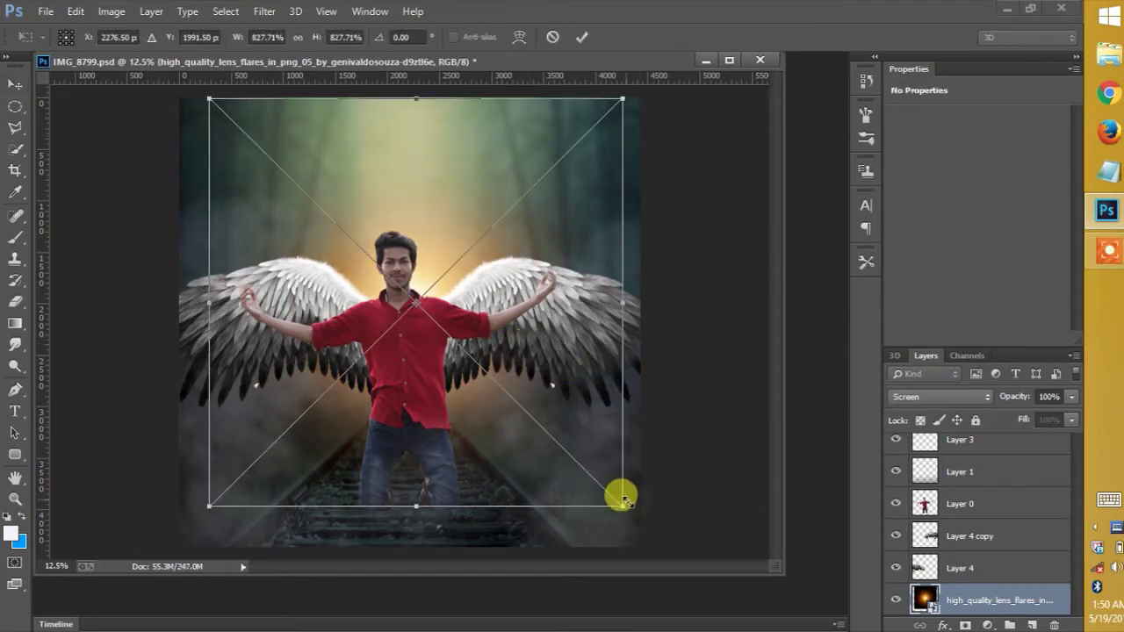
{"action": "left_click_drag", "start_coordinate": [623, 506], "coordinate": [697, 538]}
{"action": "mouse_move", "coordinate": [497, 472]}
{"action": "left_mouse_down"}
{"action": "mouse_move", "coordinate": [467, 451]}
{"action": "mouse_move", "coordinate": [465, 462]}
{"action": "left_mouse_up"}
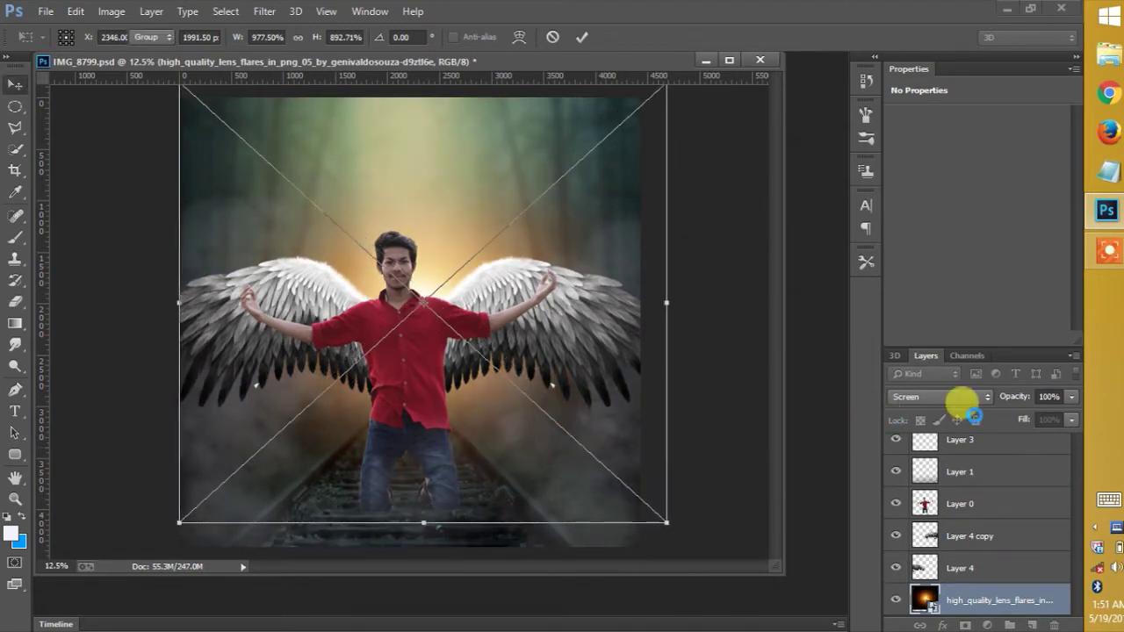
{"action": "key", "text": "Return"}
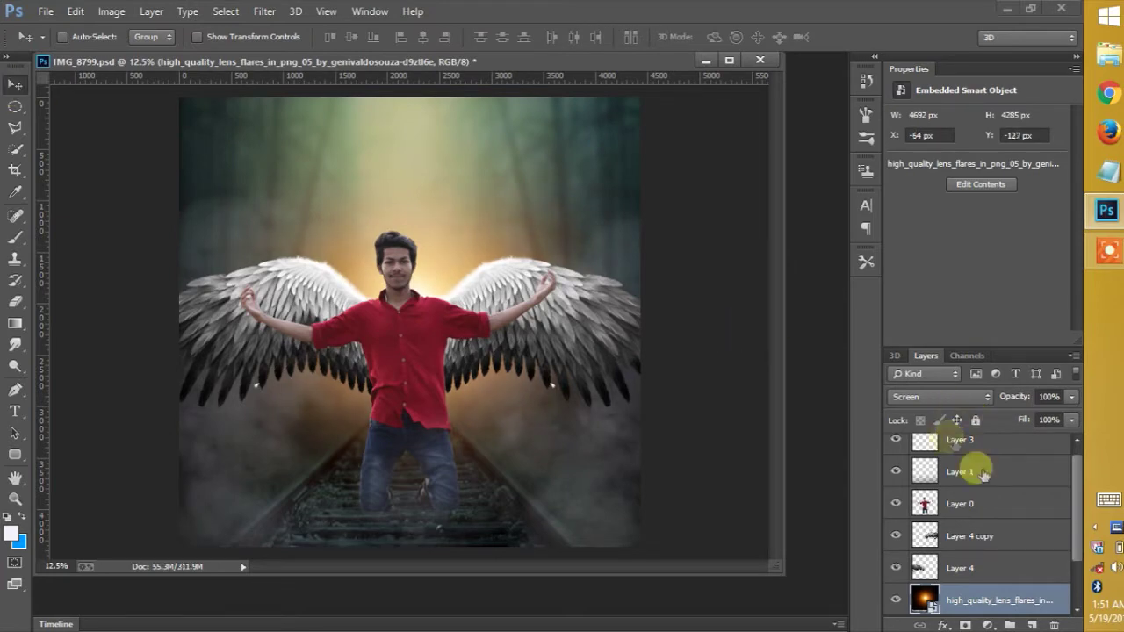
{"action": "left_click_drag", "start_coordinate": [1022, 401], "coordinate": [1013, 400]}
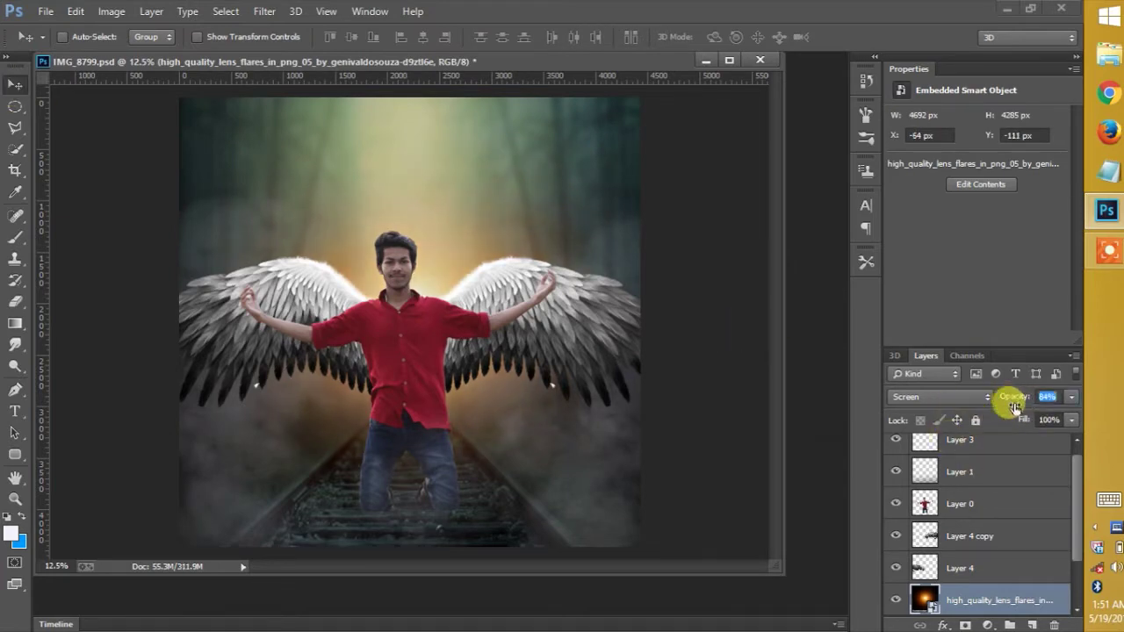
{"action": "left_click", "coordinate": [1031, 625]}
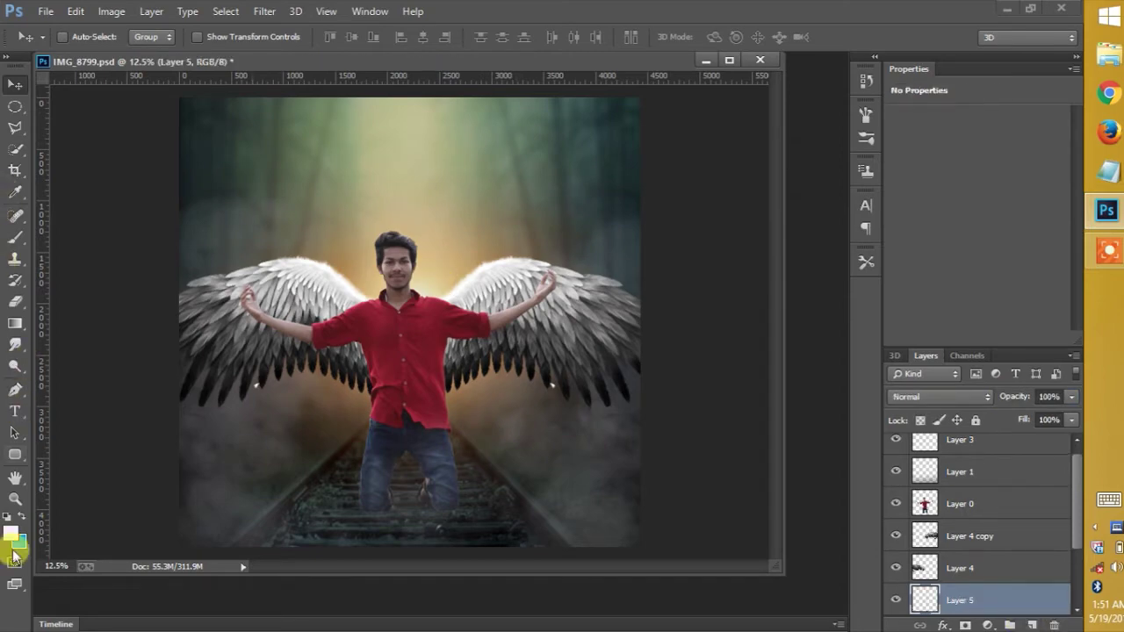
Duplicate the man's Layer 0 into Layer 0 copy and zoom in on him
{"action": "key", "text": "b"}
{"action": "left_click", "coordinate": [962, 503]}
{"action": "key", "text": "ctrl+j"}
{"action": "scroll", "coordinate": [334, 171], "scroll_direction": "up", "scroll_amount": 1}
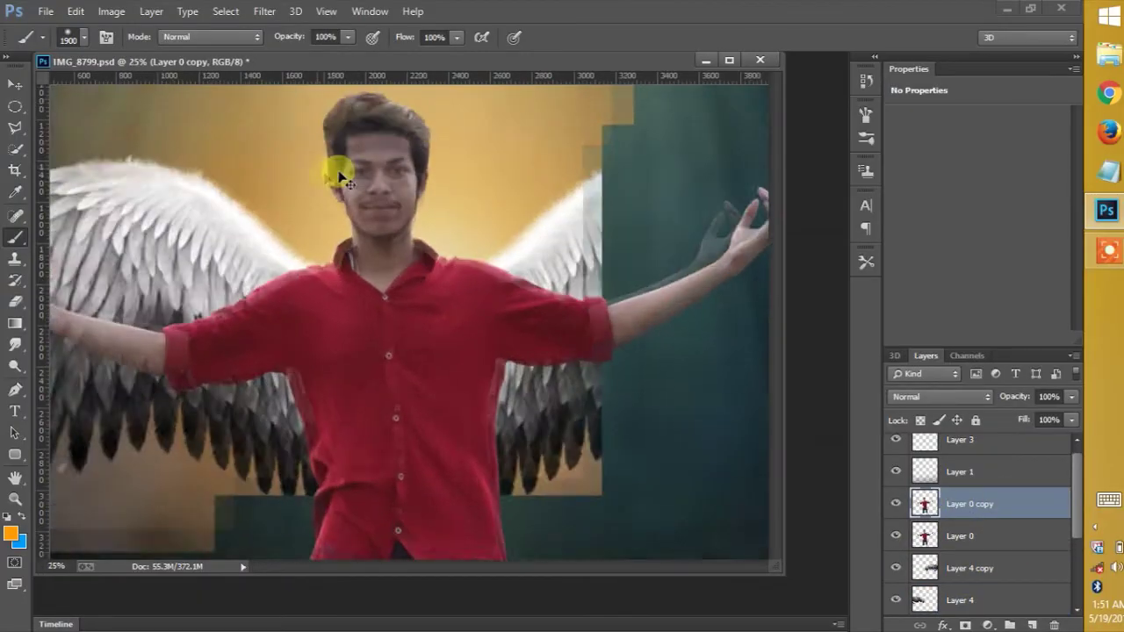
{"action": "scroll", "coordinate": [334, 191], "scroll_direction": "up", "scroll_amount": 1}
{"action": "scroll", "coordinate": [395, 351], "scroll_direction": "up", "scroll_amount": 1}
{"action": "scroll", "coordinate": [393, 352], "scroll_direction": "up", "scroll_amount": 3}
{"action": "scroll", "coordinate": [407, 451], "scroll_direction": "up", "scroll_amount": 1}
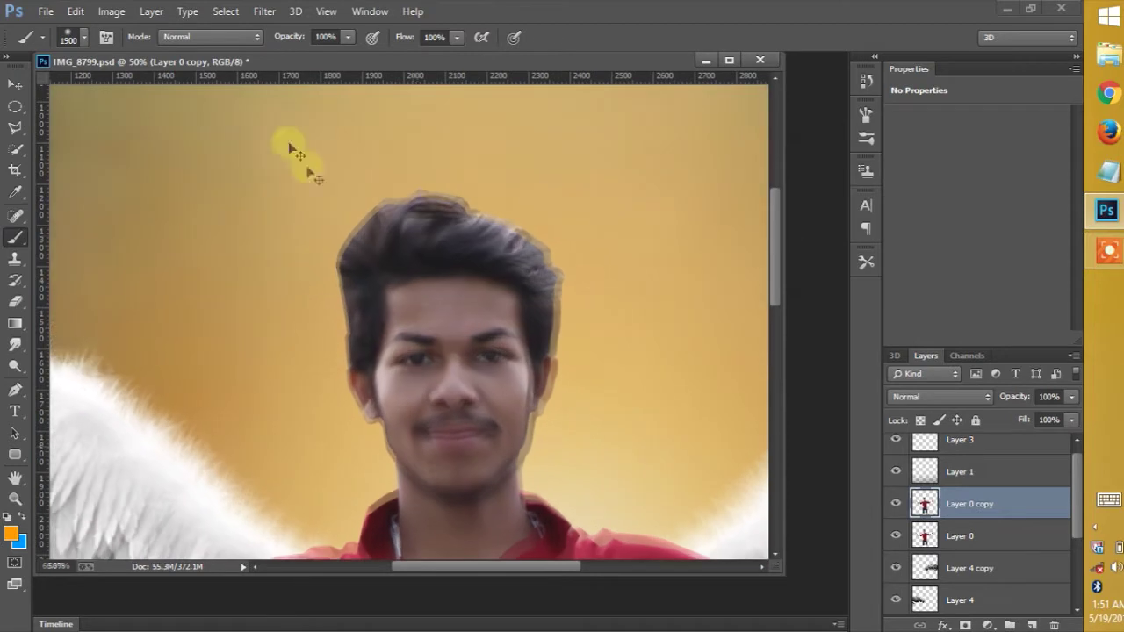
Smudge the man's hair upward into tall spikes at the left, right, top centre and top right
{"action": "left_click", "coordinate": [14, 346]}
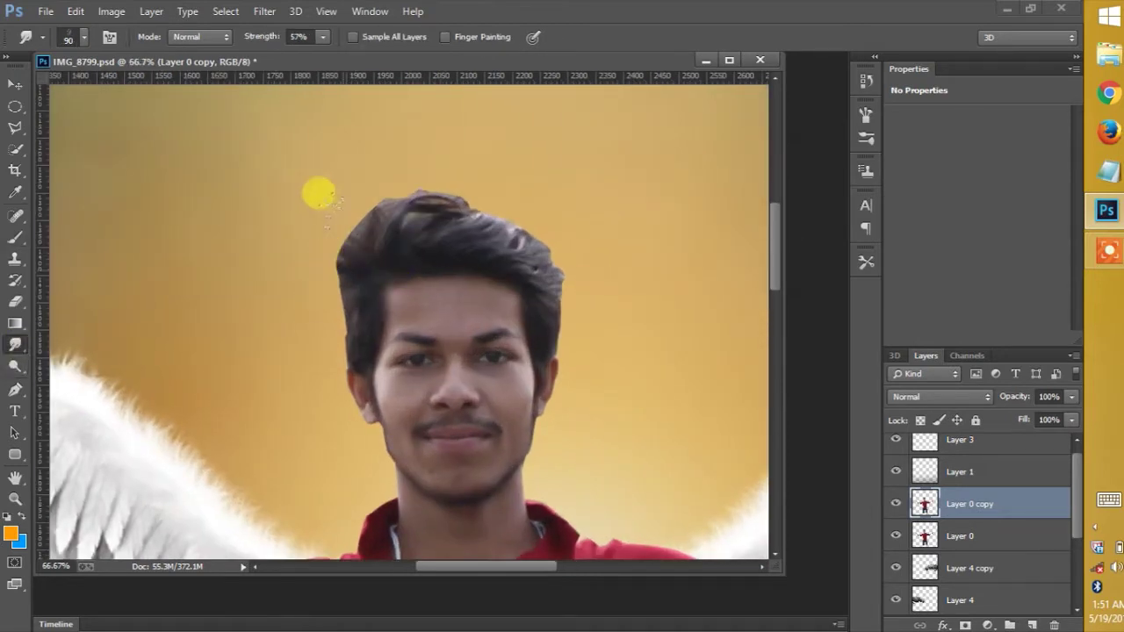
{"action": "left_click_drag", "start_coordinate": [356, 241], "coordinate": [343, 164]}
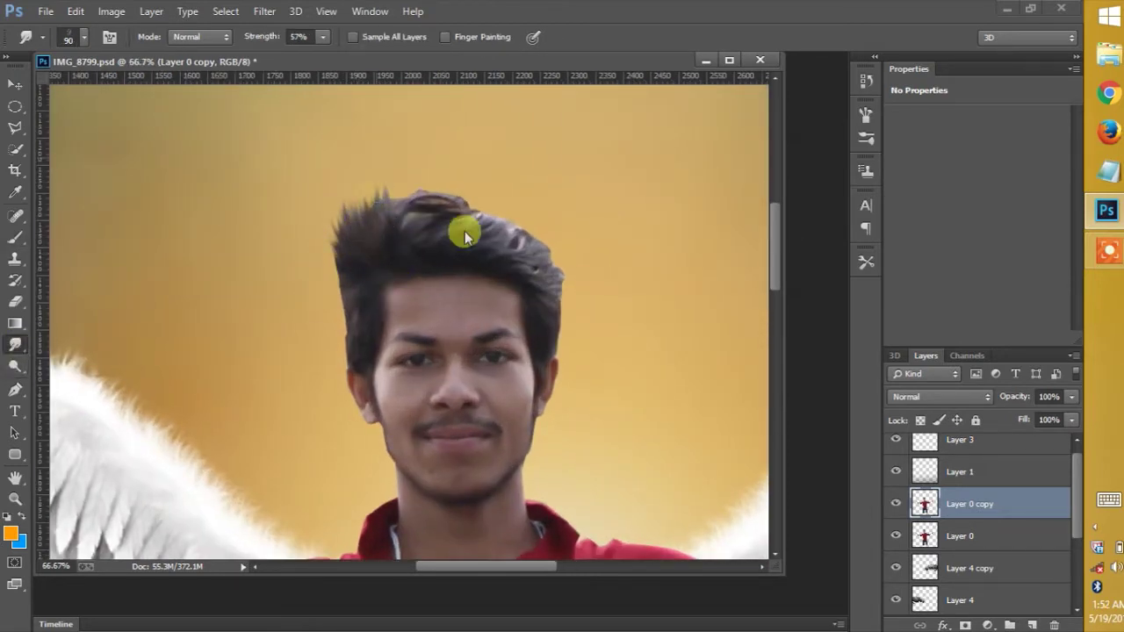
{"action": "left_click_drag", "start_coordinate": [544, 250], "coordinate": [542, 168]}
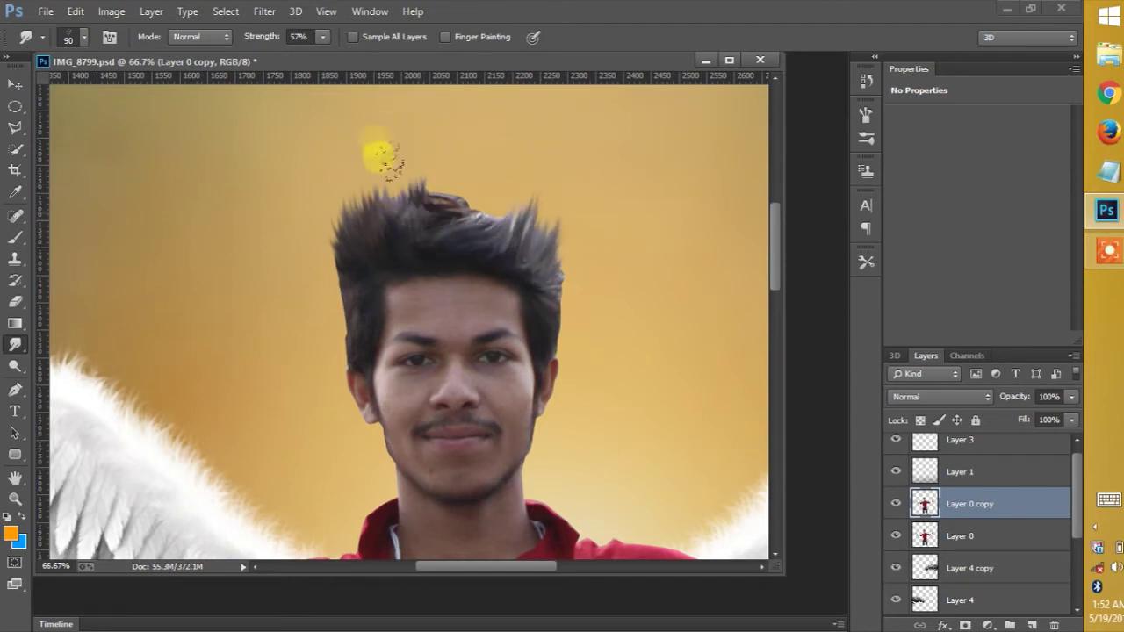
{"action": "left_click_drag", "start_coordinate": [409, 209], "coordinate": [462, 150]}
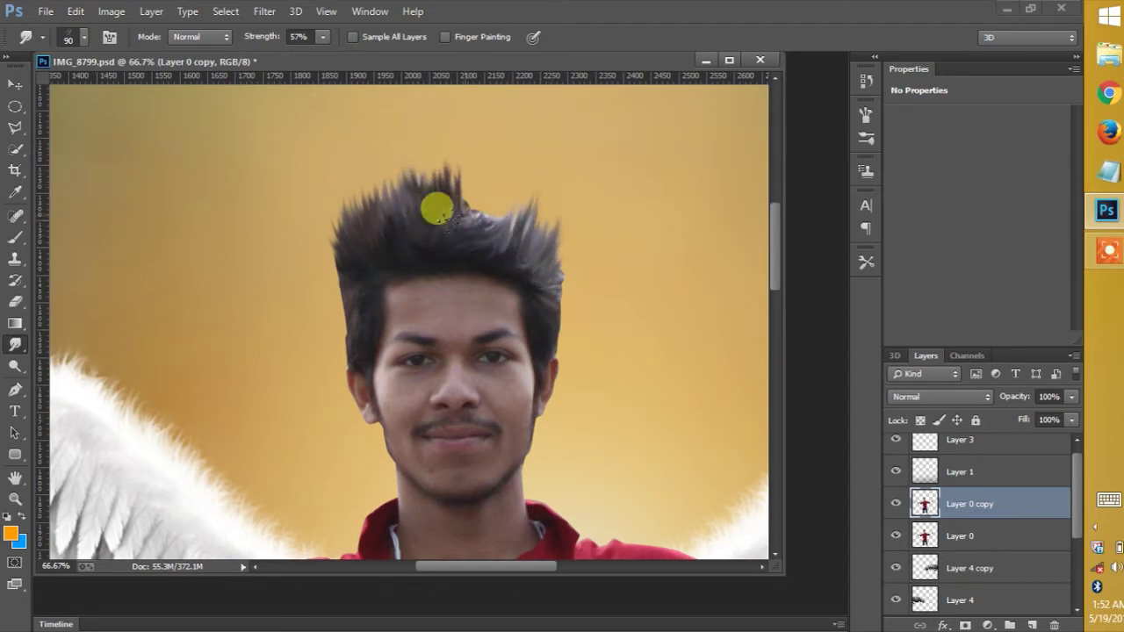
{"action": "left_click_drag", "start_coordinate": [448, 206], "coordinate": [469, 117]}
{"action": "mouse_move", "coordinate": [472, 226]}
{"action": "left_mouse_down"}
{"action": "mouse_move", "coordinate": [509, 201]}
{"action": "mouse_move", "coordinate": [489, 234]}
{"action": "mouse_move", "coordinate": [520, 223]}
{"action": "mouse_move", "coordinate": [517, 244]}
{"action": "left_mouse_up"}
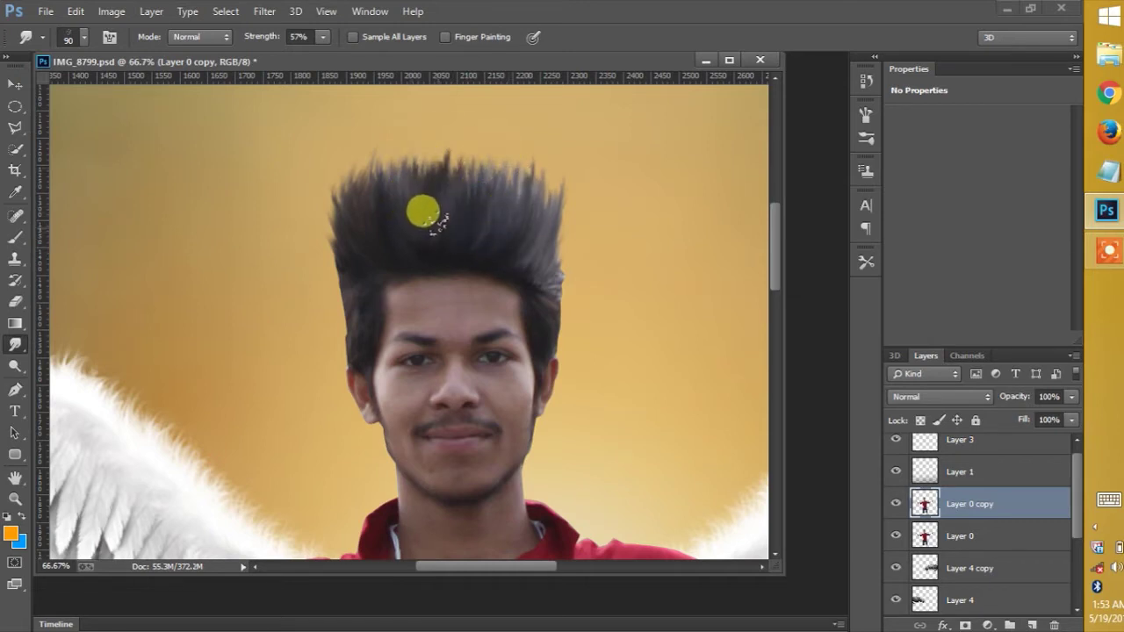
{"action": "left_click", "coordinate": [264, 11]}
Warp the spiky hair's left and right edges with Liquify's Forward Warp at brush size 150
{"action": "left_click", "coordinate": [277, 132]}
{"action": "key", "text": "ctrl+plus"}
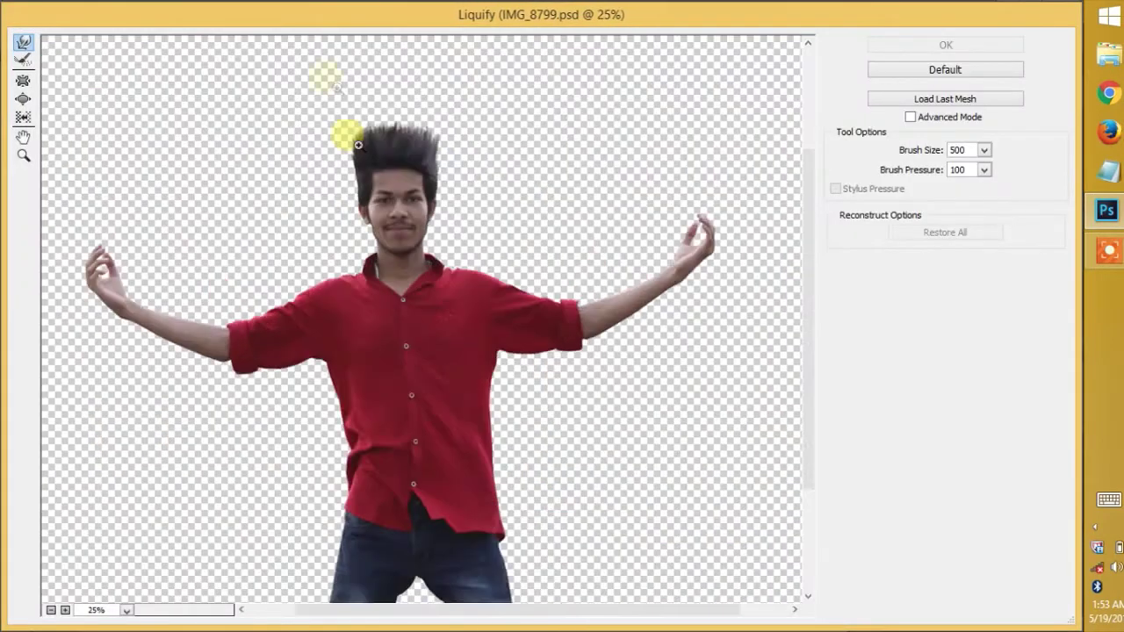
{"action": "key", "text": "ctrl+plus"}
{"action": "key", "text": "ctrl+plus"}
{"action": "key", "text": "ctrl+plus"}
{"action": "key", "text": "ctrl+plus"}
{"action": "left_click_drag", "start_coordinate": [345, 145], "coordinate": [394, 447]}
{"action": "key", "text": "bracketleft"}
{"action": "key", "text": "bracketleft"}
{"action": "key", "text": "bracketleft"}
{"action": "key", "text": "bracketleft"}
{"action": "left_click_drag", "start_coordinate": [296, 396], "coordinate": [289, 353]}
{"action": "key", "text": "bracketleft"}
{"action": "key", "text": "bracketleft"}
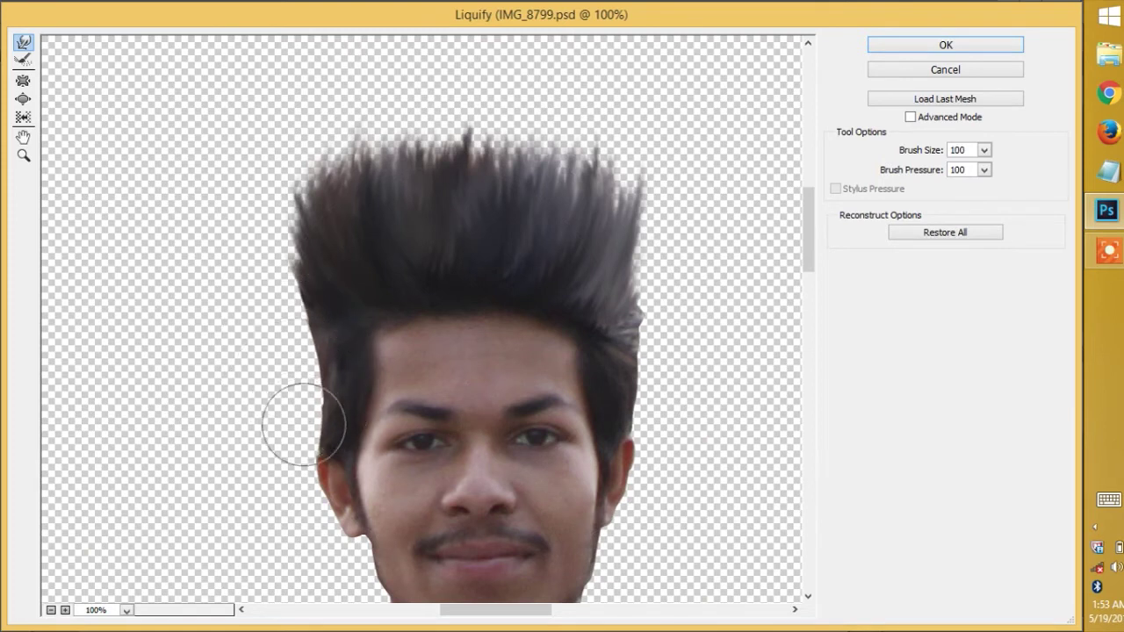
{"action": "key", "text": "ctrl+alt+z"}
{"action": "key", "text": "bracketright"}
{"action": "key", "text": "bracketright"}
{"action": "left_click_drag", "start_coordinate": [660, 337], "coordinate": [657, 322]}
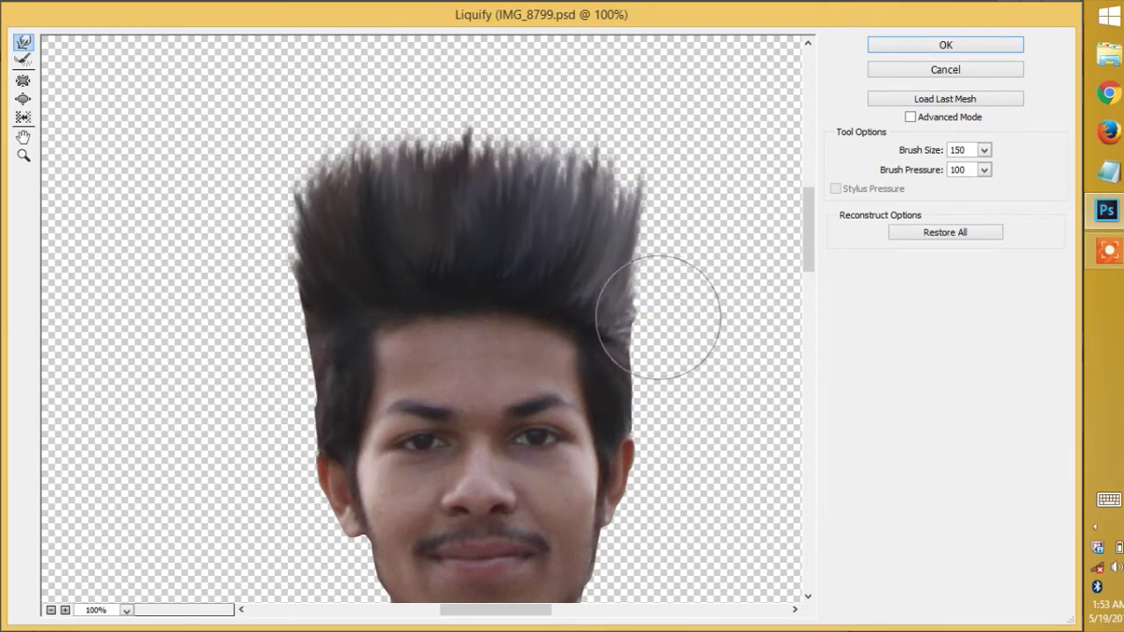
{"action": "left_click_drag", "start_coordinate": [296, 395], "coordinate": [283, 341]}
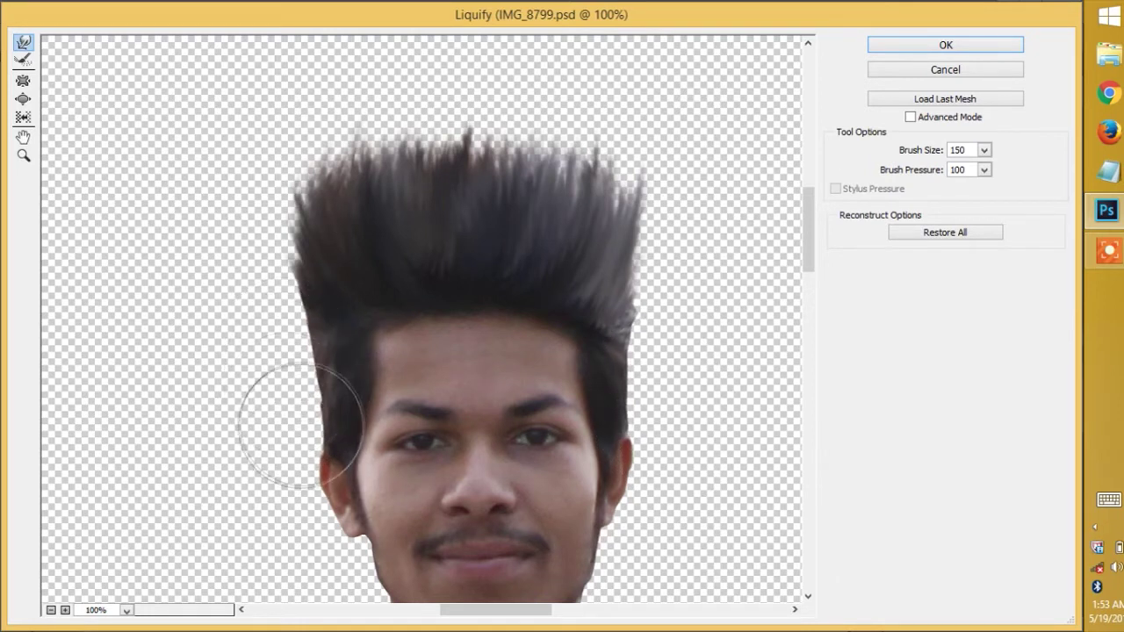
{"action": "left_click", "coordinate": [949, 44]}
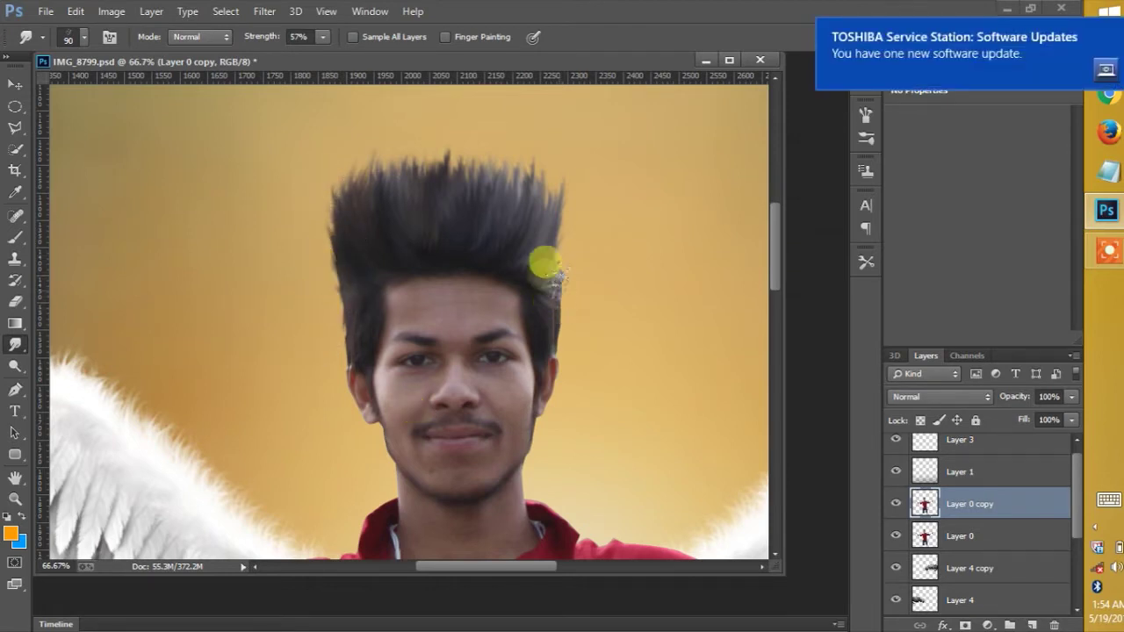
Hide Layer 0, smear the hair's left and right edges into finer strands, then zoom back out
{"action": "left_click", "coordinate": [896, 536]}
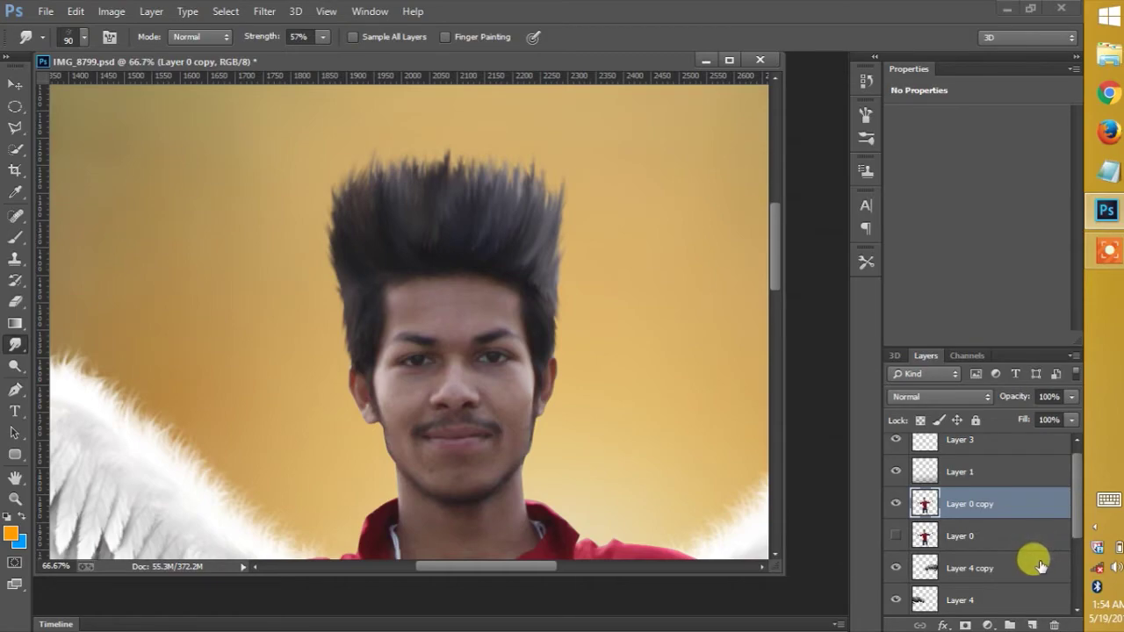
{"action": "key", "text": "ctrl+minus"}
{"action": "key", "text": "ctrl+minus"}
{"action": "key", "text": "ctrl+minus"}
{"action": "key", "text": "ctrl+minus"}
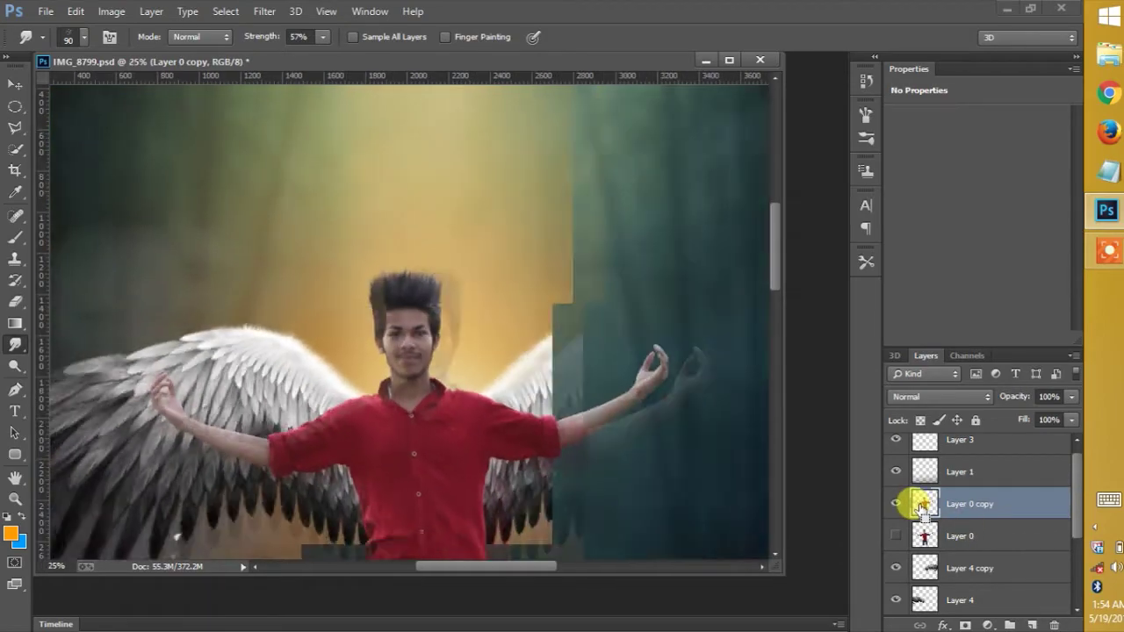
{"action": "key", "text": "ctrl+minus"}
{"action": "key", "text": "ctrl+plus"}
{"action": "key", "text": "ctrl+plus"}
{"action": "key", "text": "ctrl+plus"}
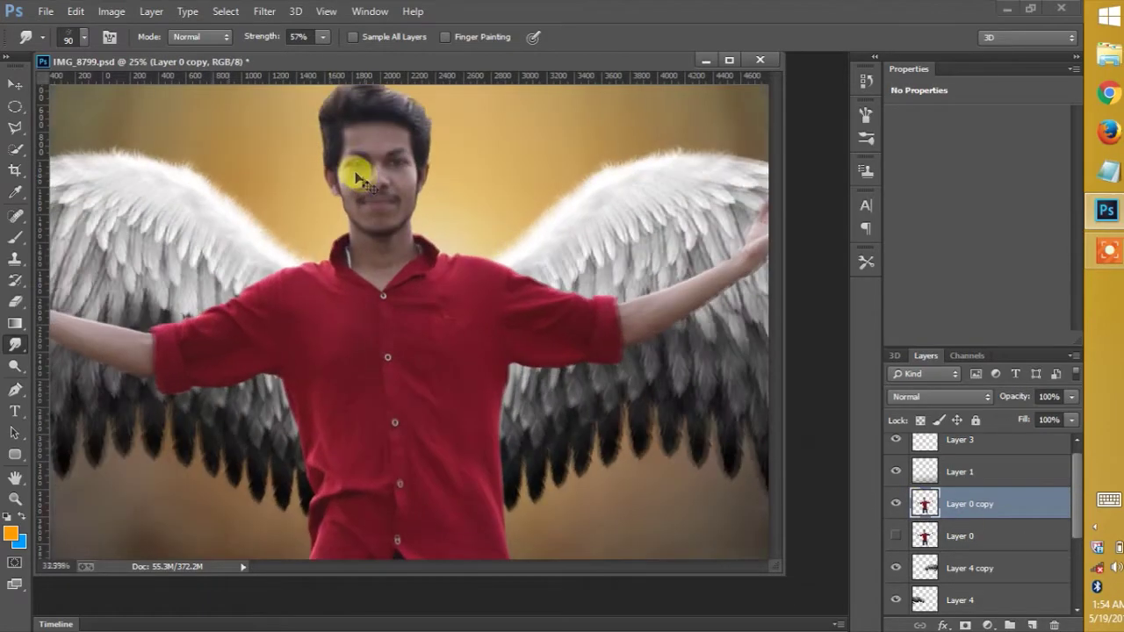
{"action": "key", "text": "ctrl+plus"}
{"action": "key", "text": "ctrl+plus"}
{"action": "mouse_move", "coordinate": [322, 146]}
{"action": "left_mouse_down"}
{"action": "mouse_move", "coordinate": [397, 401]}
{"action": "mouse_move", "coordinate": [393, 374]}
{"action": "left_mouse_up"}
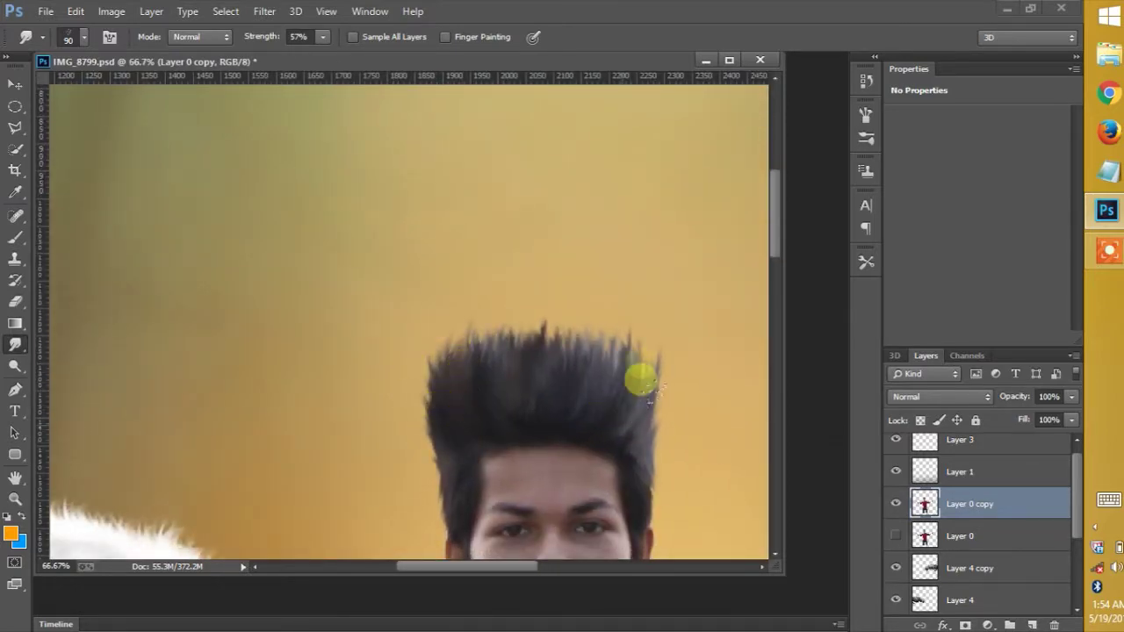
{"action": "mouse_move", "coordinate": [614, 391]}
{"action": "left_mouse_down"}
{"action": "mouse_move", "coordinate": [633, 473]}
{"action": "mouse_move", "coordinate": [665, 429]}
{"action": "left_mouse_up"}
{"action": "mouse_move", "coordinate": [486, 463]}
{"action": "left_mouse_down"}
{"action": "mouse_move", "coordinate": [431, 457]}
{"action": "mouse_move", "coordinate": [406, 428]}
{"action": "mouse_move", "coordinate": [442, 435]}
{"action": "mouse_move", "coordinate": [437, 488]}
{"action": "mouse_move", "coordinate": [430, 465]}
{"action": "mouse_move", "coordinate": [583, 371]}
{"action": "left_mouse_up"}
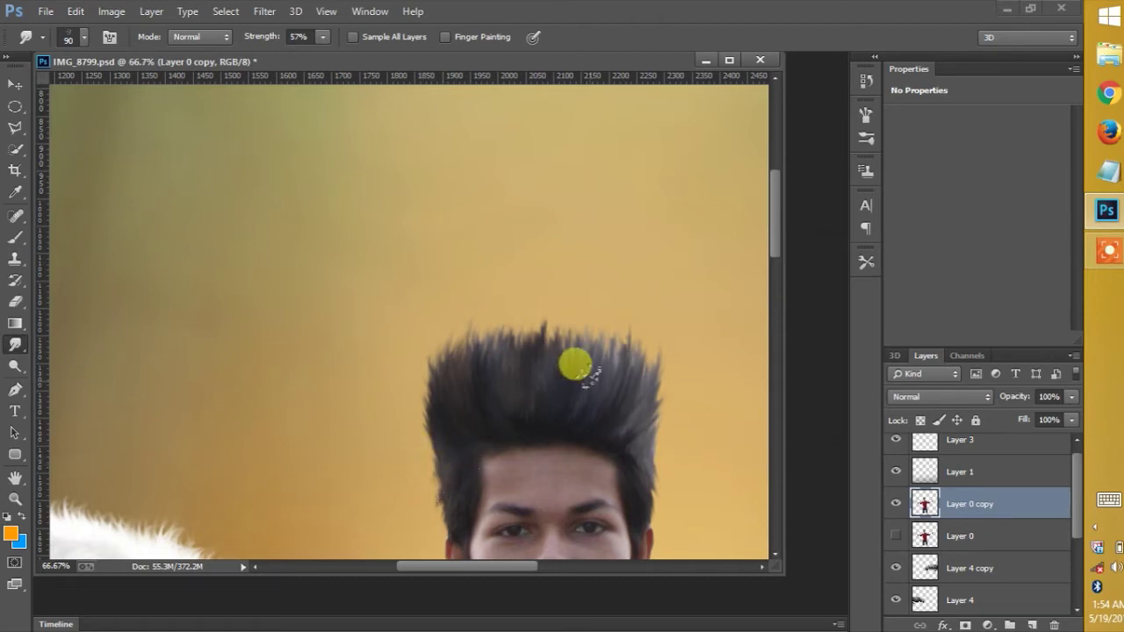
{"action": "key", "text": "ctrl+minus"}
{"action": "key", "text": "ctrl+minus"}
{"action": "key", "text": "ctrl+minus"}
{"action": "key", "text": "ctrl+minus"}
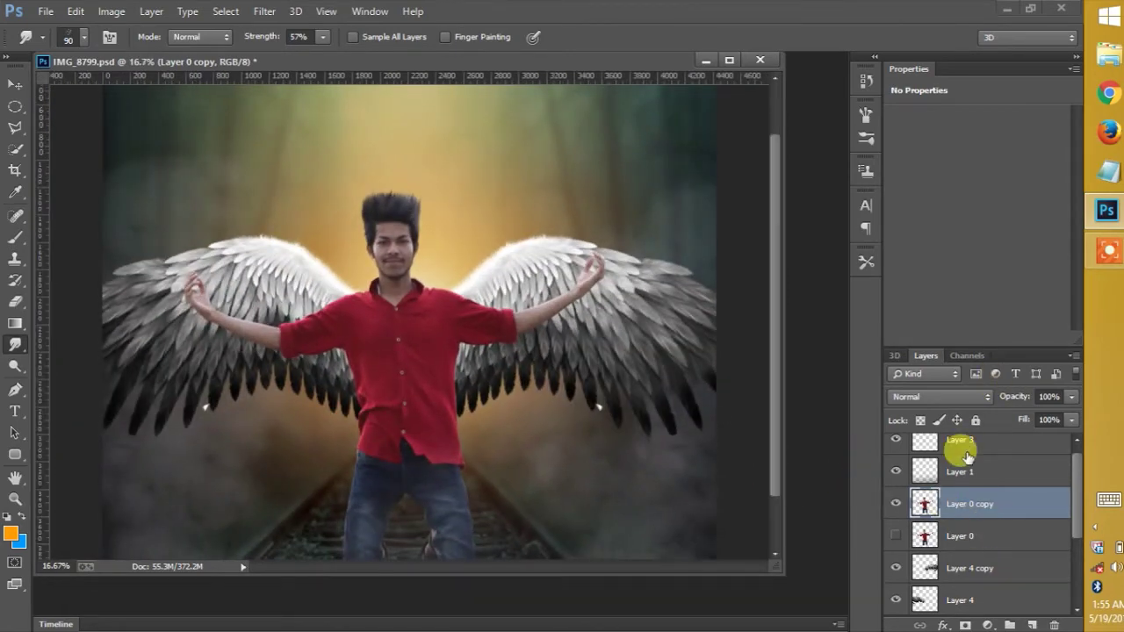
{"action": "key", "text": "ctrl+minus"}
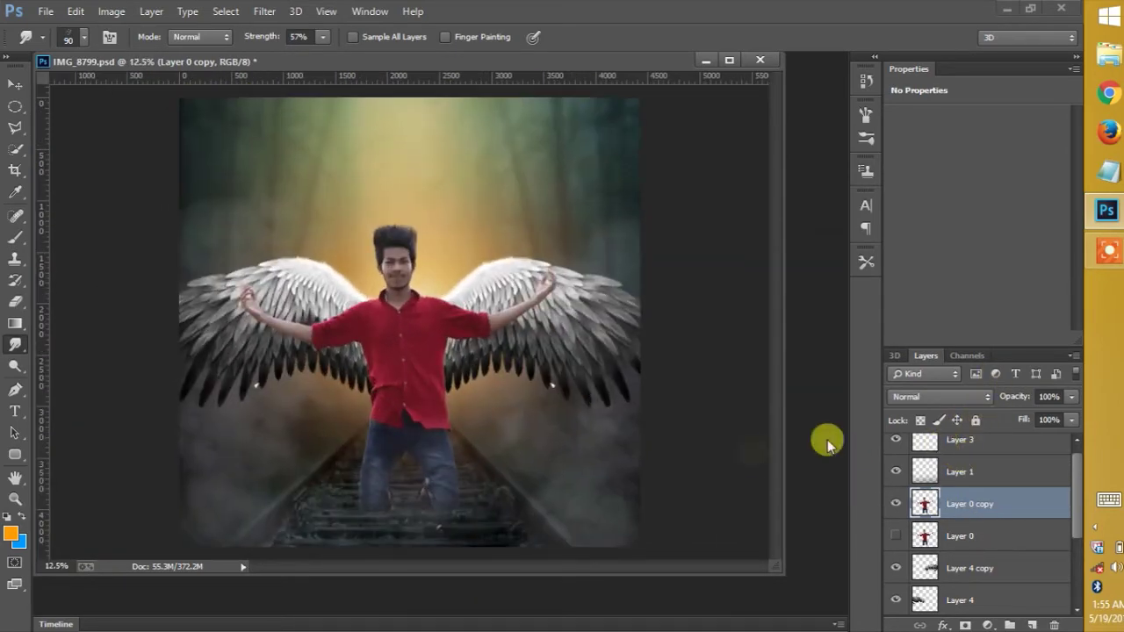
{"action": "scroll", "coordinate": [975, 466], "scroll_direction": "up", "scroll_amount": 1}
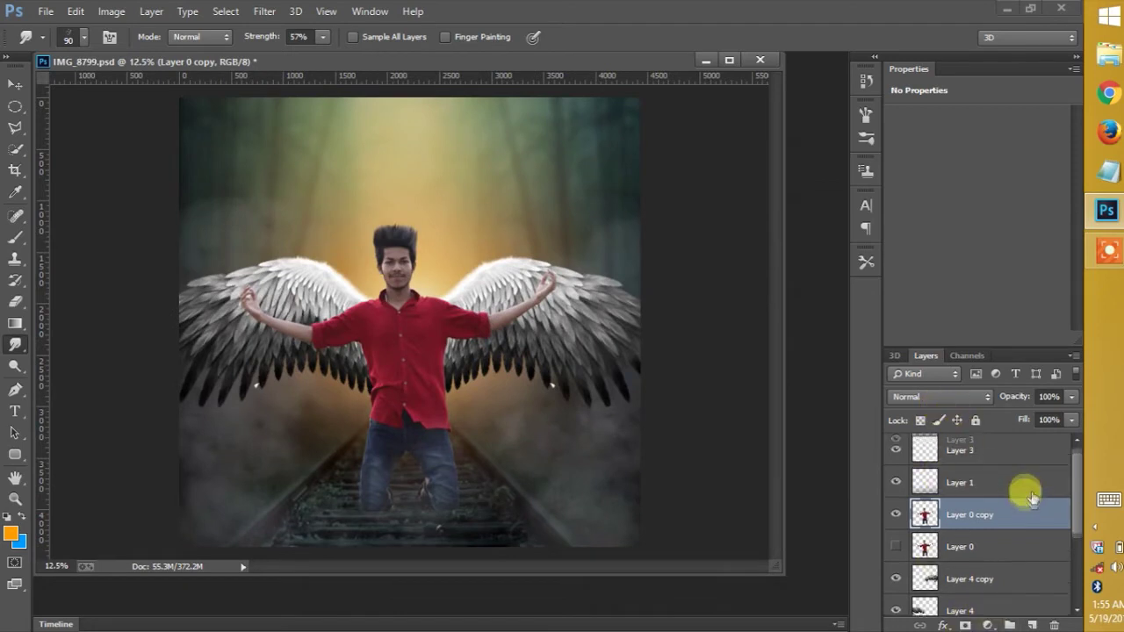
Add Layer 6 above Layer 3 with a bottom-up darkening gradient at 87% opacity
{"action": "left_click", "coordinate": [978, 450]}
{"action": "left_click", "coordinate": [1034, 624]}
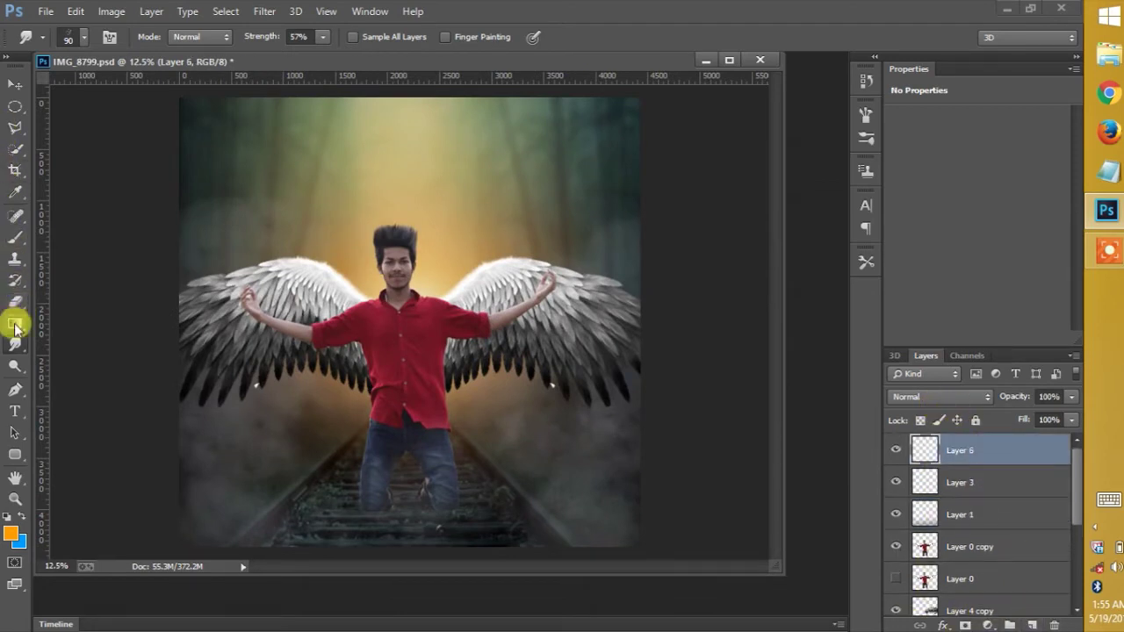
{"action": "left_click", "coordinate": [15, 324]}
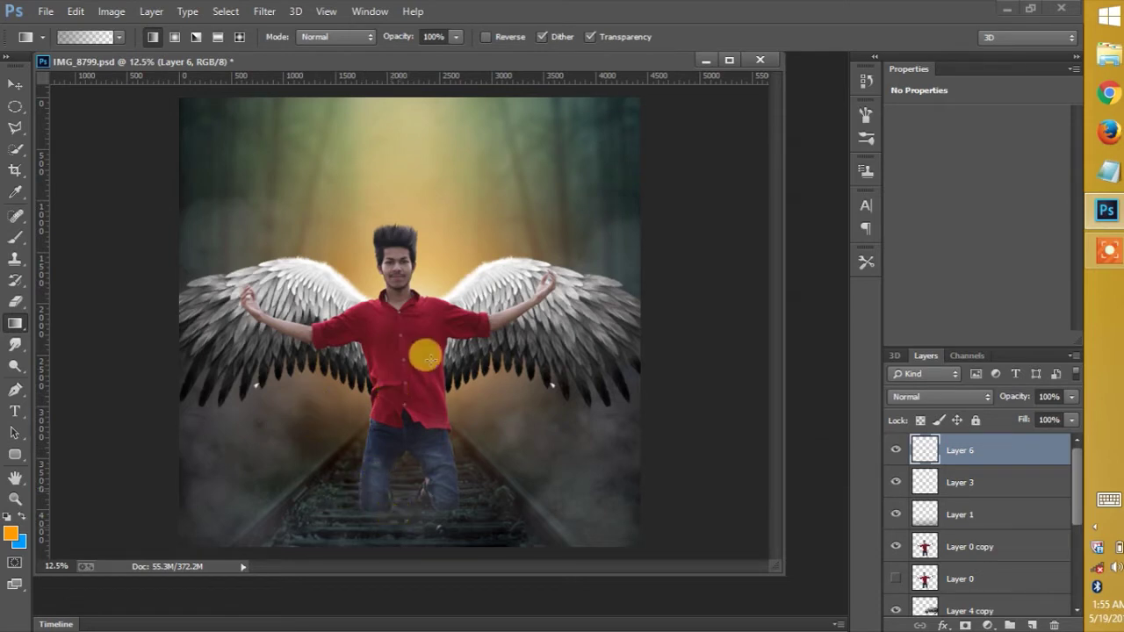
{"action": "left_click_drag", "start_coordinate": [402, 552], "coordinate": [391, 425]}
{"action": "left_click", "coordinate": [926, 449]}
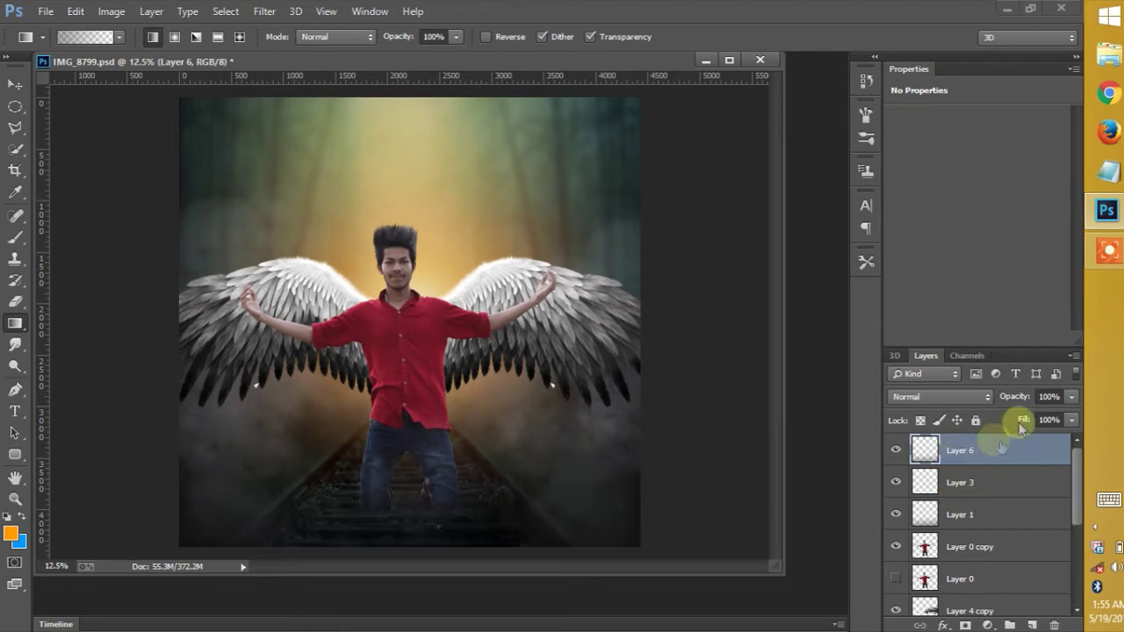
Flatten the image, discarding the hidden layer, and duplicate the Background with Ctrl+J
{"action": "left_click", "coordinate": [1073, 356]}
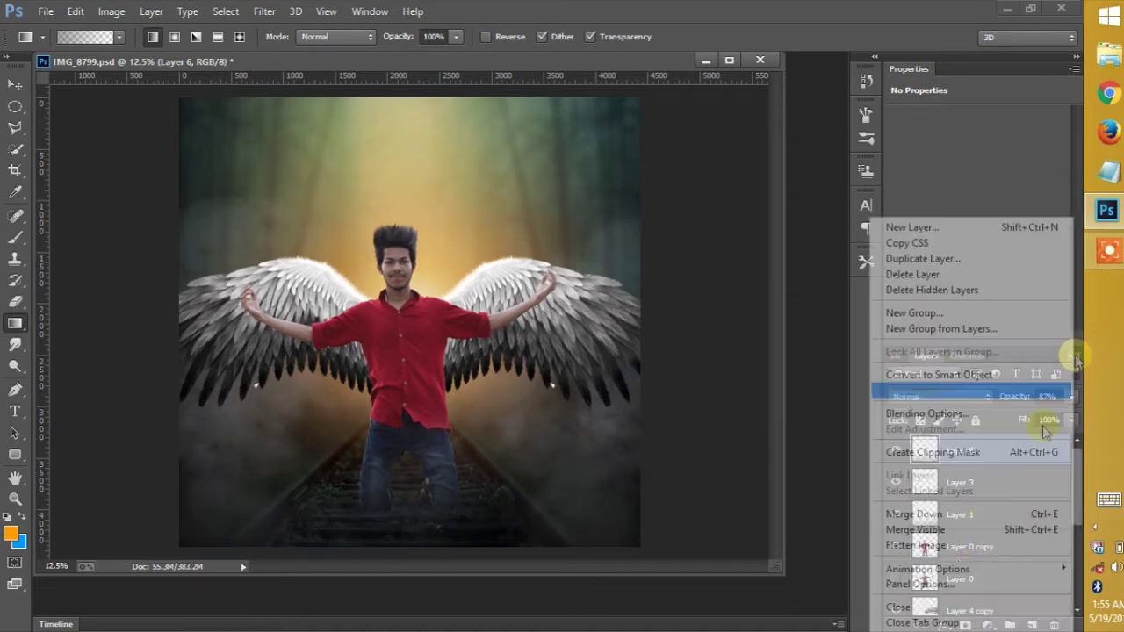
{"action": "left_click", "coordinate": [952, 546]}
{"action": "left_click", "coordinate": [513, 249]}
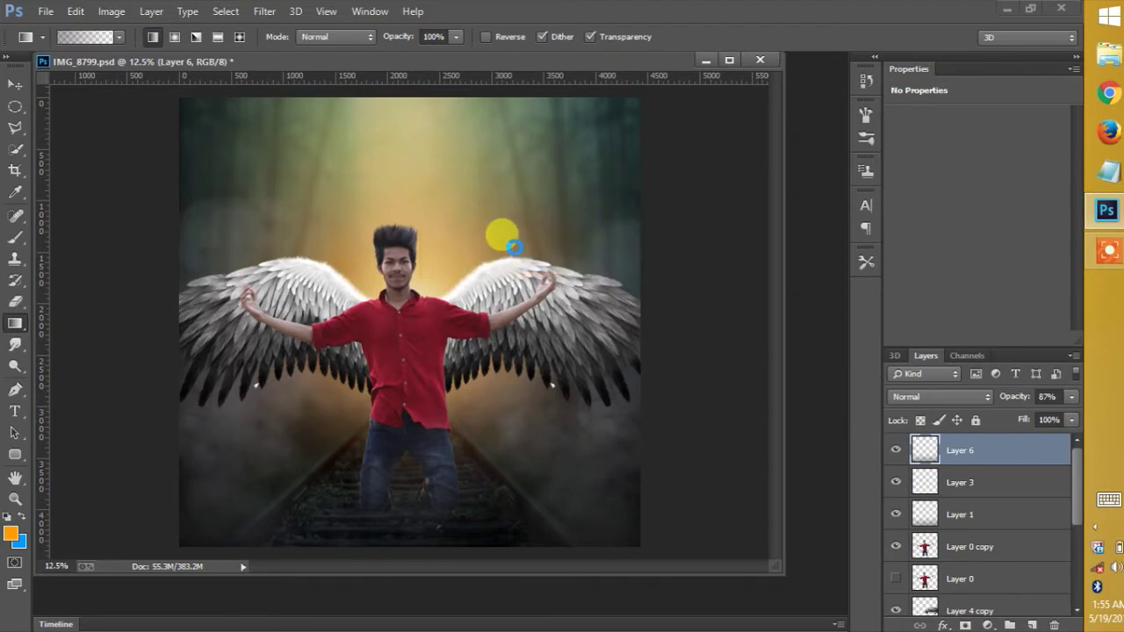
{"action": "key", "text": "ctrl+j"}
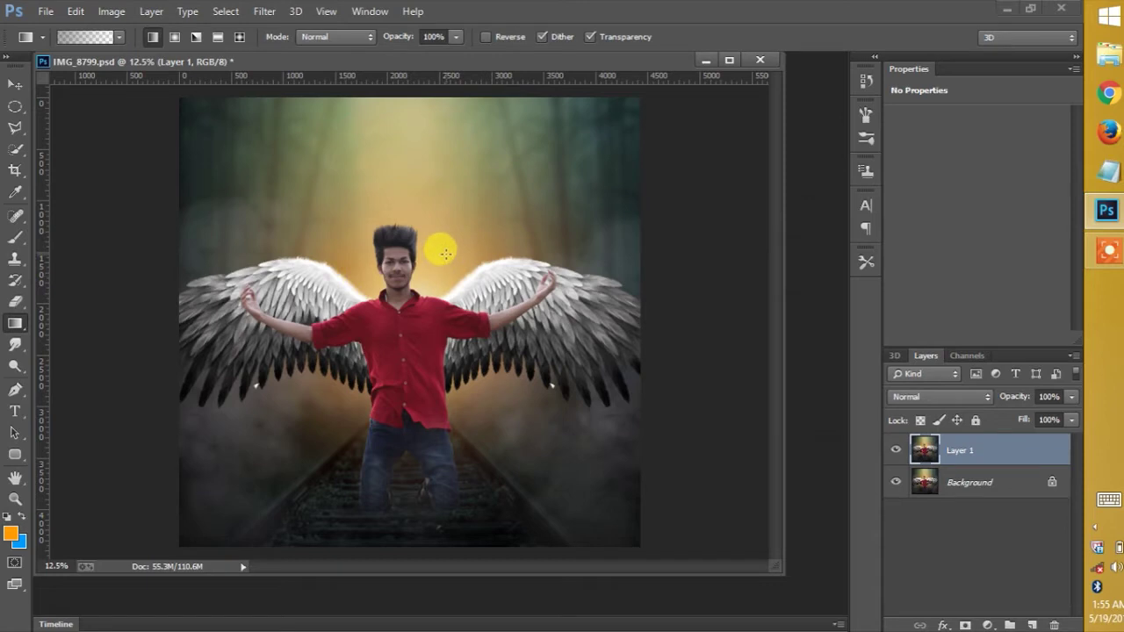
Glance at the Filter menu, then launch the Camera Raw filter on Layer 1
{"action": "left_click", "coordinate": [264, 11]}
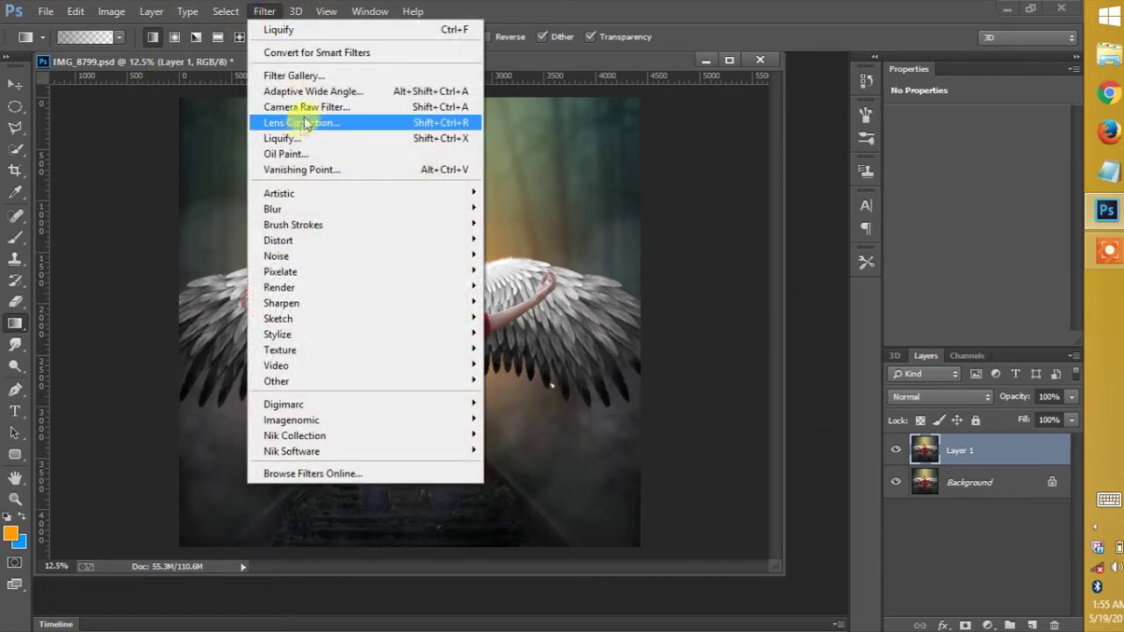
{"action": "left_click", "coordinate": [301, 124]}
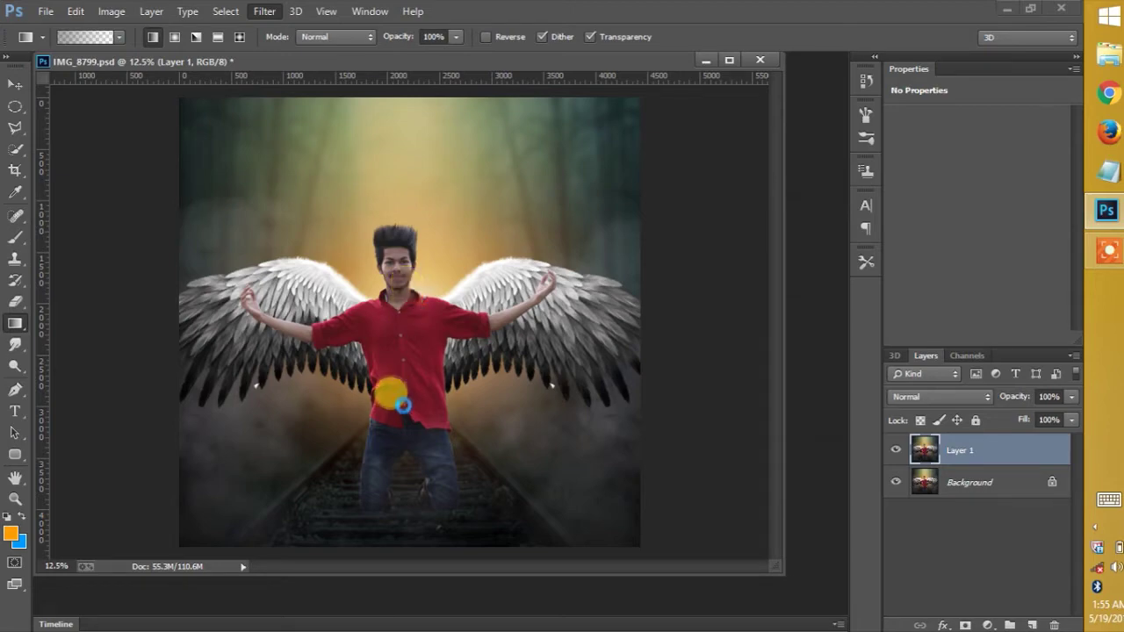
{"action": "key", "text": "ctrl+shift+a"}
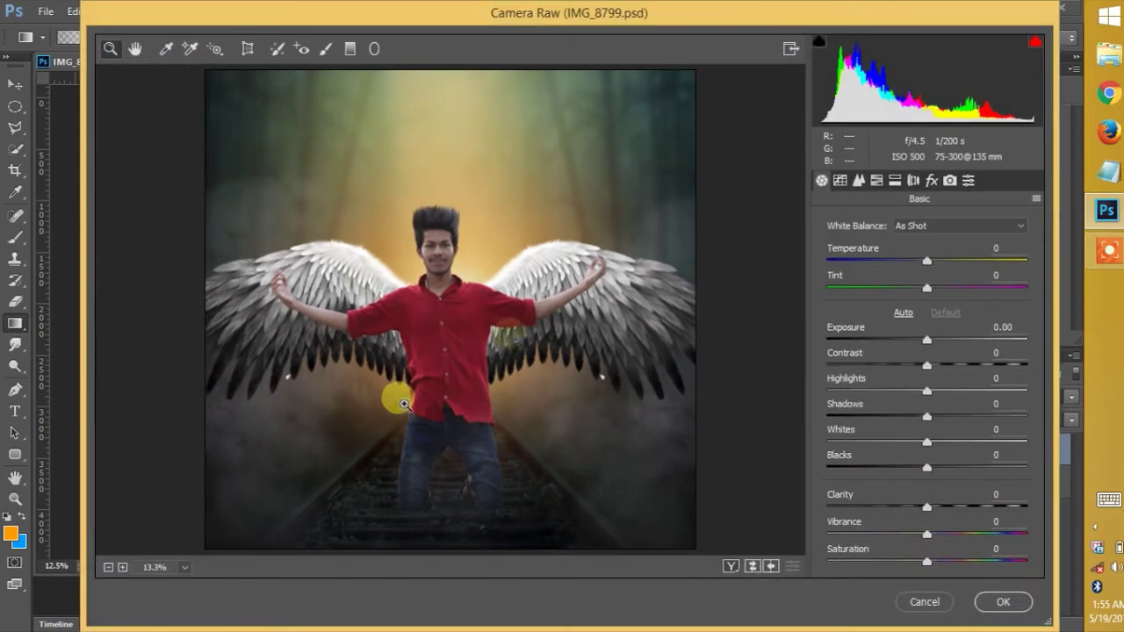
Set Clarity to +58, darken the shadows, blacks to -16, and red saturation +22
{"action": "left_click_drag", "start_coordinate": [945, 509], "coordinate": [960, 511]}
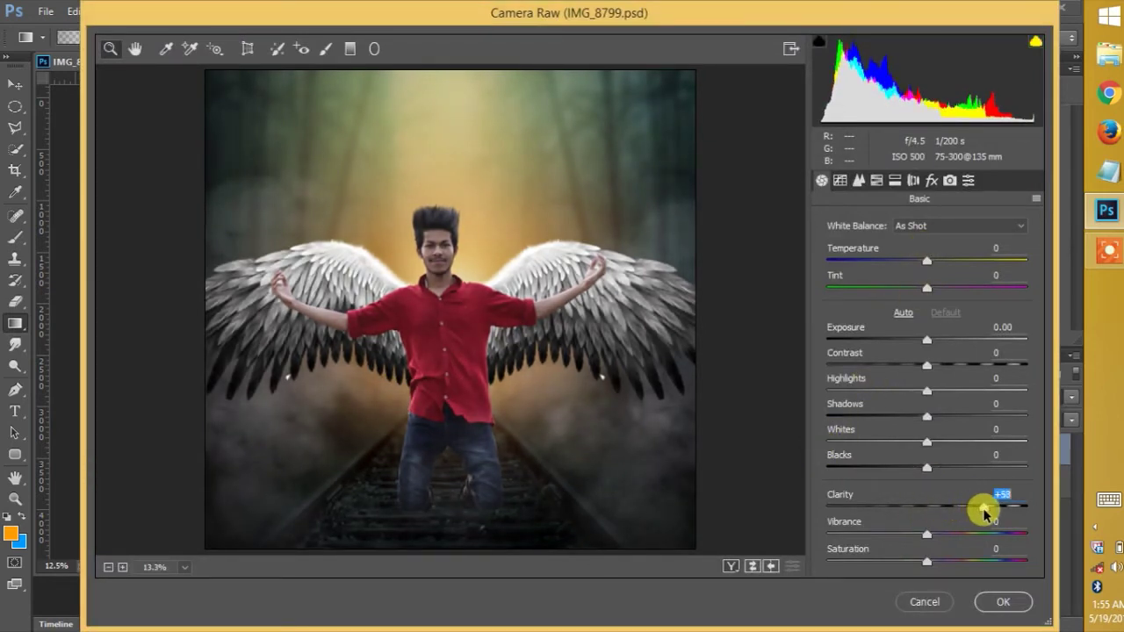
{"action": "left_click_drag", "start_coordinate": [984, 515], "coordinate": [943, 535]}
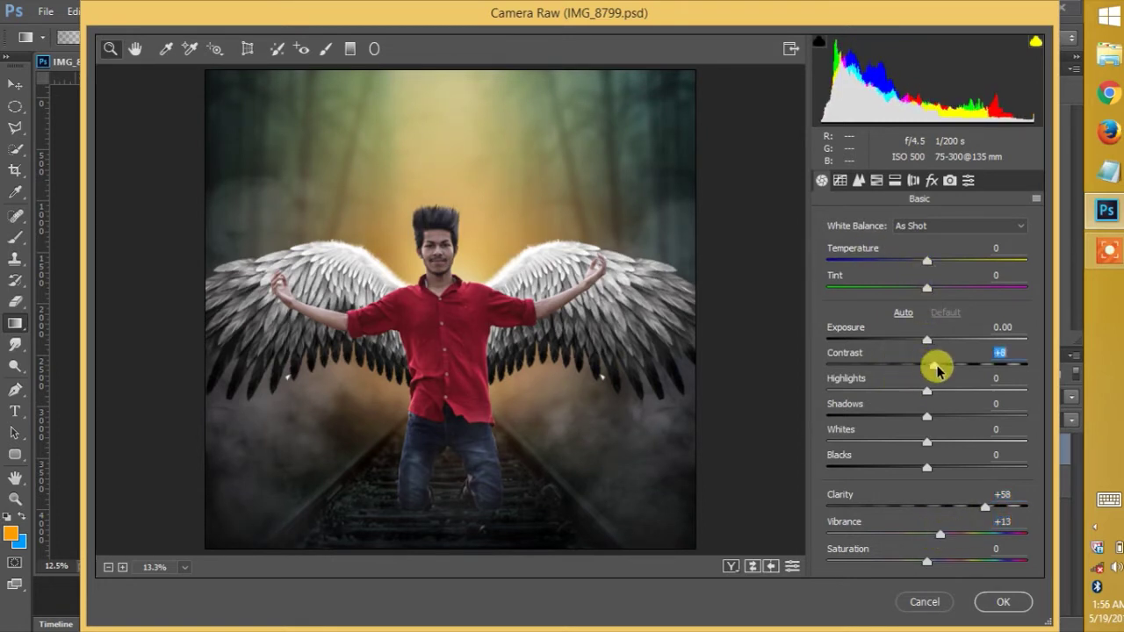
{"action": "left_click_drag", "start_coordinate": [910, 426], "coordinate": [906, 429]}
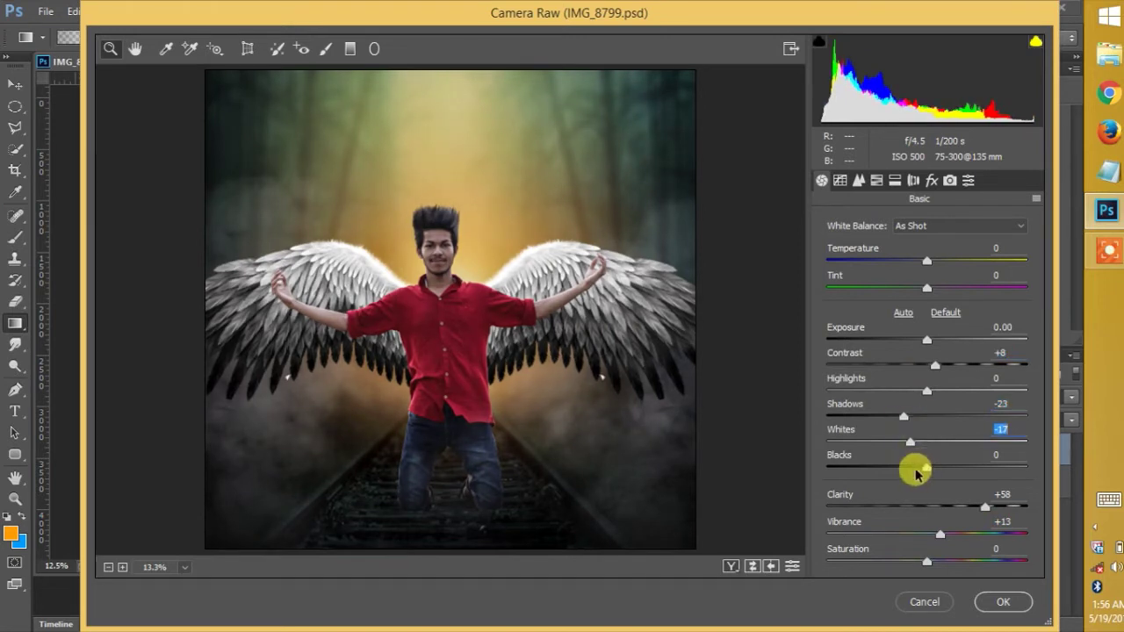
{"action": "left_click_drag", "start_coordinate": [903, 471], "coordinate": [910, 468]}
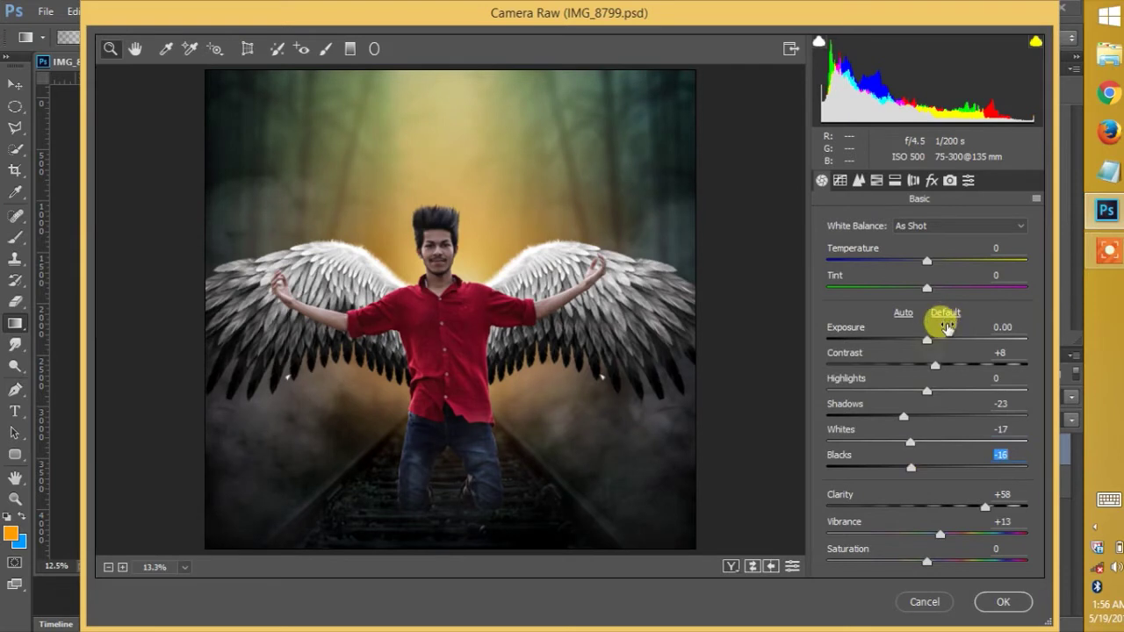
{"action": "left_click", "coordinate": [878, 182]}
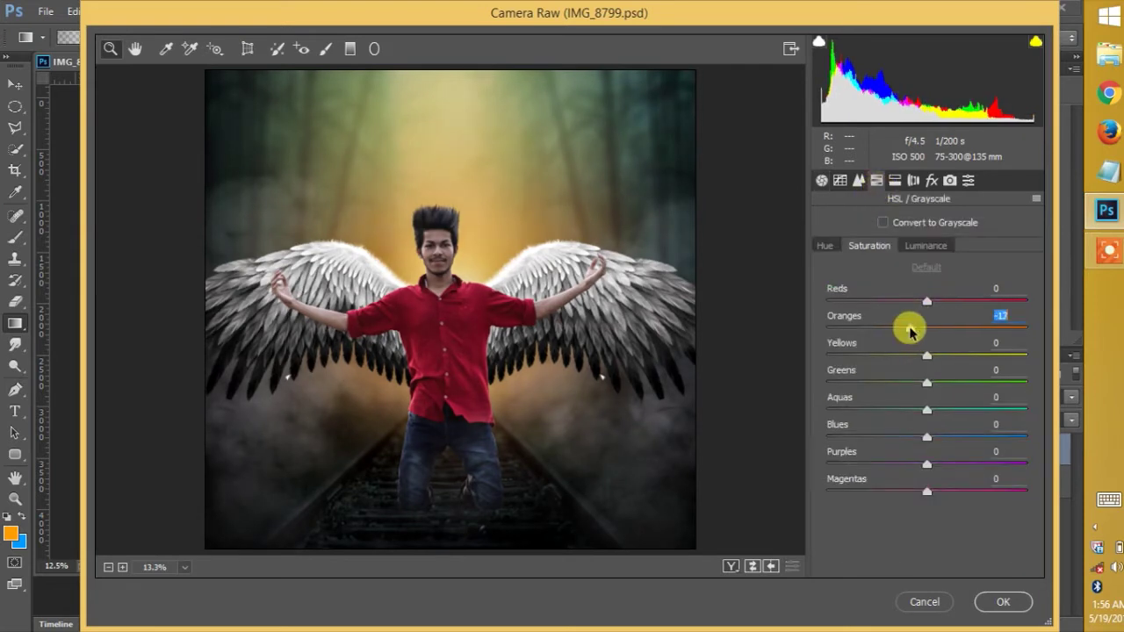
{"action": "left_click_drag", "start_coordinate": [939, 301], "coordinate": [952, 300]}
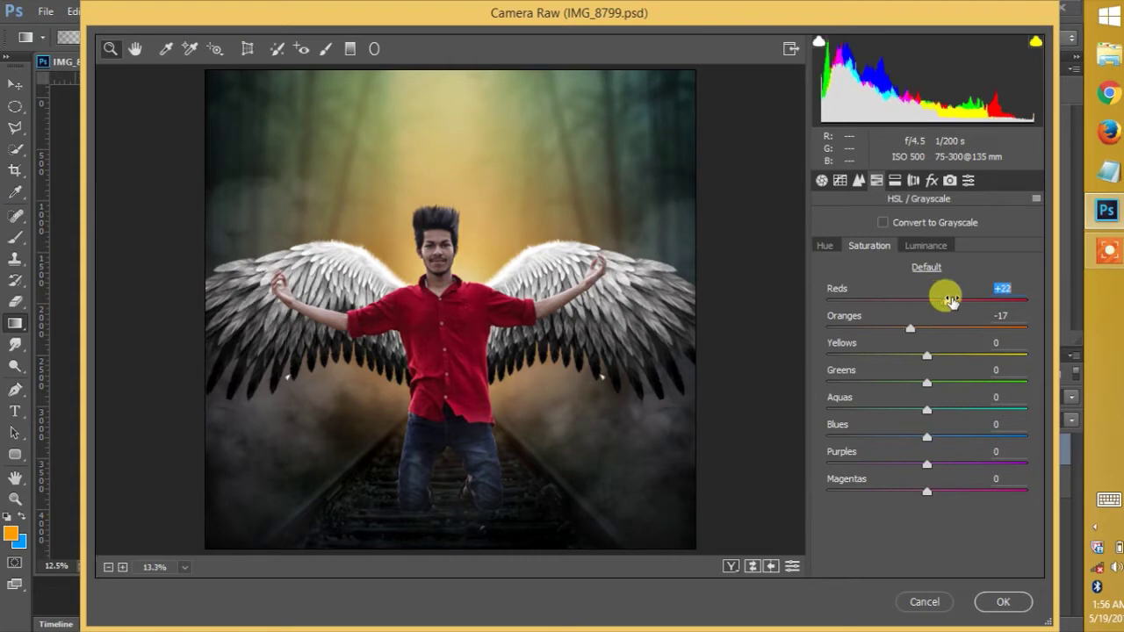
Calibrate Green Primary hue warmer and Blue Primary saturation to -15, then apply Camera Raw
{"action": "left_click", "coordinate": [949, 180]}
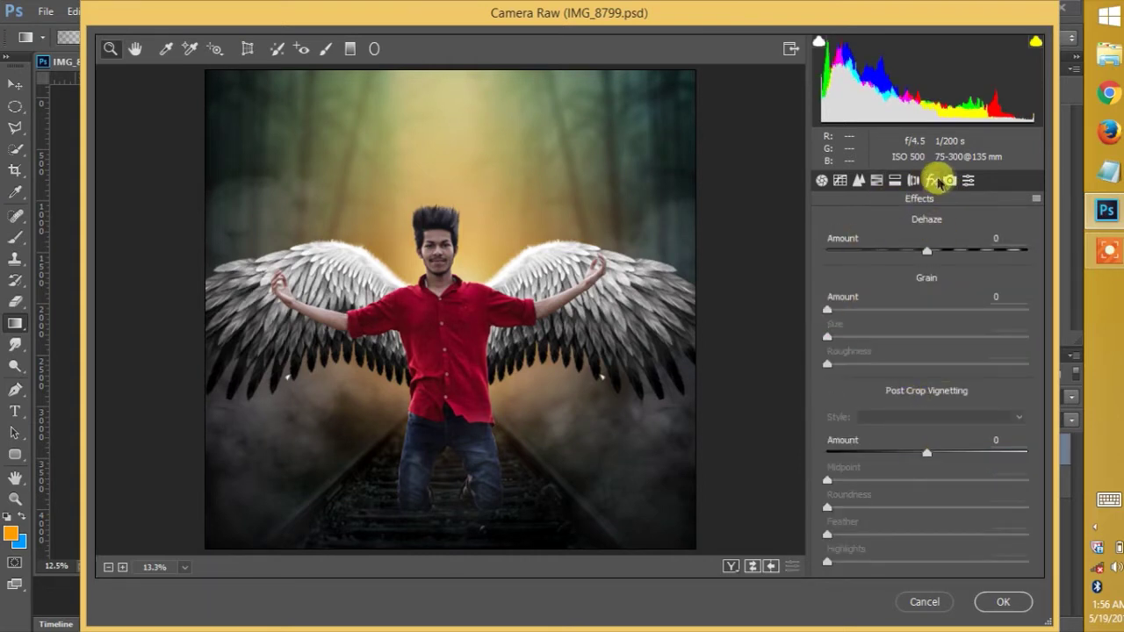
{"action": "left_click", "coordinate": [949, 180]}
{"action": "mouse_move", "coordinate": [927, 412]}
{"action": "left_mouse_down"}
{"action": "mouse_move", "coordinate": [942, 414]}
{"action": "mouse_move", "coordinate": [905, 417]}
{"action": "mouse_move", "coordinate": [936, 425]}
{"action": "left_mouse_up"}
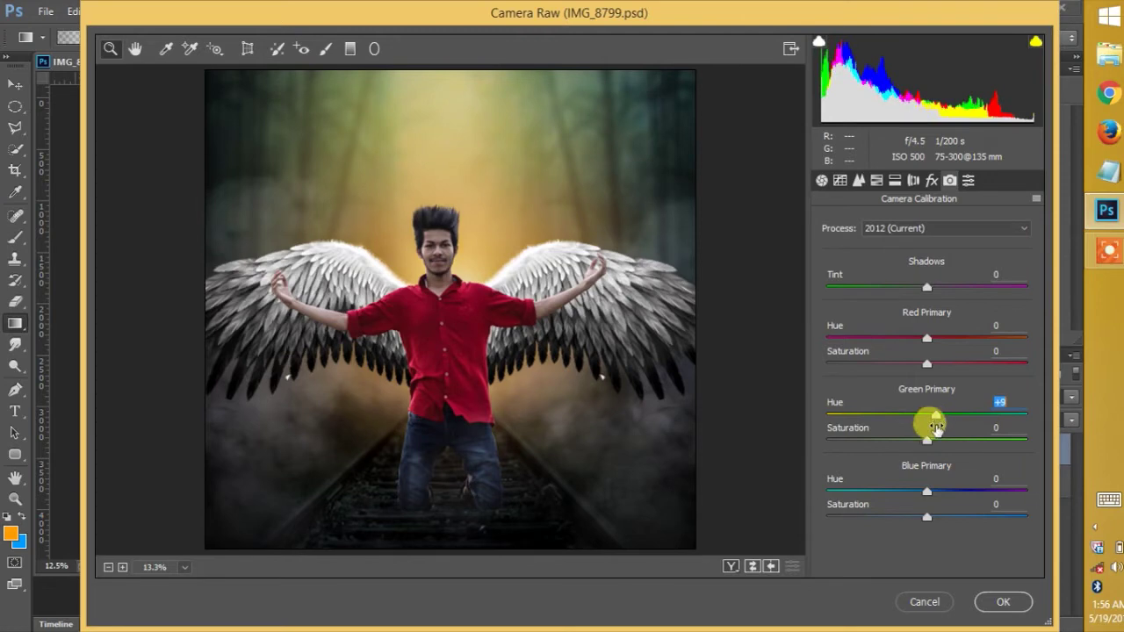
{"action": "left_click_drag", "start_coordinate": [927, 517], "coordinate": [910, 518]}
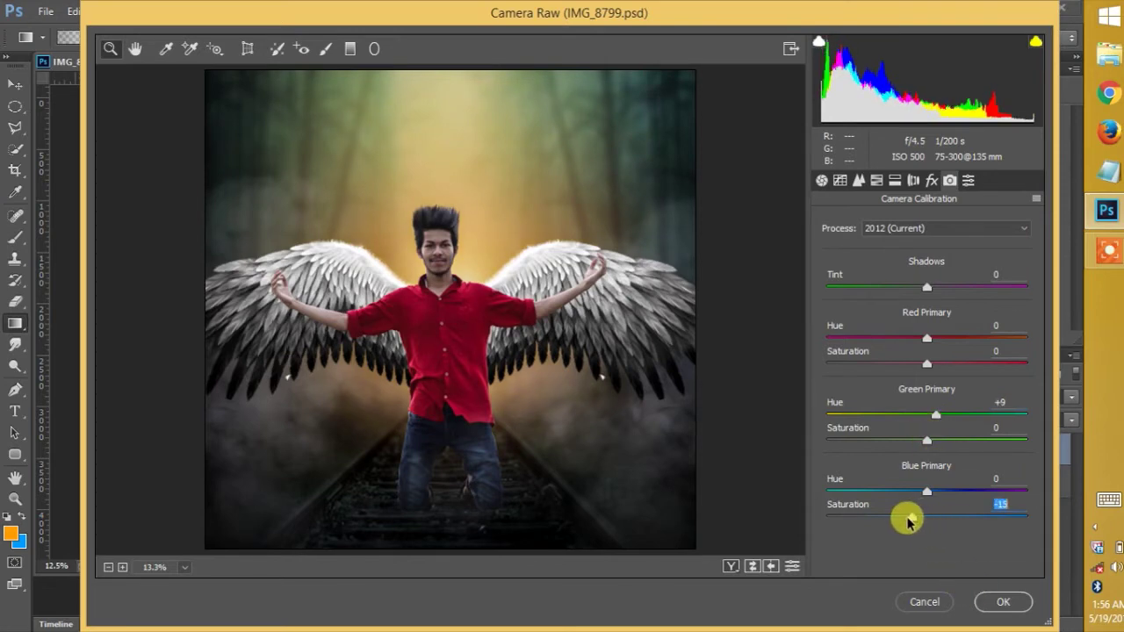
{"action": "left_click", "coordinate": [986, 606]}
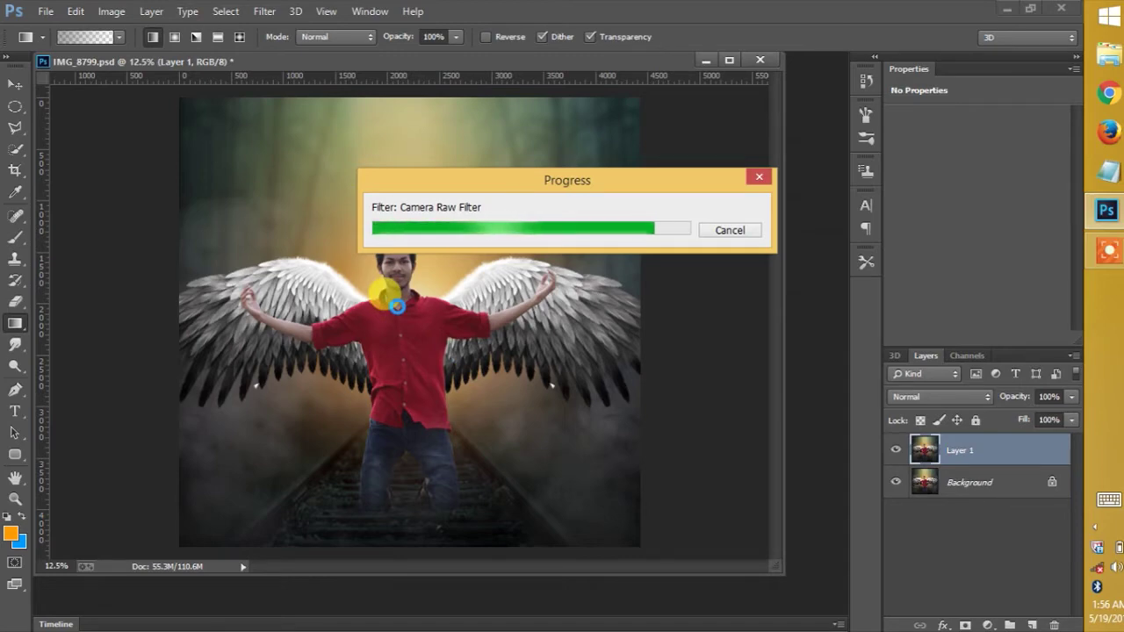
Create a new Soft Light layer filled with neutral grey
{"action": "left_click", "coordinate": [113, 12]}
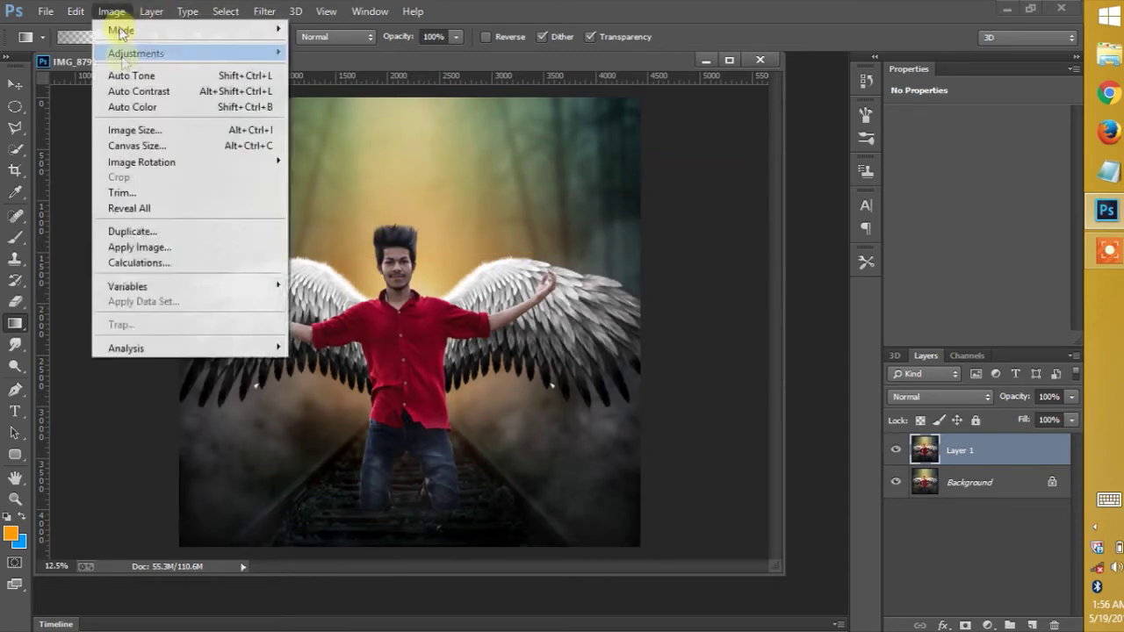
{"action": "left_click", "coordinate": [365, 29]}
{"action": "left_click", "coordinate": [499, 260]}
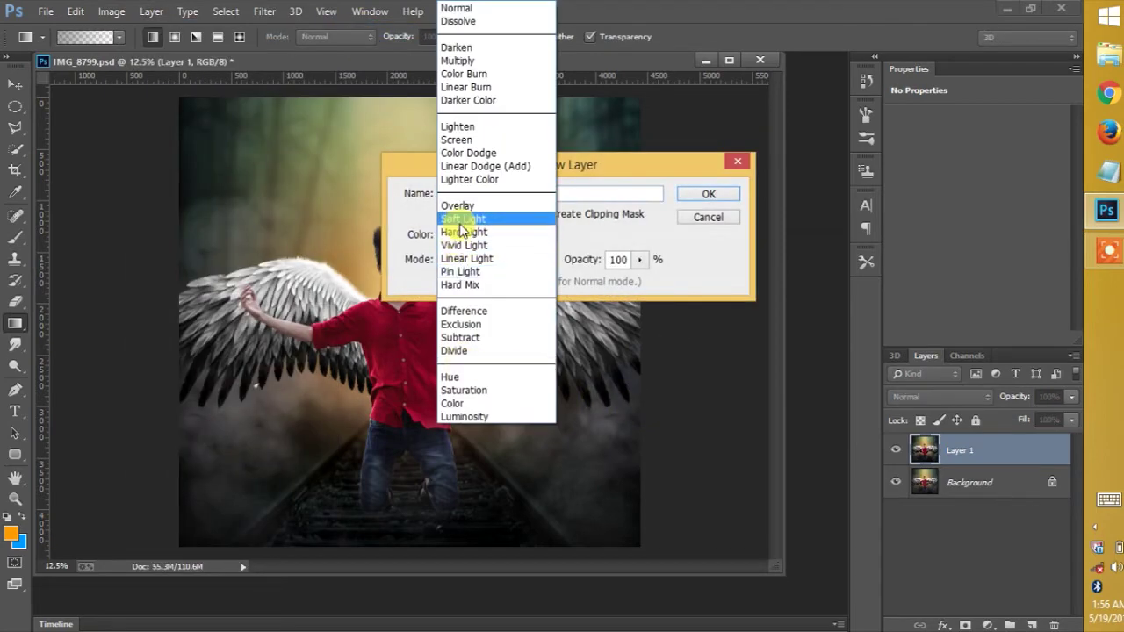
{"action": "left_click", "coordinate": [458, 219]}
{"action": "left_click", "coordinate": [442, 281]}
{"action": "left_click", "coordinate": [702, 195]}
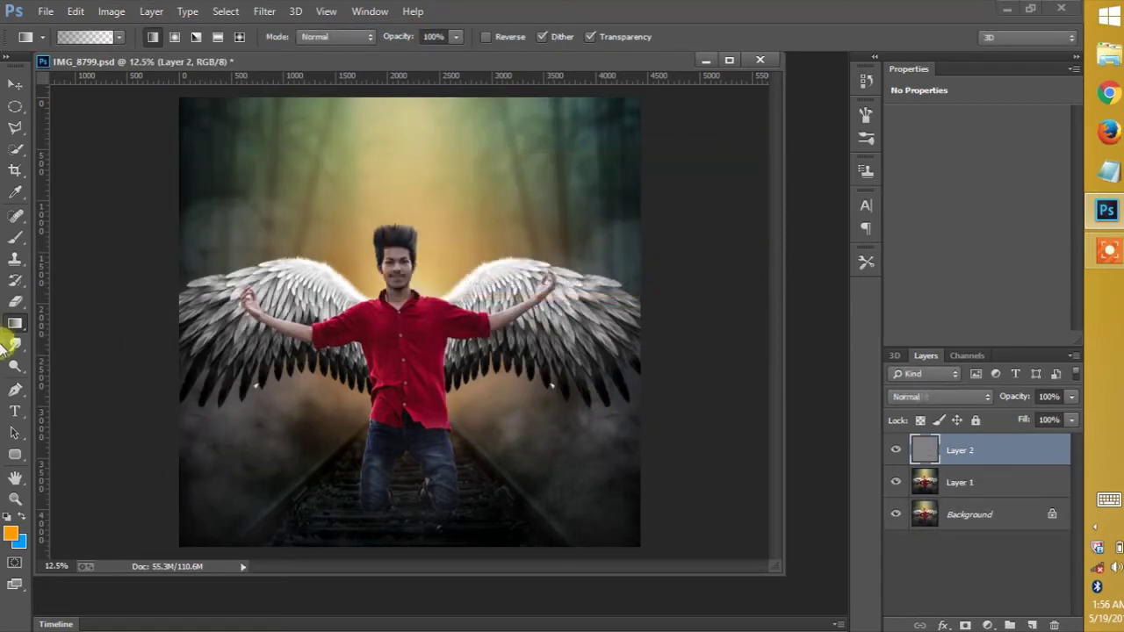
Dodge the face from hair to chin on the Soft Light layer
{"action": "left_click", "coordinate": [15, 365]}
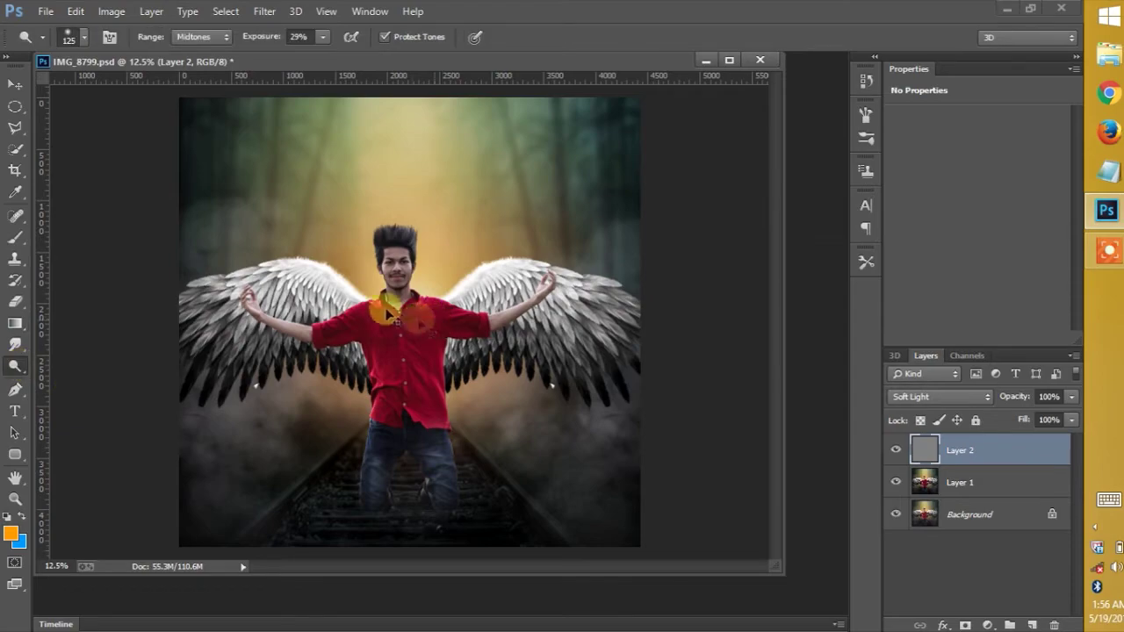
{"action": "scroll", "coordinate": [413, 334], "scroll_direction": "up", "scroll_amount": 3}
{"action": "scroll", "coordinate": [376, 255], "scroll_direction": "up", "scroll_amount": 1}
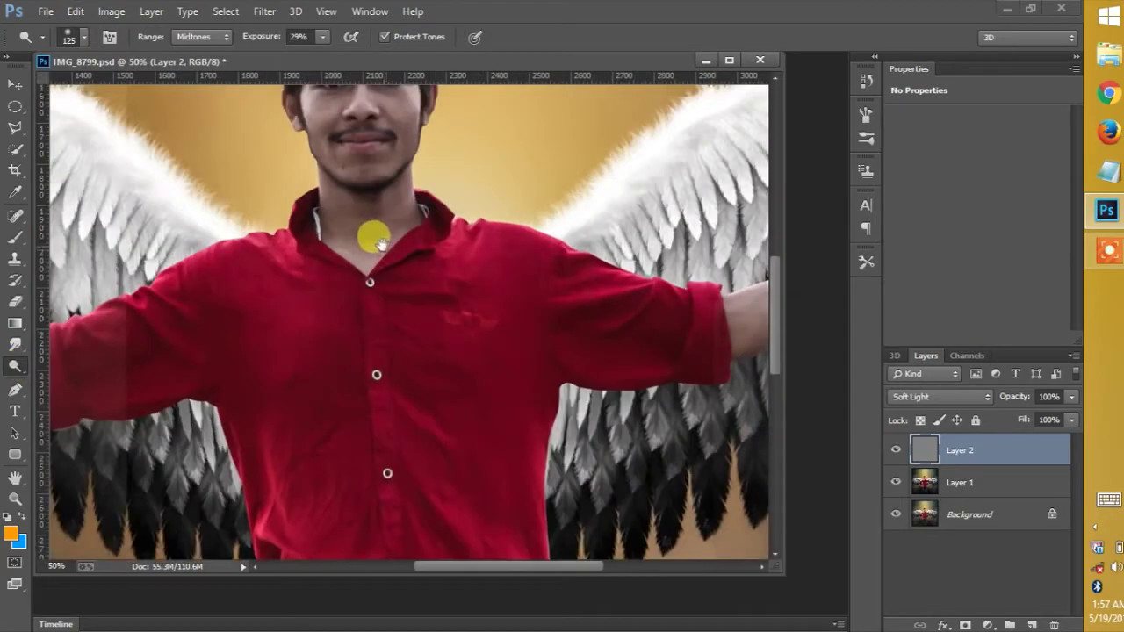
{"action": "scroll", "coordinate": [381, 358], "scroll_direction": "up", "scroll_amount": 3}
{"action": "left_click_drag", "start_coordinate": [398, 391], "coordinate": [400, 400]}
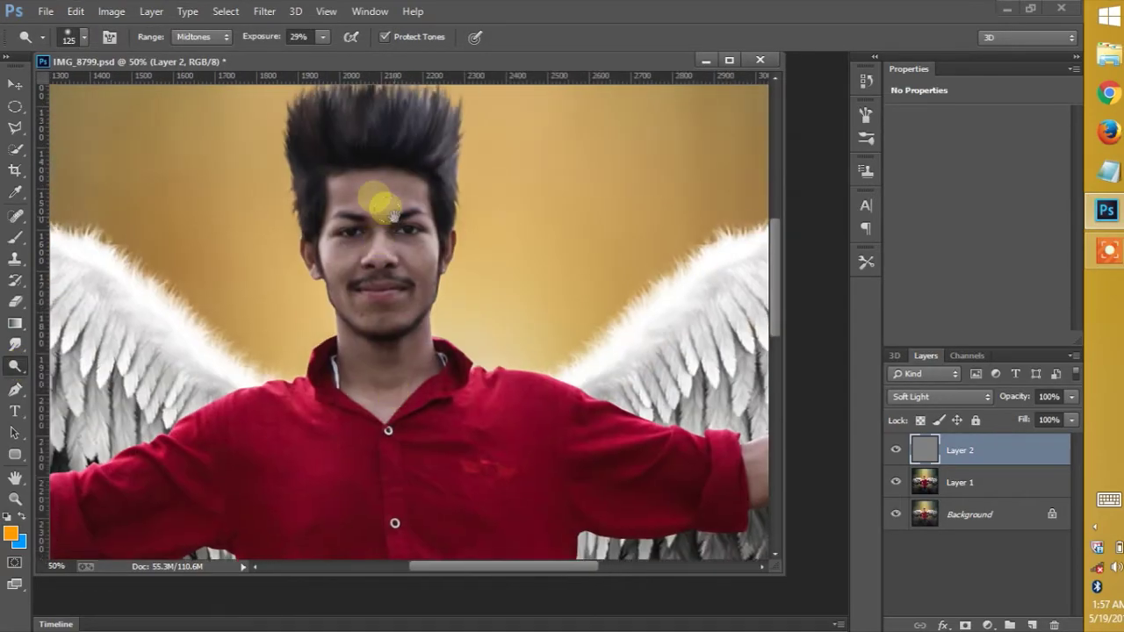
{"action": "left_click_drag", "start_coordinate": [341, 182], "coordinate": [352, 330]}
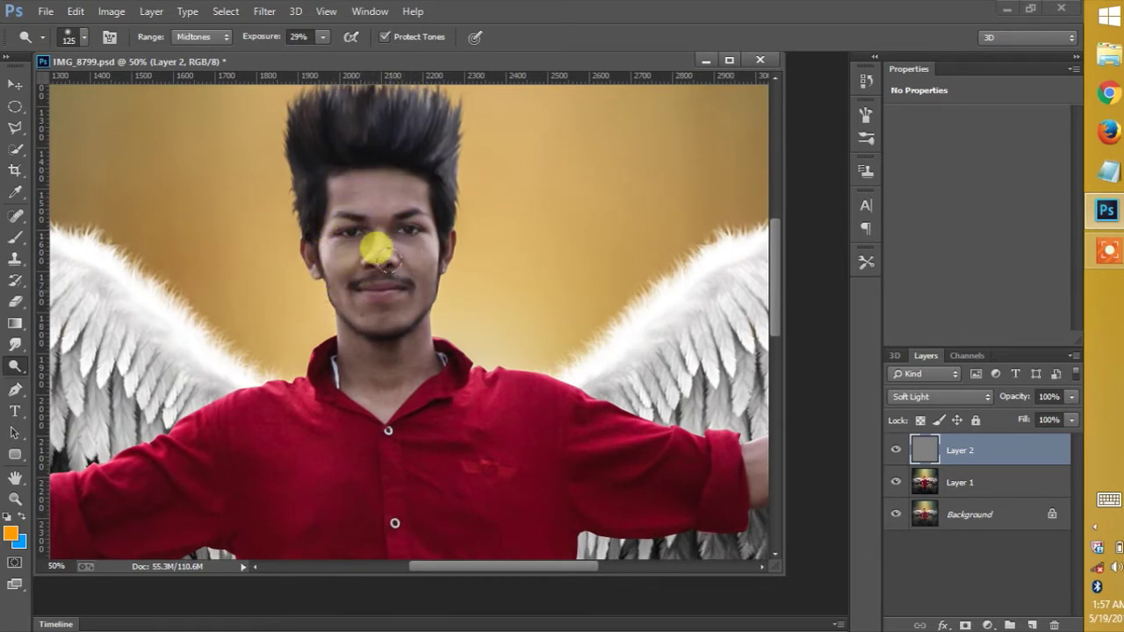
{"action": "scroll", "coordinate": [334, 351], "scroll_direction": "right", "scroll_amount": 5}
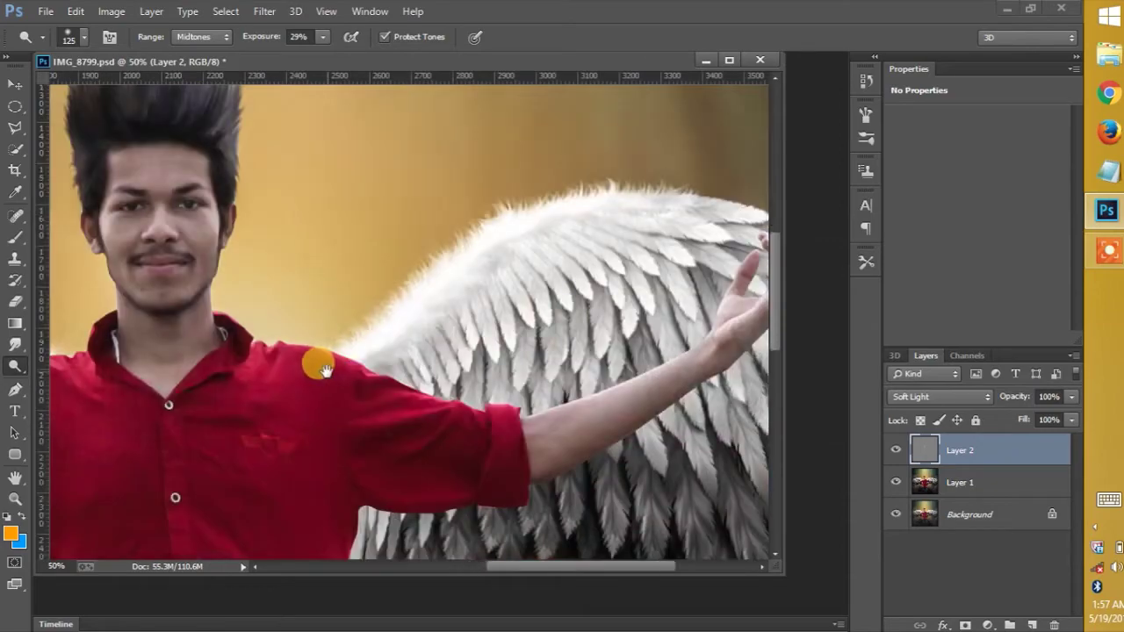
{"action": "scroll", "coordinate": [457, 343], "scroll_direction": "right", "scroll_amount": 3}
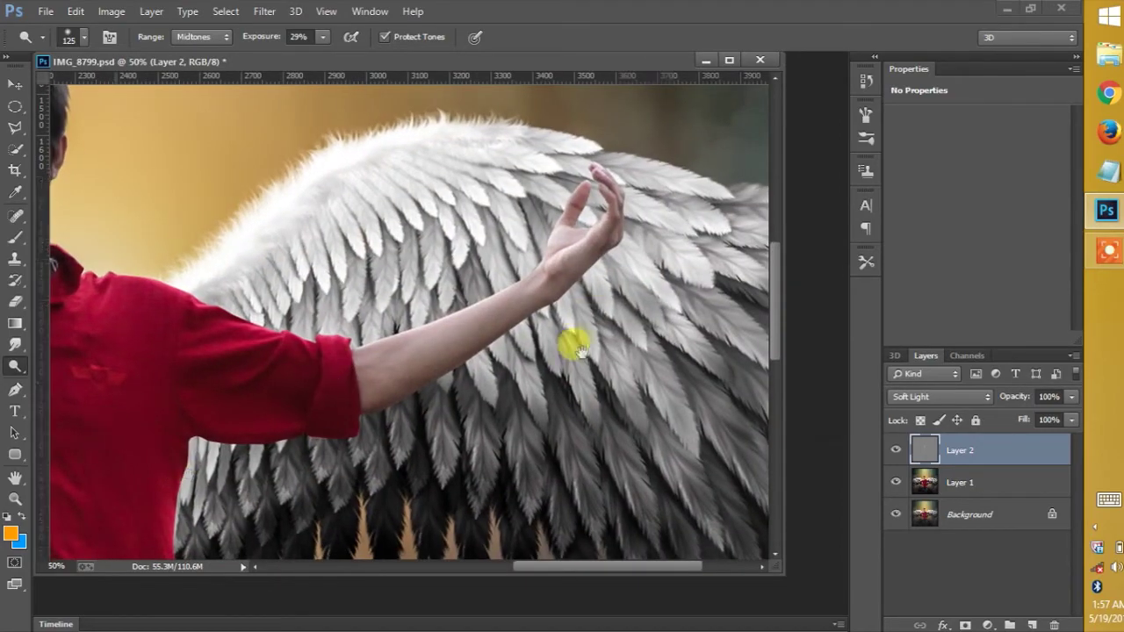
{"action": "scroll", "coordinate": [527, 369], "scroll_direction": "left", "scroll_amount": 5}
{"action": "scroll", "coordinate": [448, 387], "scroll_direction": "left", "scroll_amount": 2}
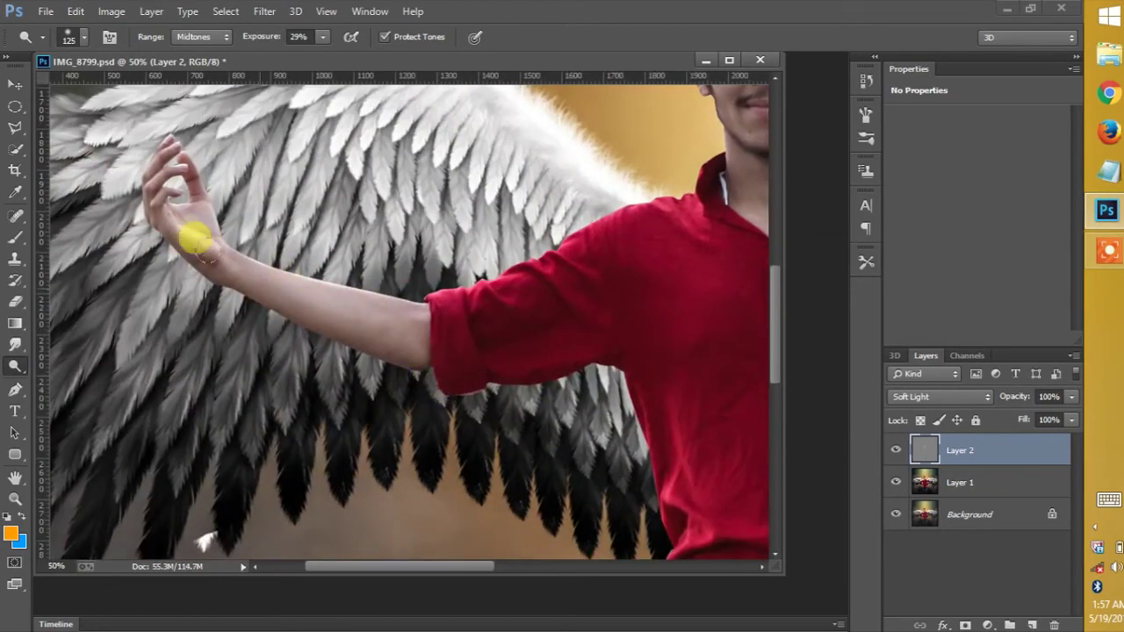
{"action": "key", "text": "ctrl+minus"}
{"action": "key", "text": "ctrl+minus"}
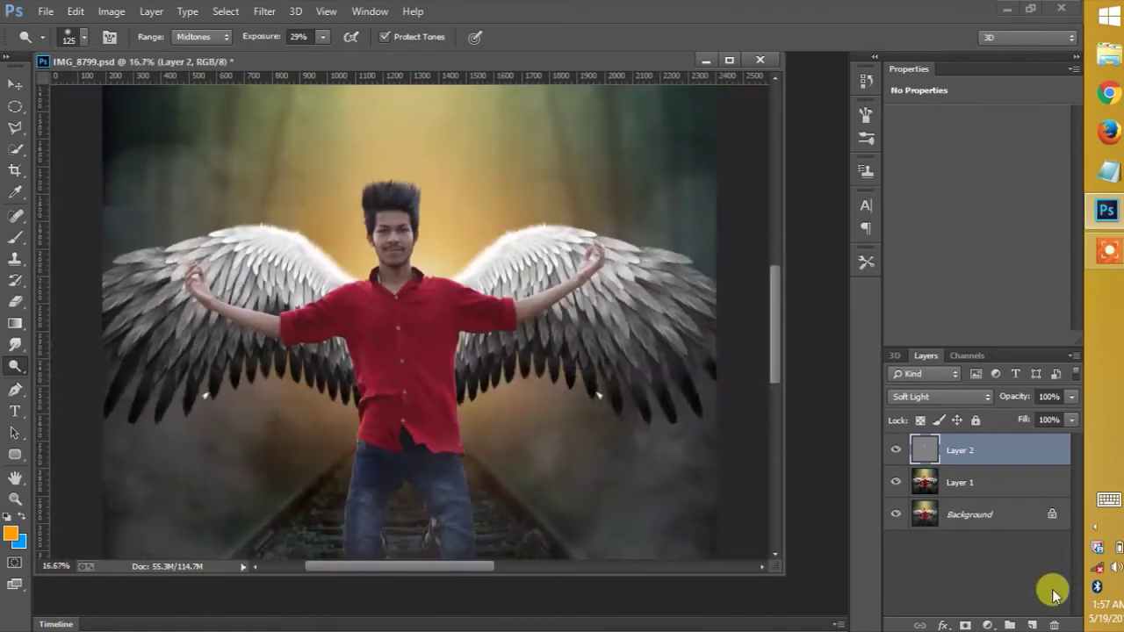
Flatten the image and duplicate it into a new Layer 1
{"action": "left_click", "coordinate": [1075, 356]}
{"action": "left_click", "coordinate": [928, 550]}
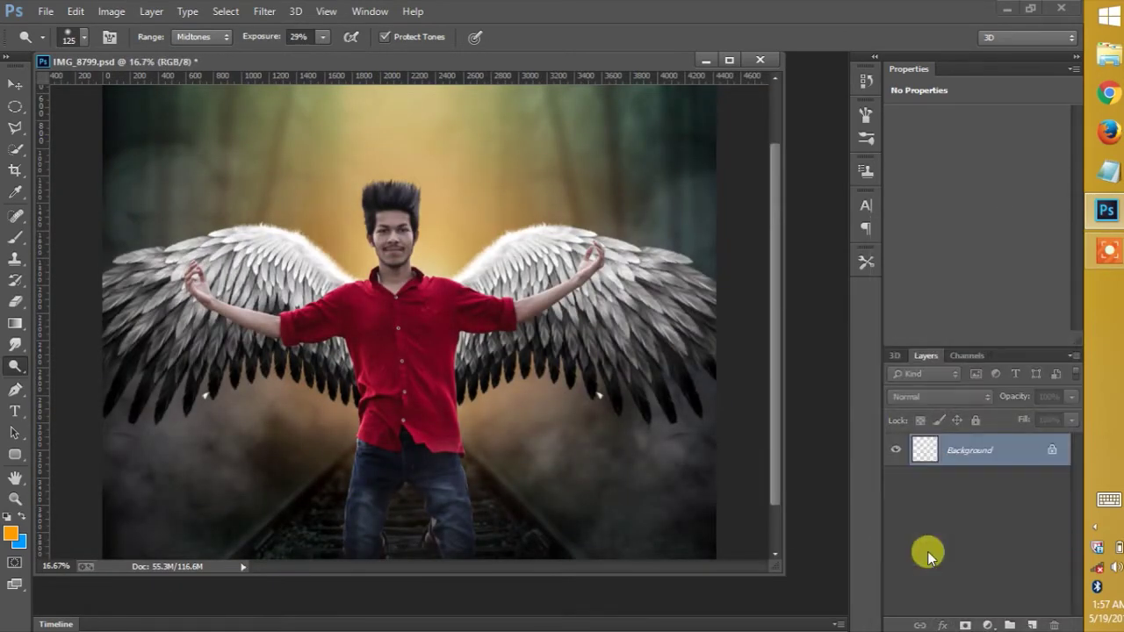
{"action": "key", "text": "ctrl+j"}
{"action": "left_click", "coordinate": [264, 11]}
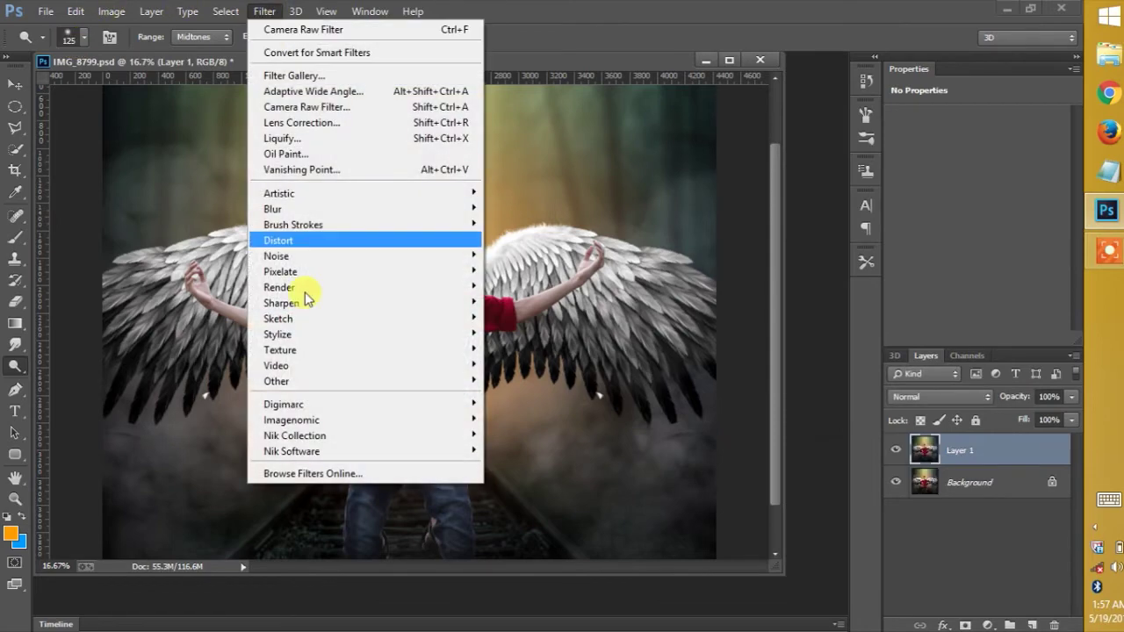
{"action": "mouse_move", "coordinate": [294, 435]}
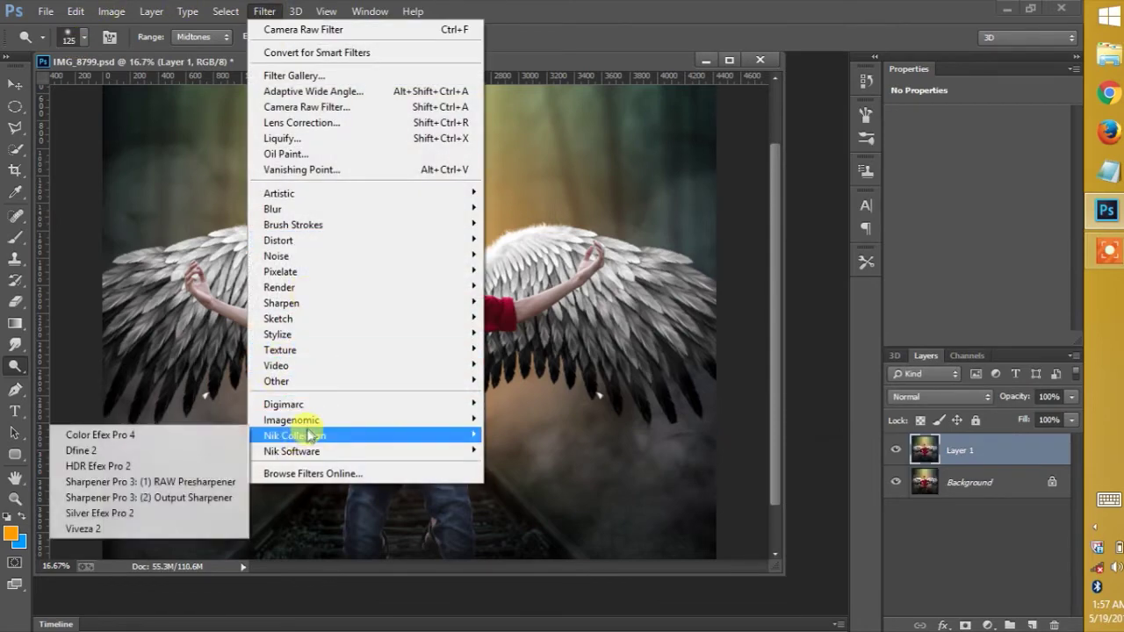
In Color Efex Pro 4, apply Detail Extractor at 21% with saturation 16%, then add Dark Contrasts
{"action": "left_click", "coordinate": [228, 431]}
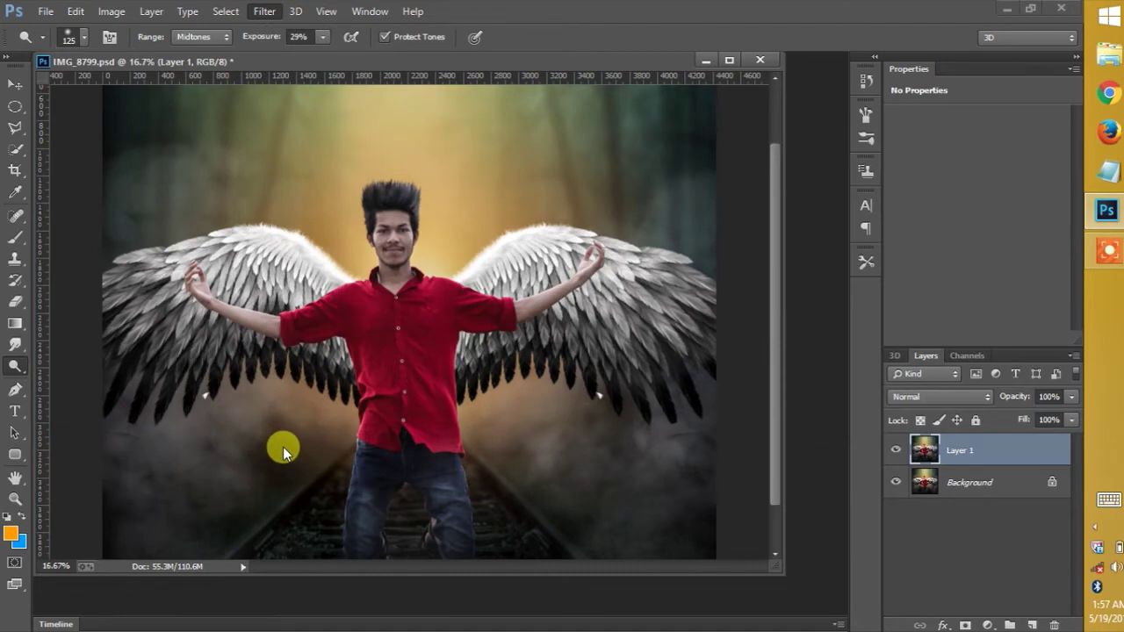
{"action": "left_click", "coordinate": [1110, 252]}
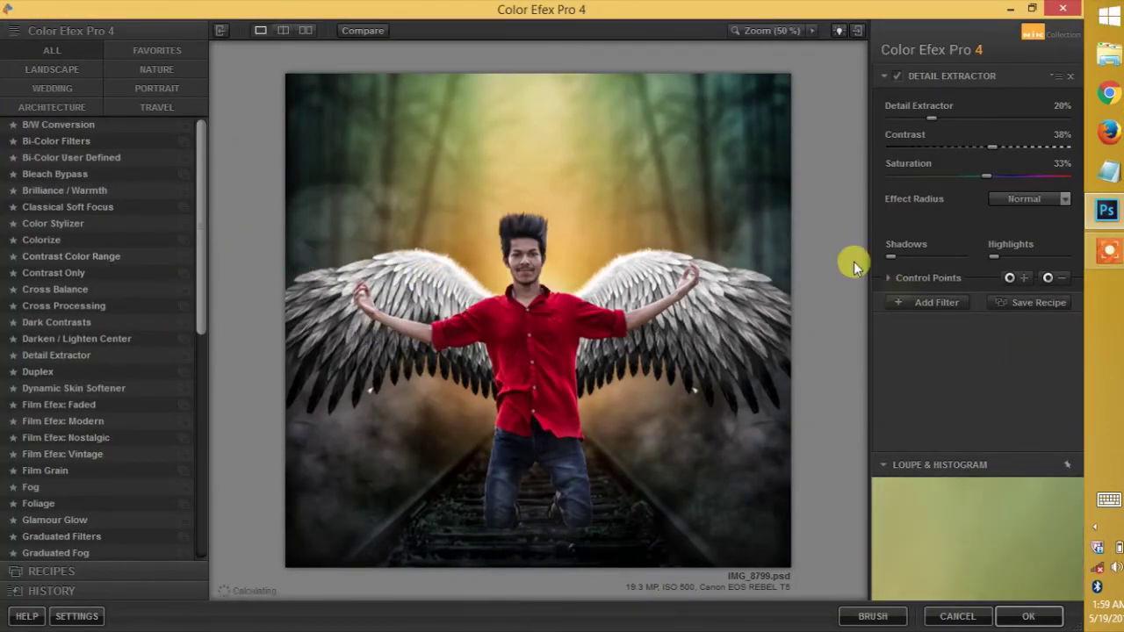
{"action": "left_click", "coordinate": [934, 118]}
{"action": "left_click", "coordinate": [983, 175]}
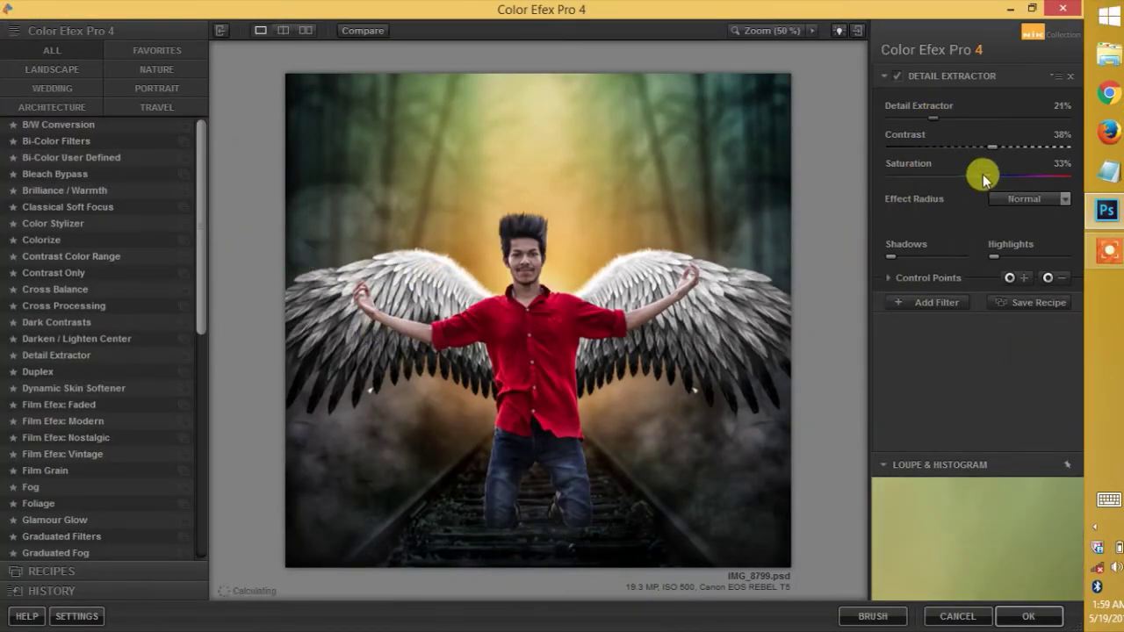
{"action": "left_click", "coordinate": [934, 303]}
{"action": "left_click", "coordinate": [57, 322]}
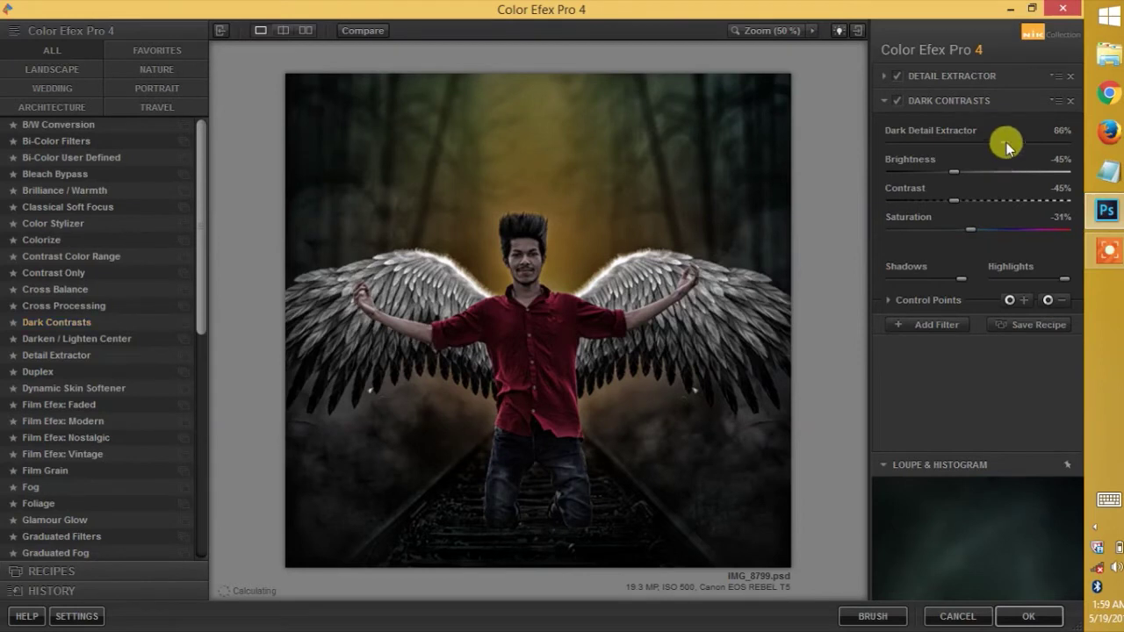
Set Dark Contrasts to 54% and place control points on the face, red shirt and wing
{"action": "left_click_drag", "start_coordinate": [1007, 143], "coordinate": [985, 141]}
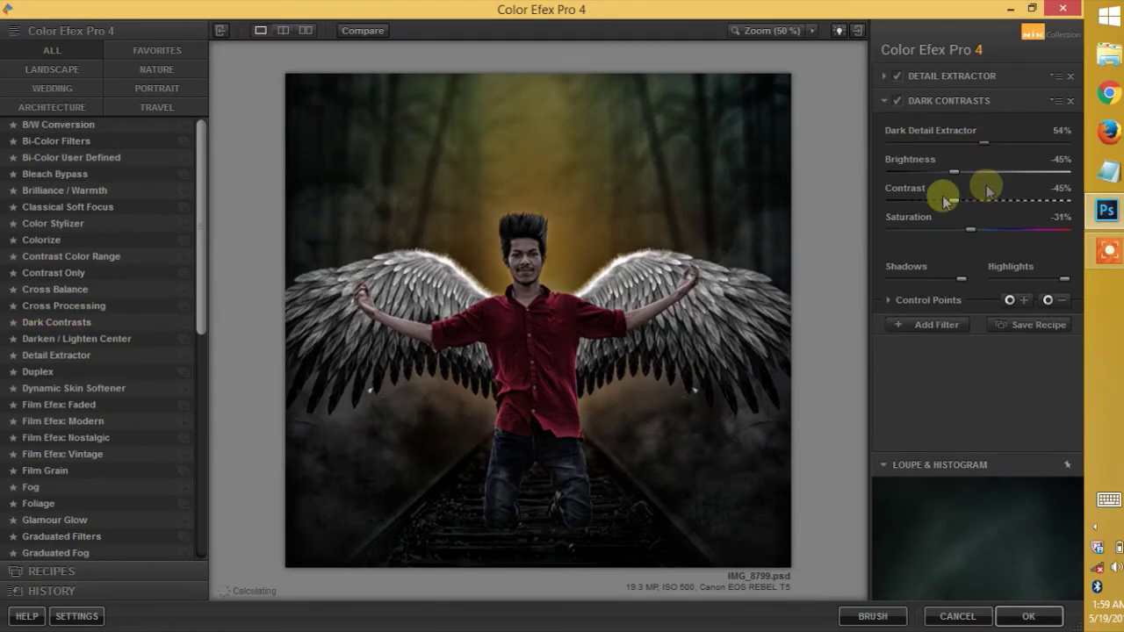
{"action": "left_click", "coordinate": [1048, 299]}
{"action": "left_click", "coordinate": [527, 253]}
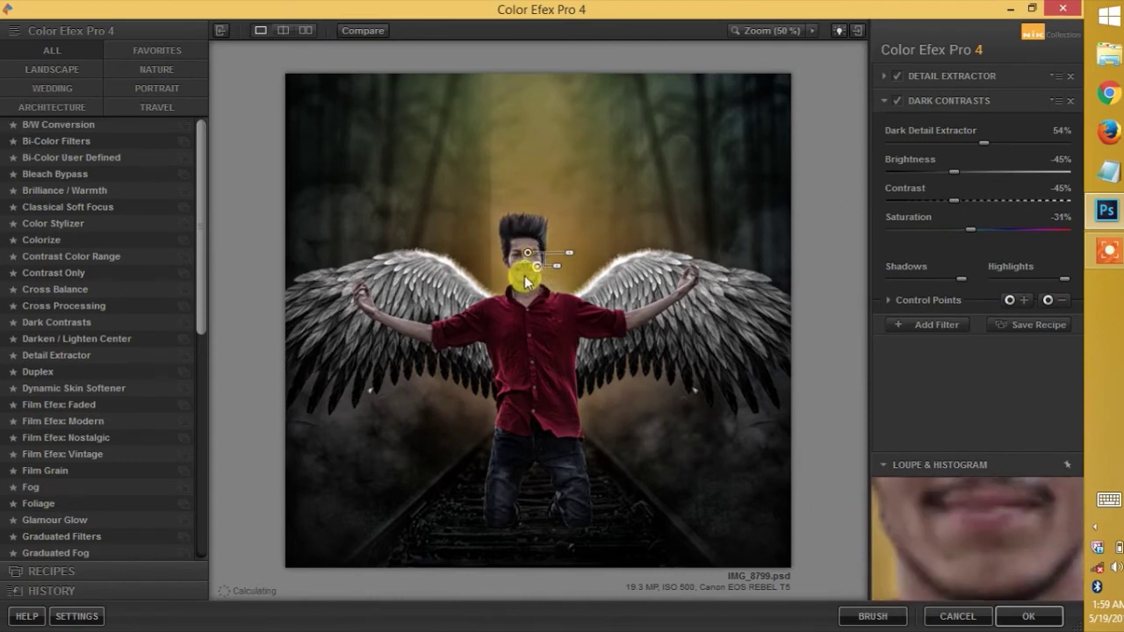
{"action": "left_click", "coordinate": [1048, 299]}
{"action": "left_click", "coordinate": [537, 369]}
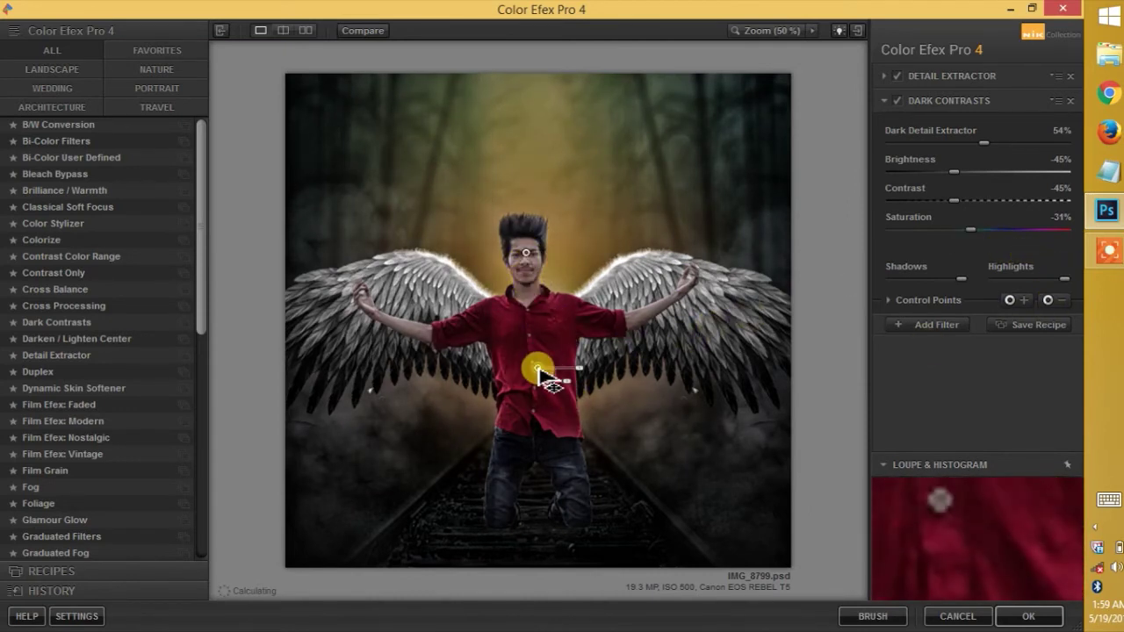
{"action": "left_click", "coordinate": [1010, 299]}
{"action": "left_click", "coordinate": [694, 311]}
Move the wing point to the right arm, add a 14% left-arm point, widen the right one
{"action": "left_click_drag", "start_coordinate": [708, 322], "coordinate": [645, 317]}
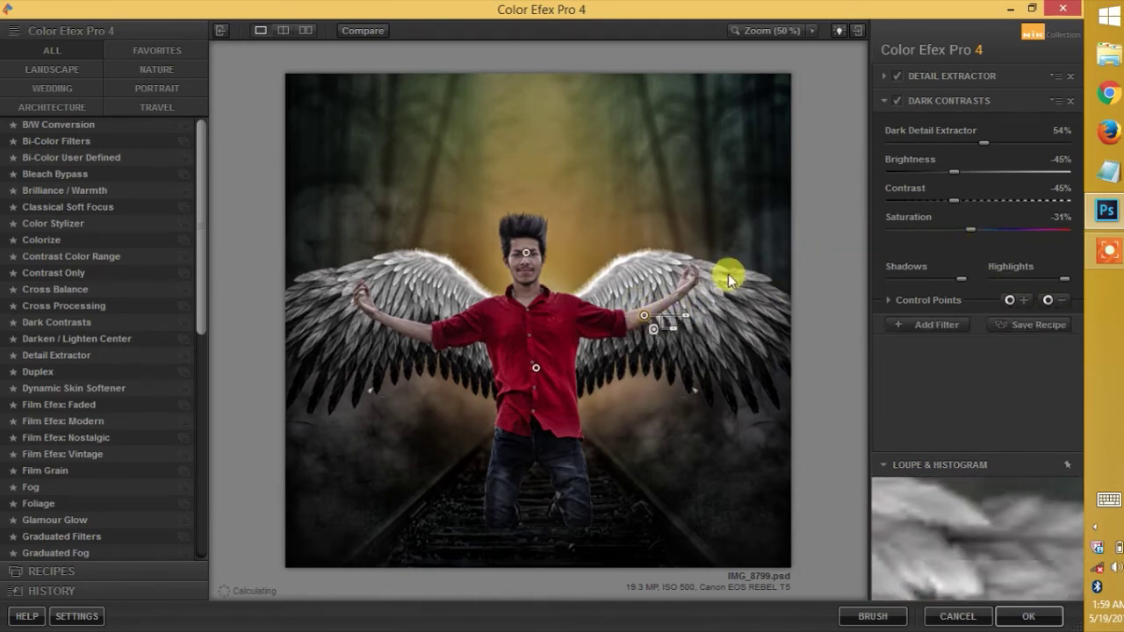
{"action": "left_click", "coordinate": [1054, 300]}
{"action": "left_click", "coordinate": [415, 330]}
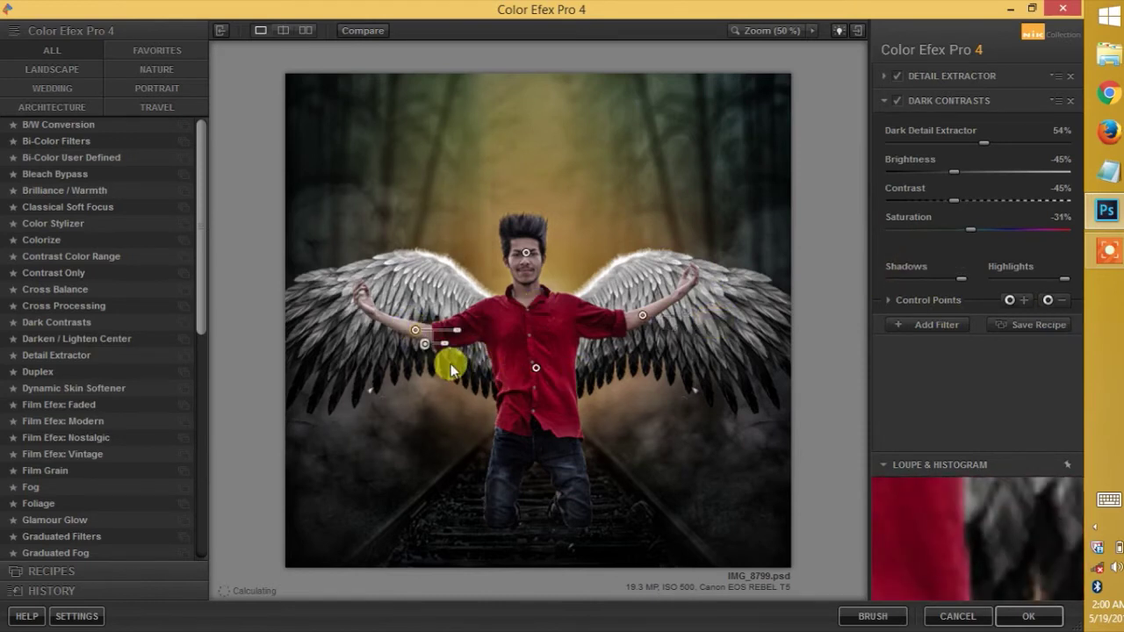
{"action": "left_click_drag", "start_coordinate": [444, 344], "coordinate": [474, 347]}
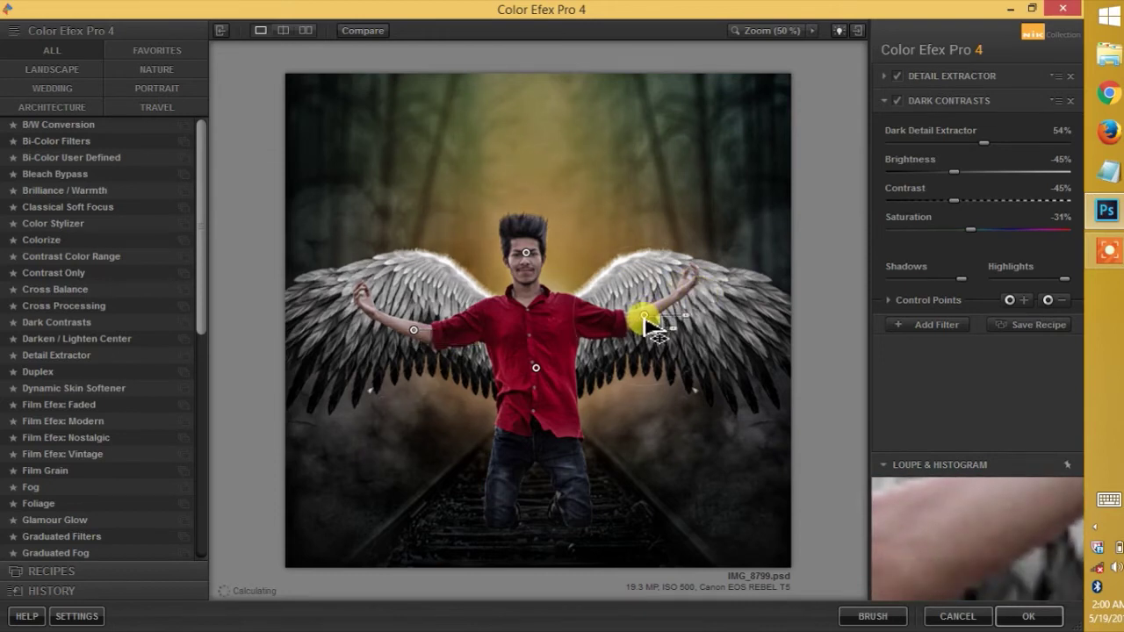
{"action": "left_click_drag", "start_coordinate": [647, 326], "coordinate": [716, 325]}
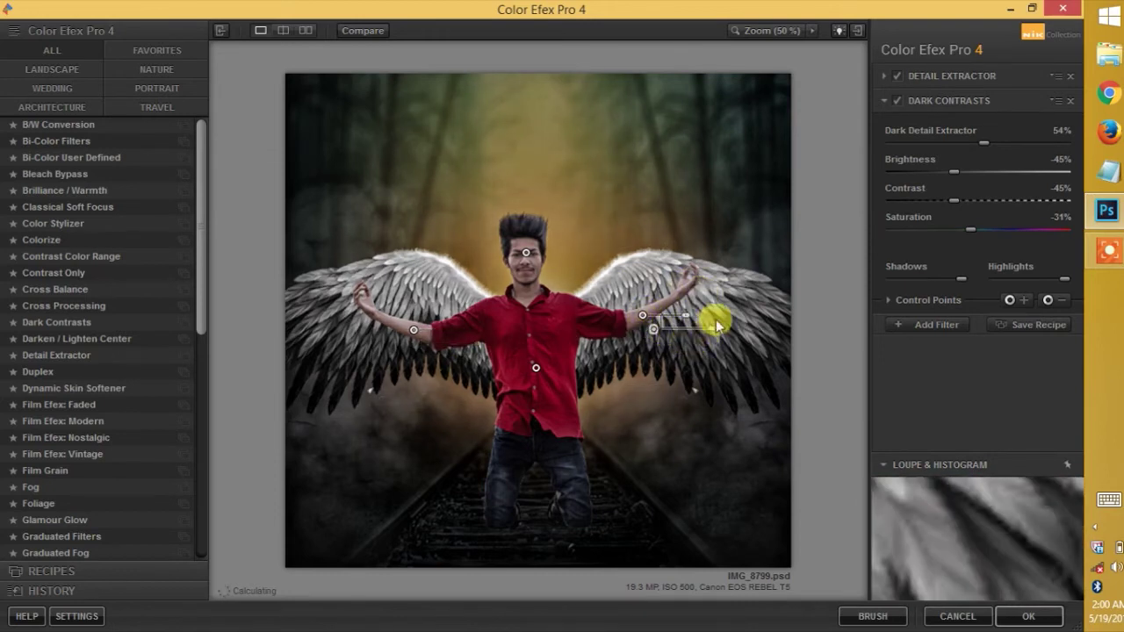
{"action": "left_click", "coordinate": [907, 326]}
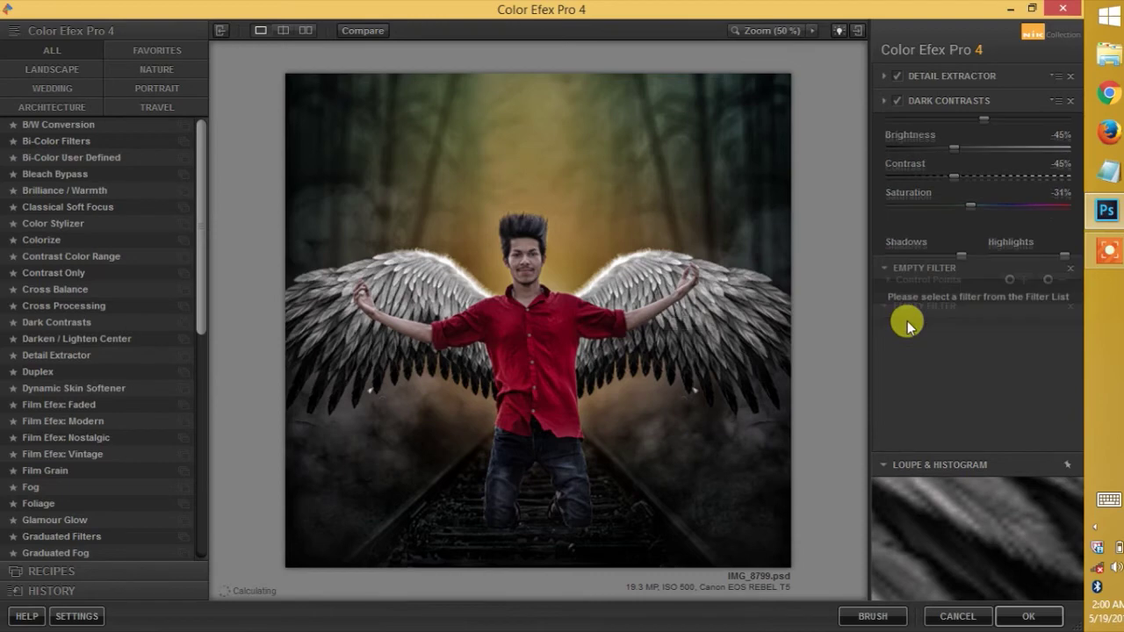
Add Pro Contrast to the filter stack and apply the result back to Photoshop
{"action": "scroll", "coordinate": [62, 439], "scroll_direction": "down", "scroll_amount": 3}
{"action": "scroll", "coordinate": [49, 523], "scroll_direction": "down", "scroll_amount": 3}
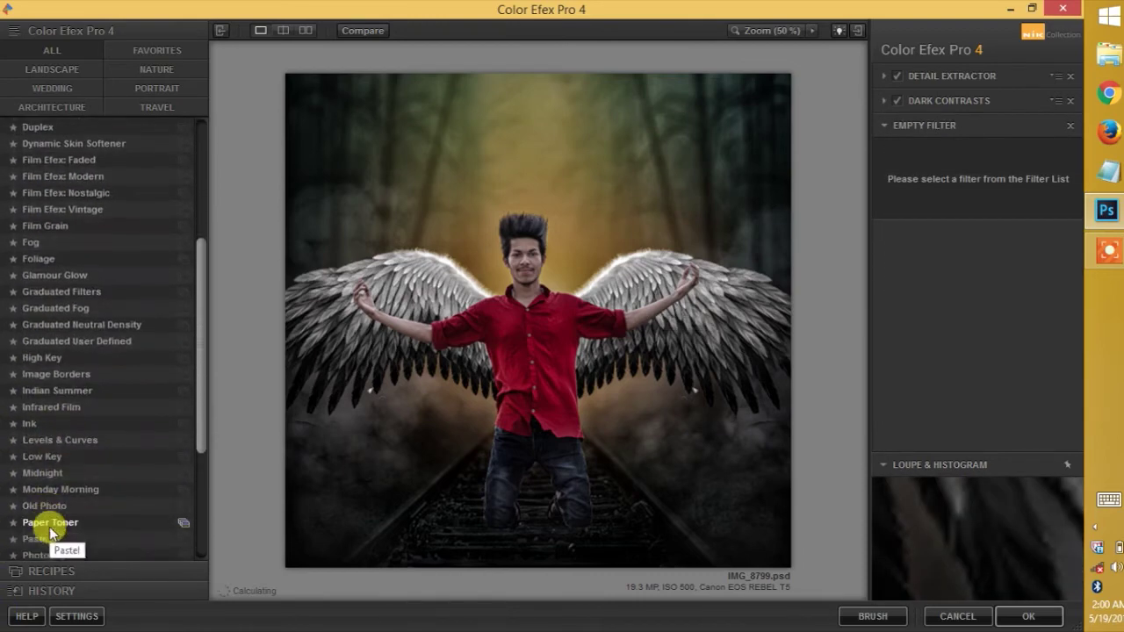
{"action": "scroll", "coordinate": [49, 522], "scroll_direction": "down", "scroll_amount": 1}
{"action": "scroll", "coordinate": [52, 507], "scroll_direction": "down", "scroll_amount": 1}
{"action": "scroll", "coordinate": [63, 483], "scroll_direction": "down", "scroll_amount": 1}
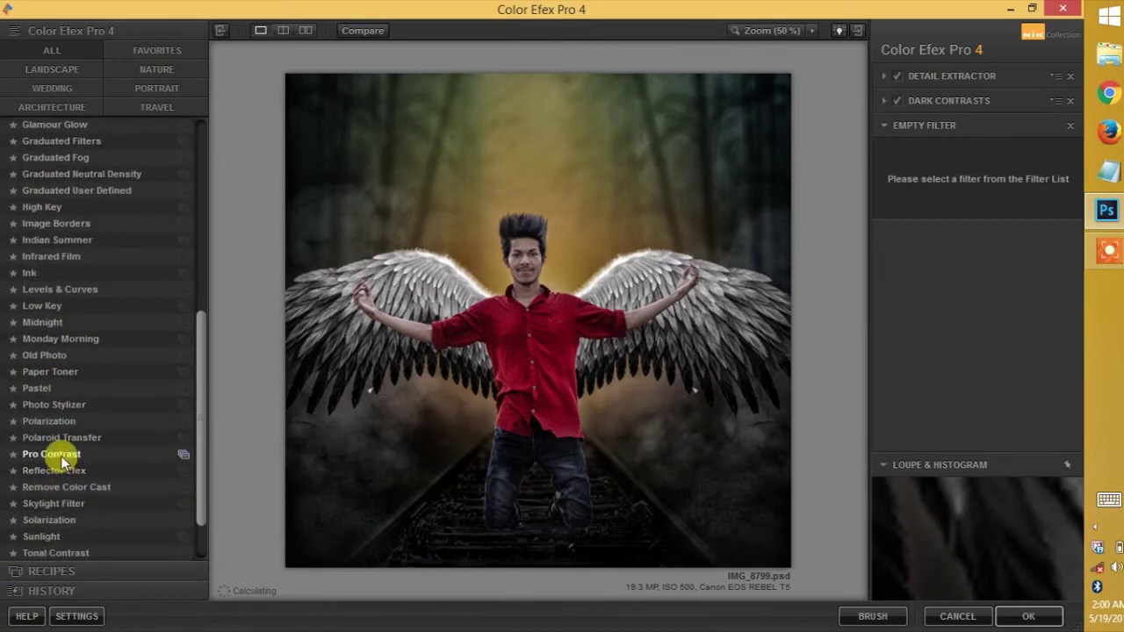
{"action": "left_click", "coordinate": [61, 456]}
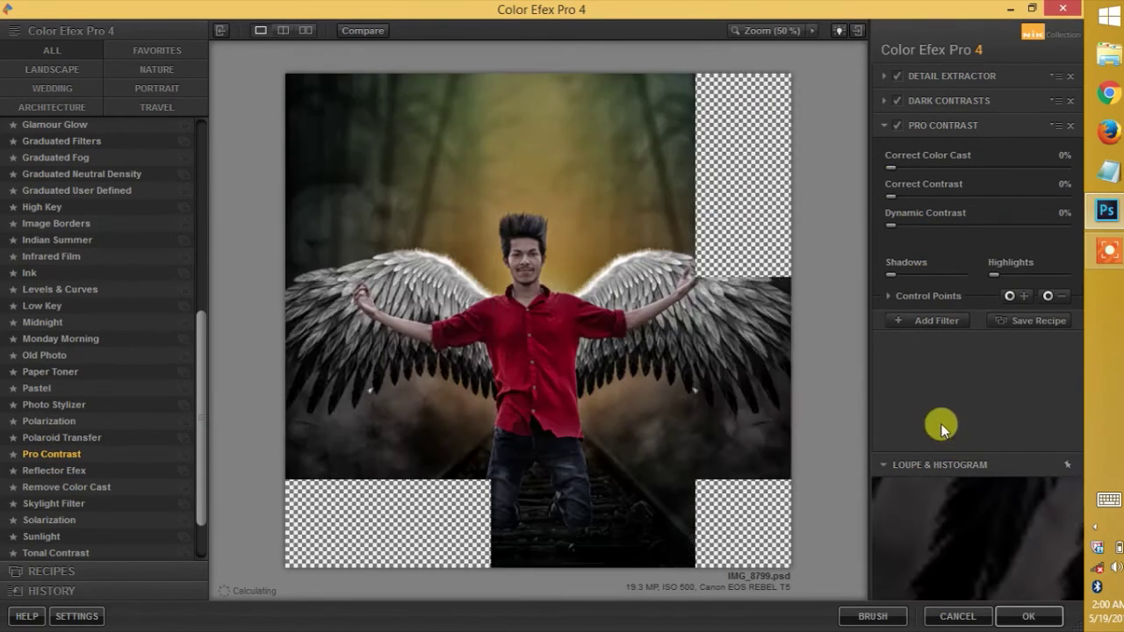
{"action": "left_click", "coordinate": [1035, 616]}
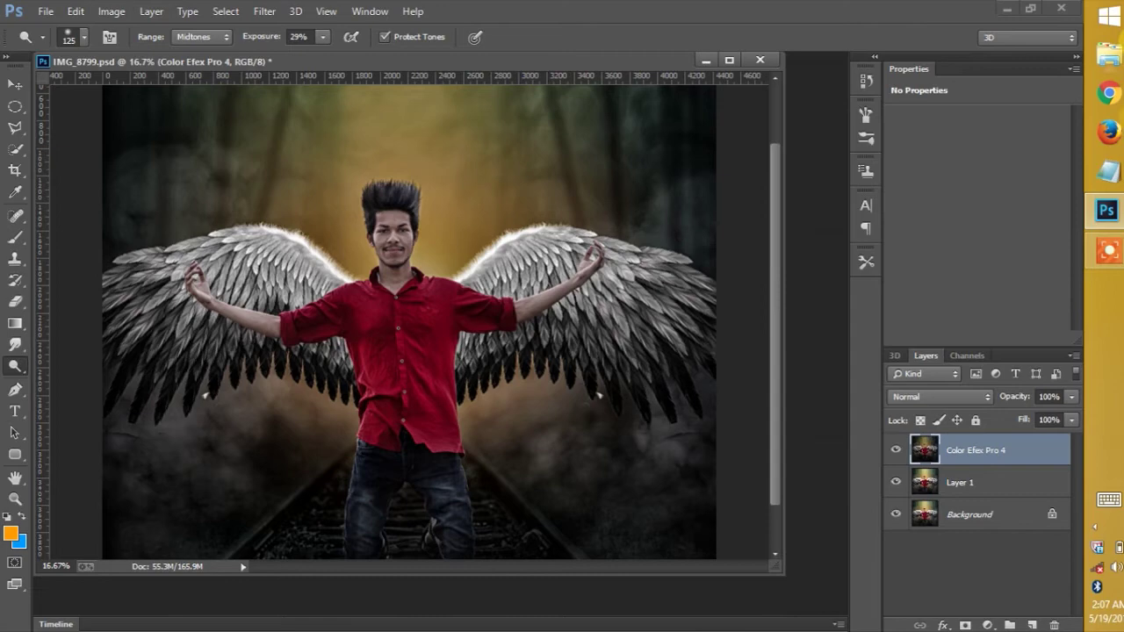
Add a Selective Color layer setting Reds to Cyan +6, Yellow +20, Black +3
{"action": "left_click", "coordinate": [987, 625]}
{"action": "left_click", "coordinate": [966, 610]}
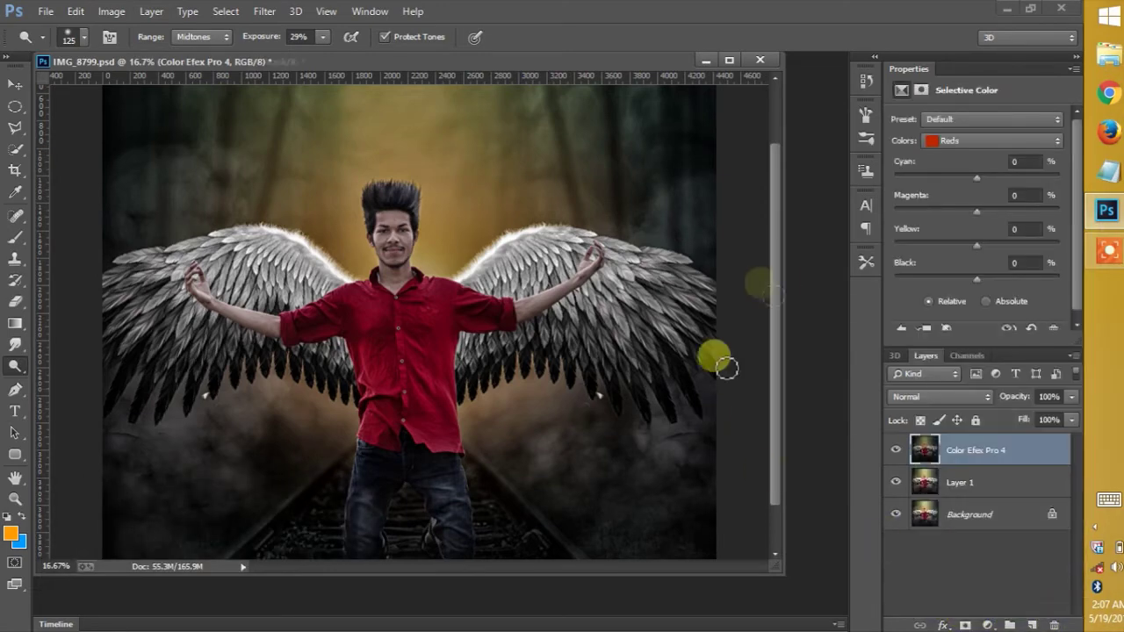
{"action": "mouse_move", "coordinate": [971, 181]}
{"action": "left_mouse_down"}
{"action": "mouse_move", "coordinate": [937, 176]}
{"action": "mouse_move", "coordinate": [1042, 176]}
{"action": "mouse_move", "coordinate": [888, 180]}
{"action": "mouse_move", "coordinate": [973, 185]}
{"action": "left_mouse_up"}
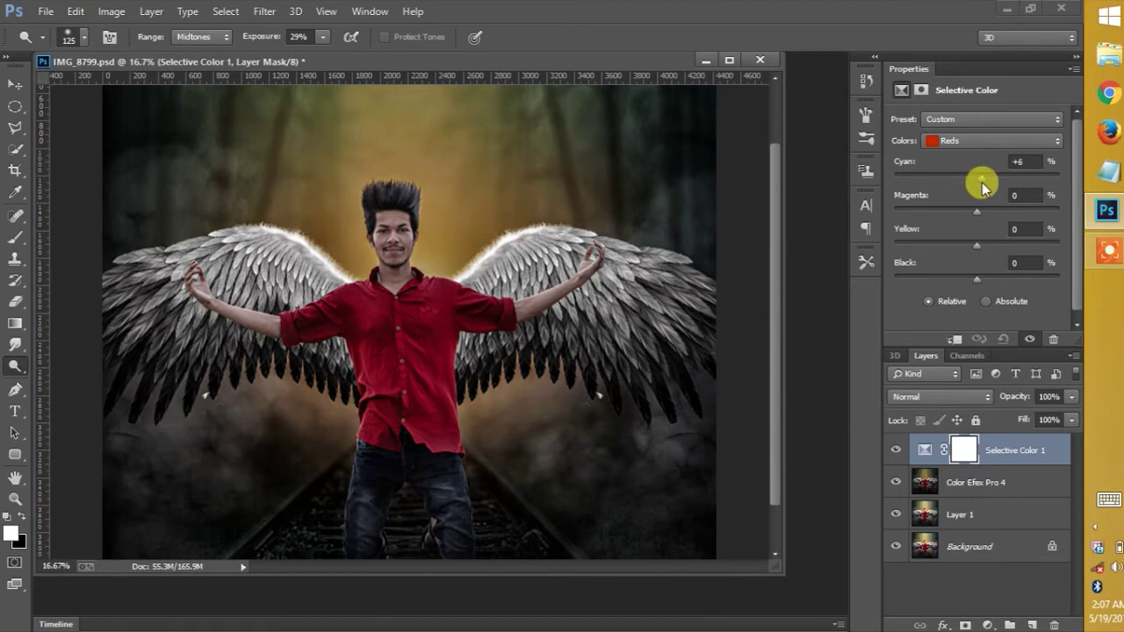
{"action": "mouse_move", "coordinate": [976, 245]}
{"action": "left_mouse_down"}
{"action": "mouse_move", "coordinate": [957, 248]}
{"action": "mouse_move", "coordinate": [986, 244]}
{"action": "left_mouse_up"}
{"action": "mouse_move", "coordinate": [976, 279]}
{"action": "left_mouse_down"}
{"action": "mouse_move", "coordinate": [960, 281]}
{"action": "mouse_move", "coordinate": [981, 280]}
{"action": "left_mouse_up"}
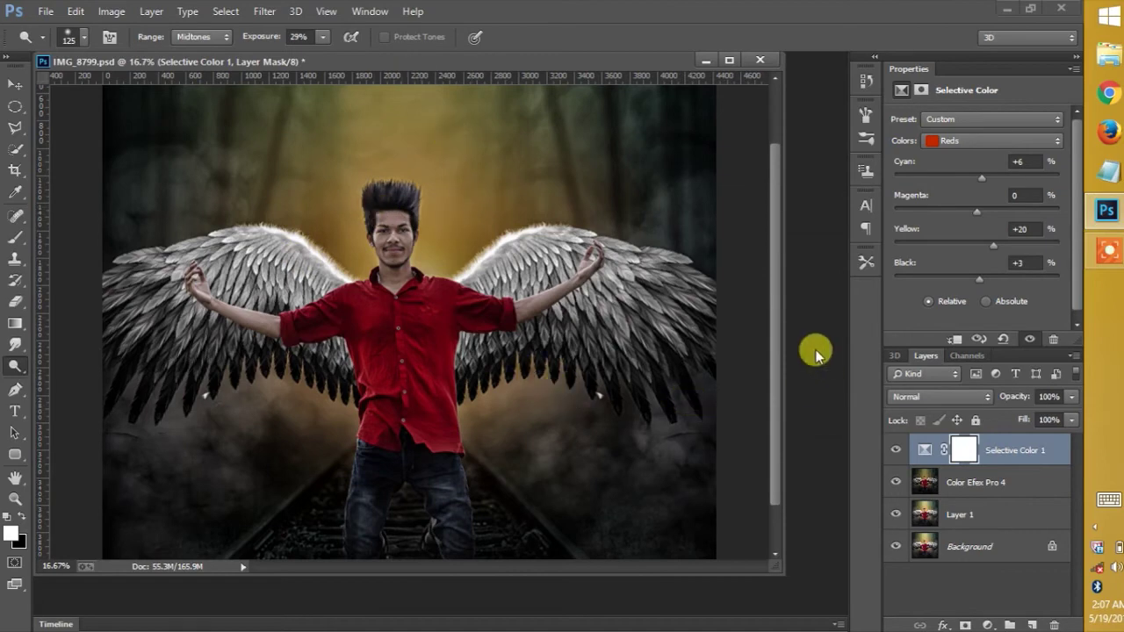
Toggle the Color Efex Pro 4 layer to compare, zoom out, and open the adjustment layer list
{"action": "left_click", "coordinate": [896, 482]}
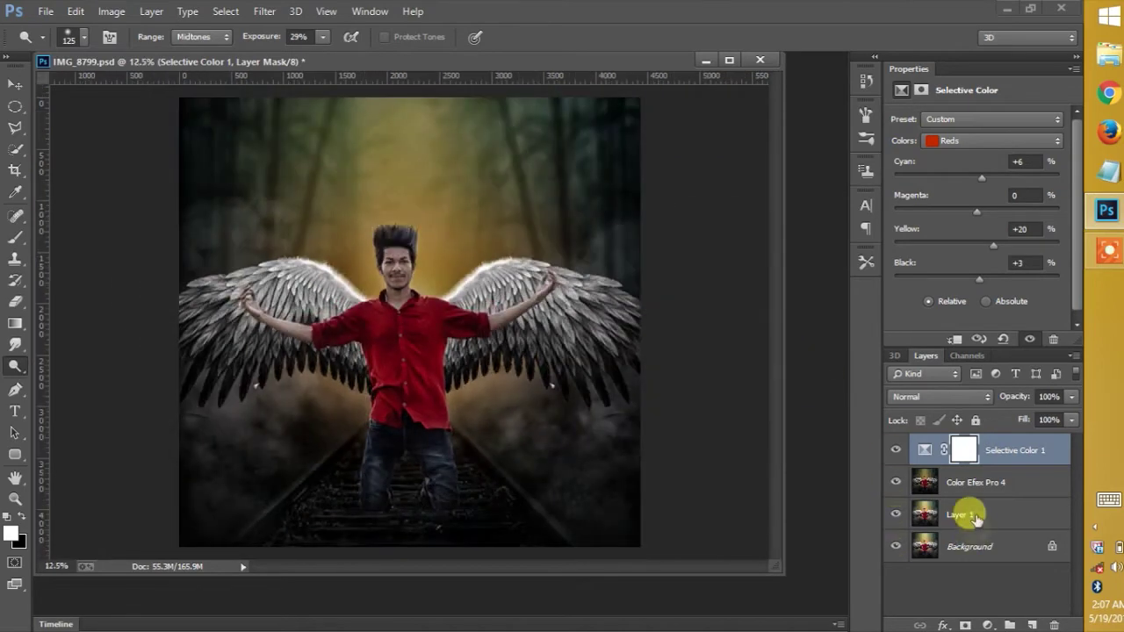
{"action": "key", "text": "ctrl+minus"}
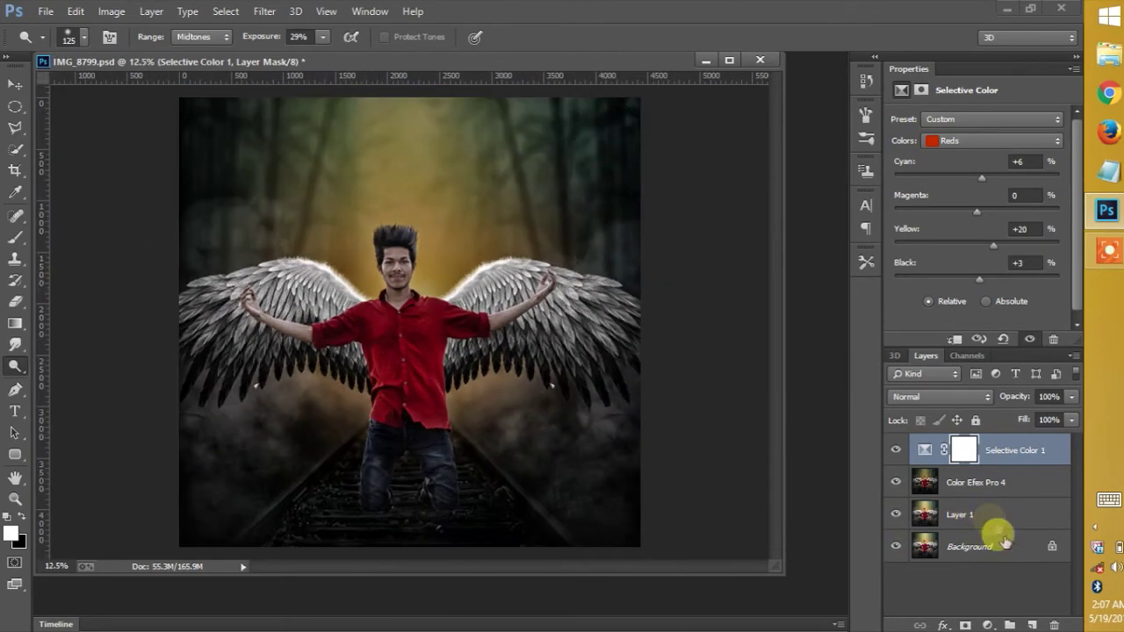
{"action": "left_click", "coordinate": [988, 625]}
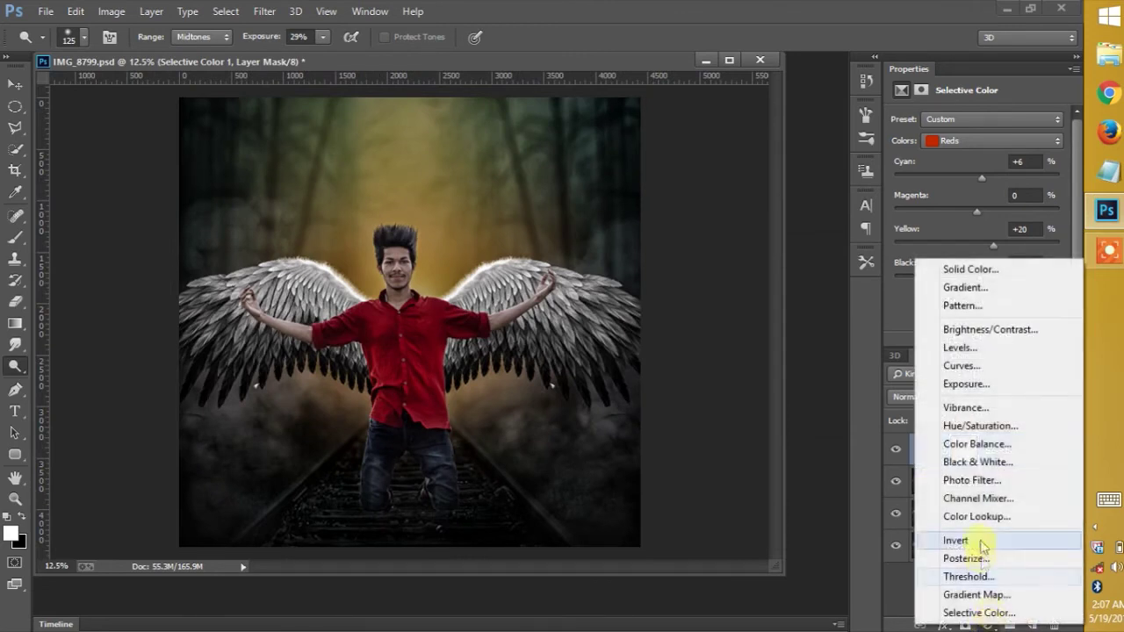
Add a Color Balance layer with midtones set to -1, +3, +8
{"action": "left_click", "coordinate": [951, 445]}
{"action": "mouse_move", "coordinate": [958, 161]}
{"action": "left_mouse_down"}
{"action": "mouse_move", "coordinate": [936, 165]}
{"action": "mouse_move", "coordinate": [946, 164]}
{"action": "left_mouse_up"}
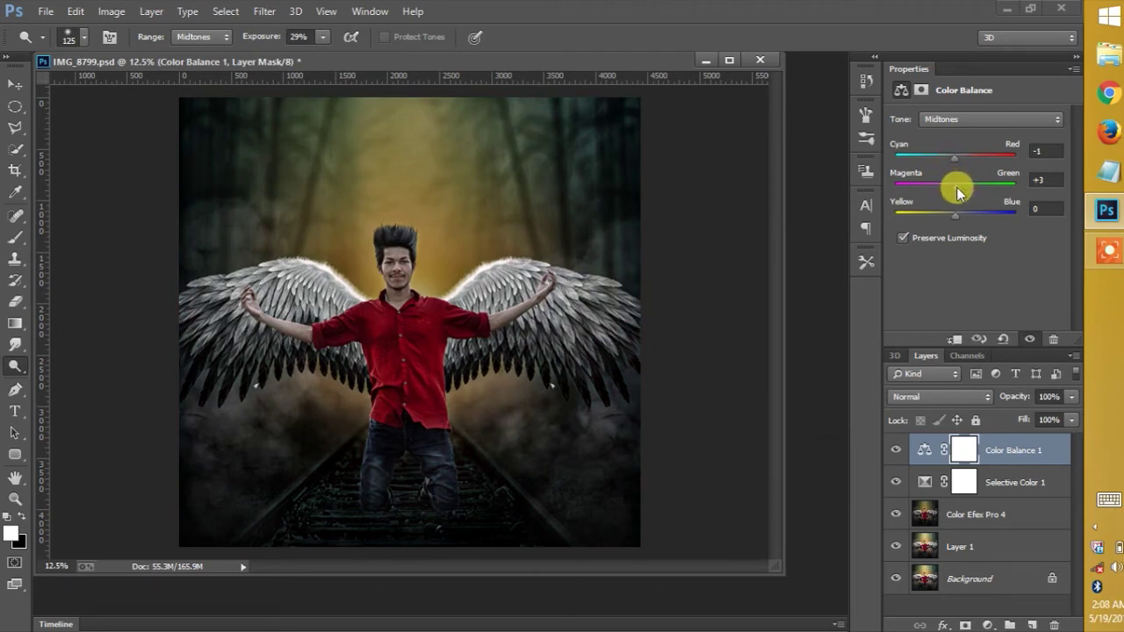
{"action": "left_click_drag", "start_coordinate": [954, 215], "coordinate": [953, 217]}
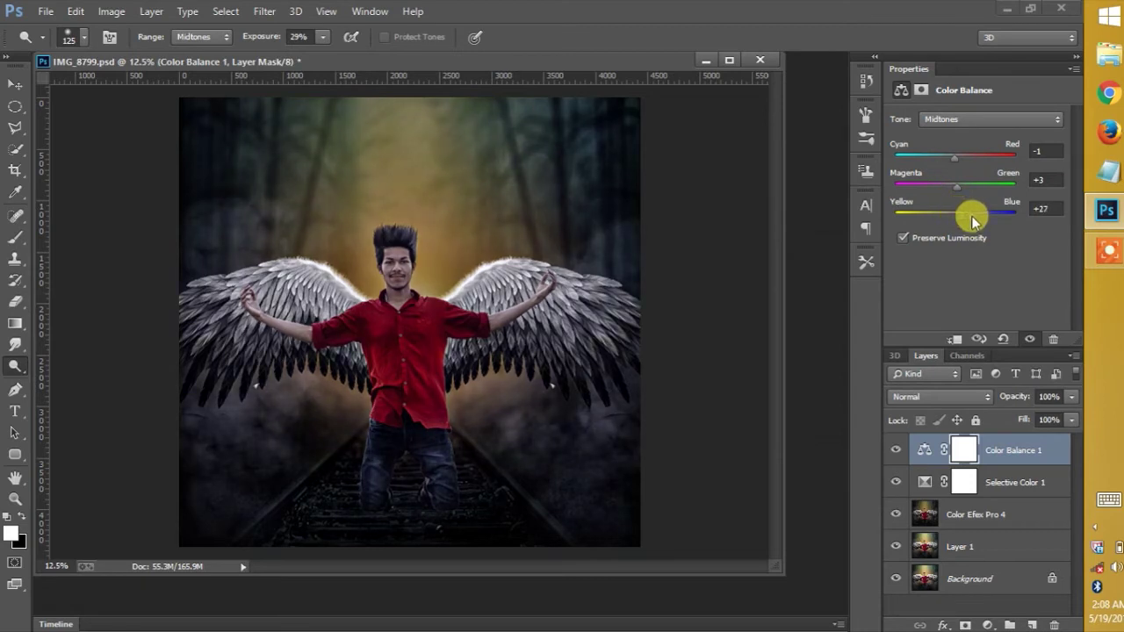
{"action": "left_click_drag", "start_coordinate": [972, 217], "coordinate": [968, 216]}
Set the highlights to +3, +1, -10 and the shadows' red to +3
{"action": "left_click", "coordinate": [979, 119]}
{"action": "left_click", "coordinate": [958, 161]}
{"action": "mouse_move", "coordinate": [947, 165]}
{"action": "left_mouse_down"}
{"action": "mouse_move", "coordinate": [957, 166]}
{"action": "mouse_move", "coordinate": [948, 188]}
{"action": "left_mouse_up"}
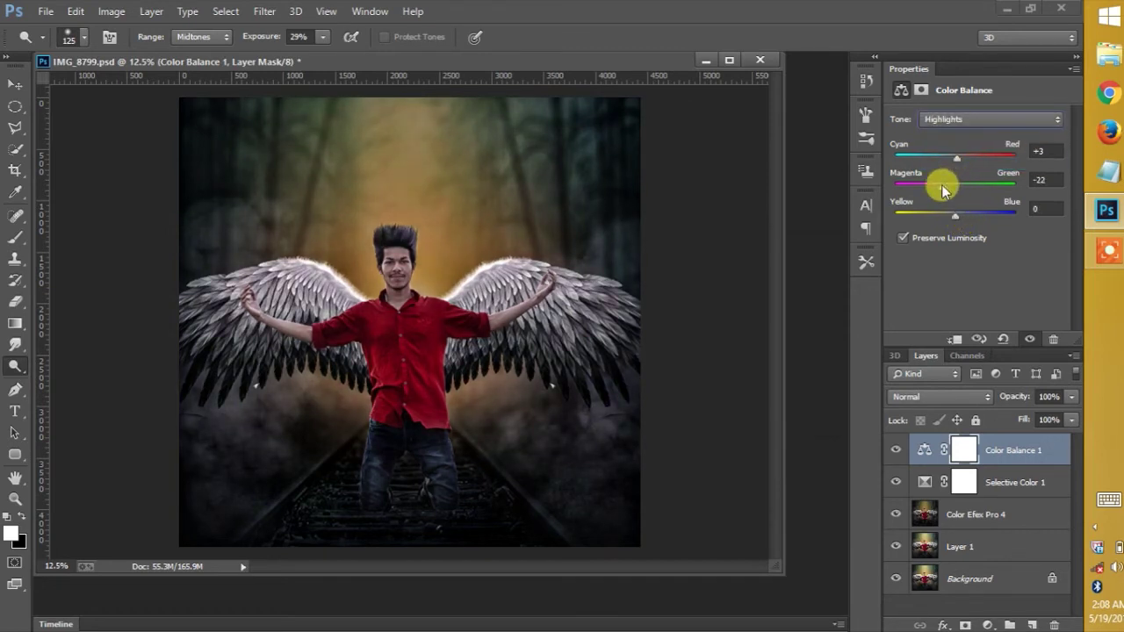
{"action": "left_click_drag", "start_coordinate": [961, 193], "coordinate": [956, 188]}
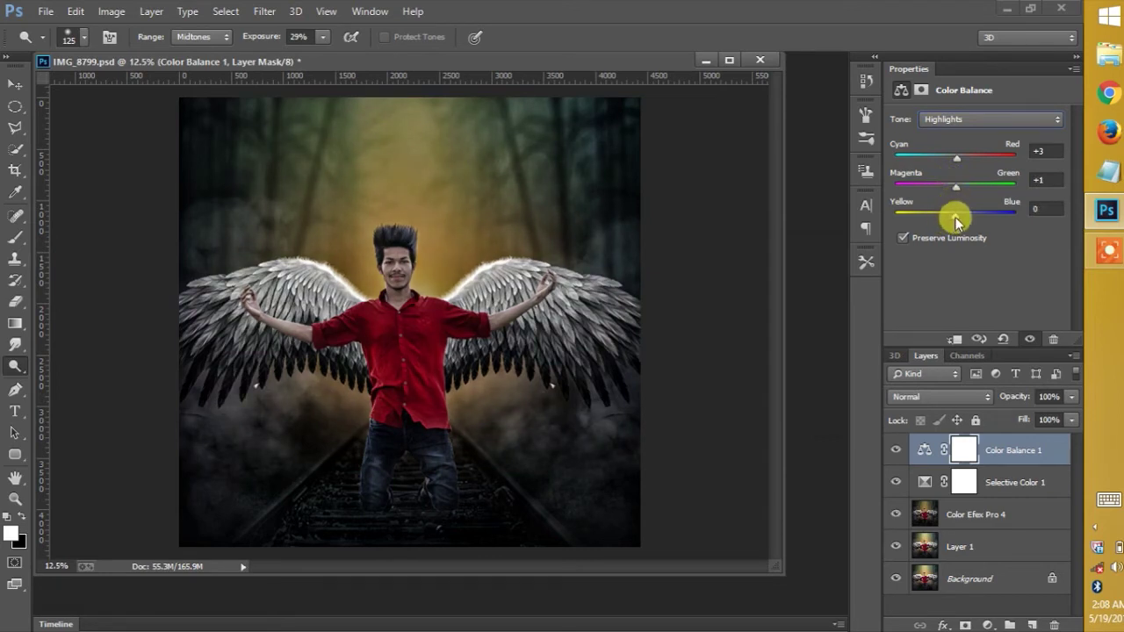
{"action": "left_click", "coordinate": [956, 120]}
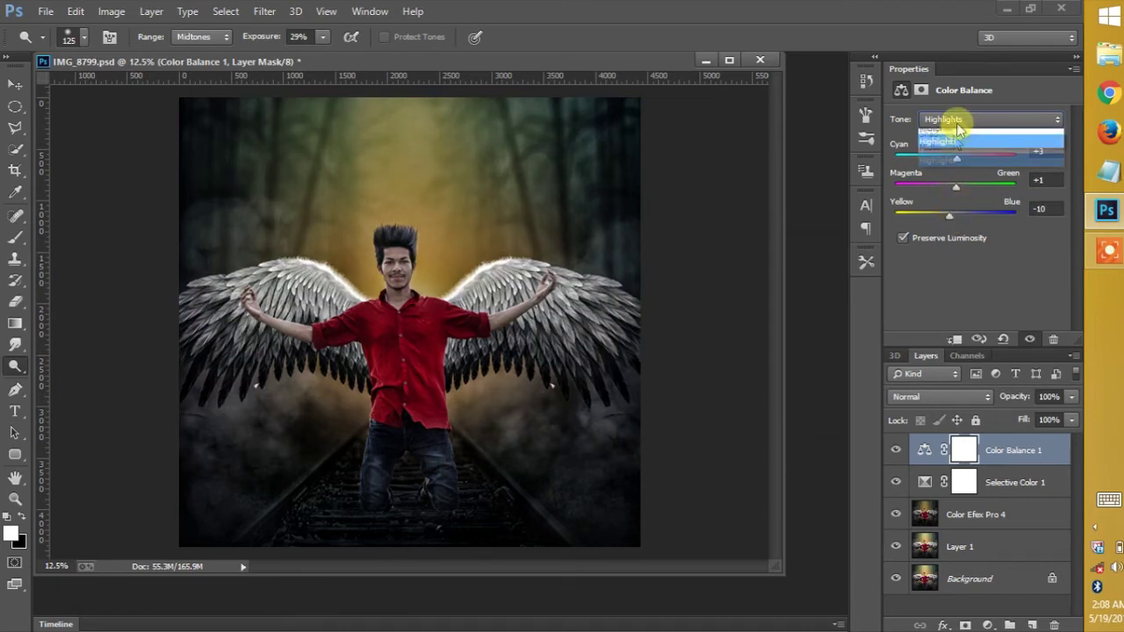
{"action": "left_click", "coordinate": [949, 161]}
{"action": "left_click", "coordinate": [951, 119]}
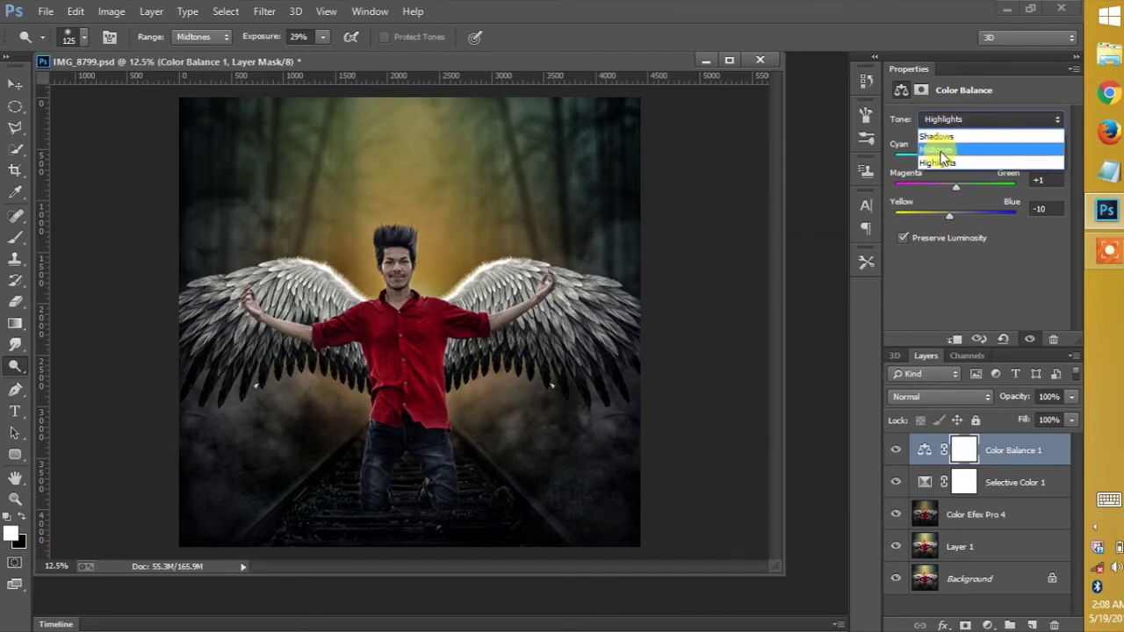
{"action": "left_click", "coordinate": [940, 138]}
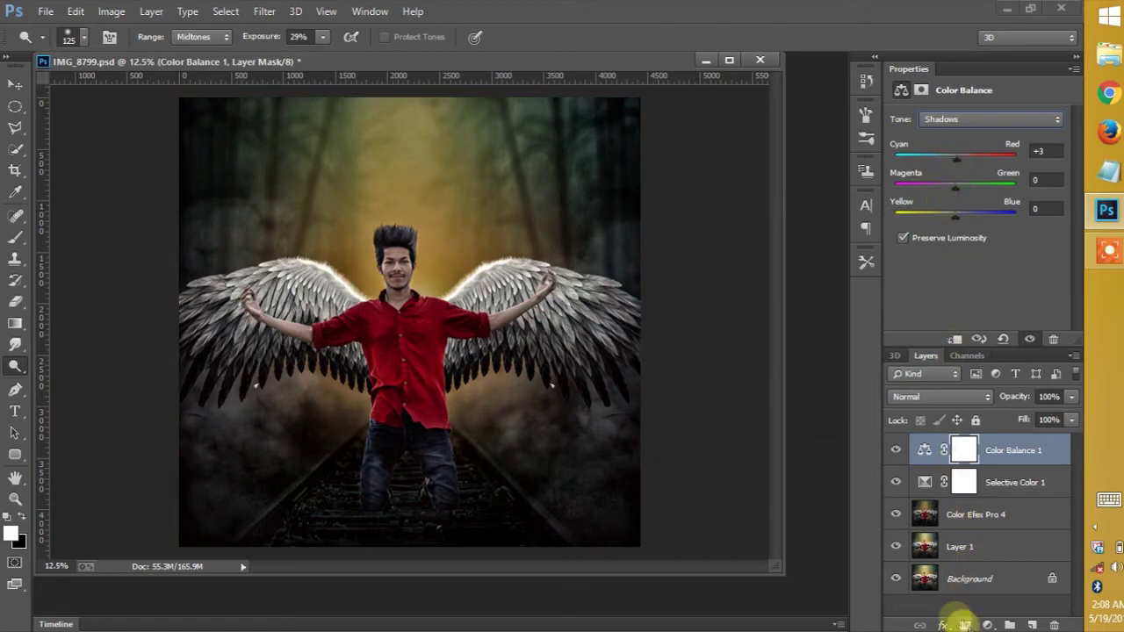
{"action": "left_click", "coordinate": [985, 626]}
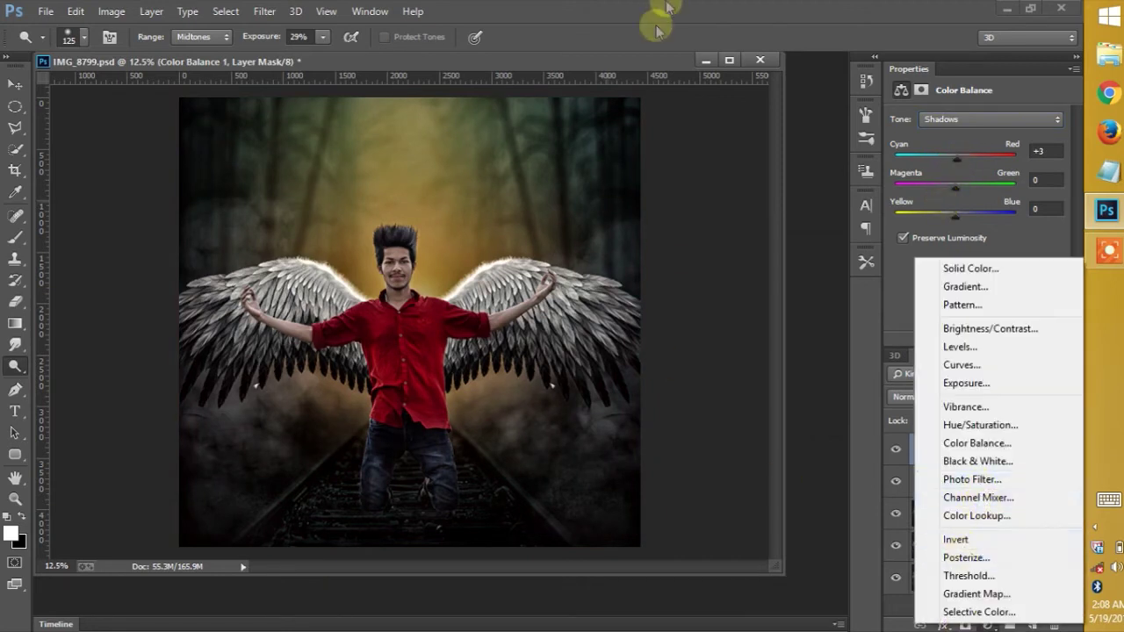
Add a Levels adjustment layer with midtone gamma 1.15 and reduced opacity
{"action": "left_click", "coordinate": [962, 347]}
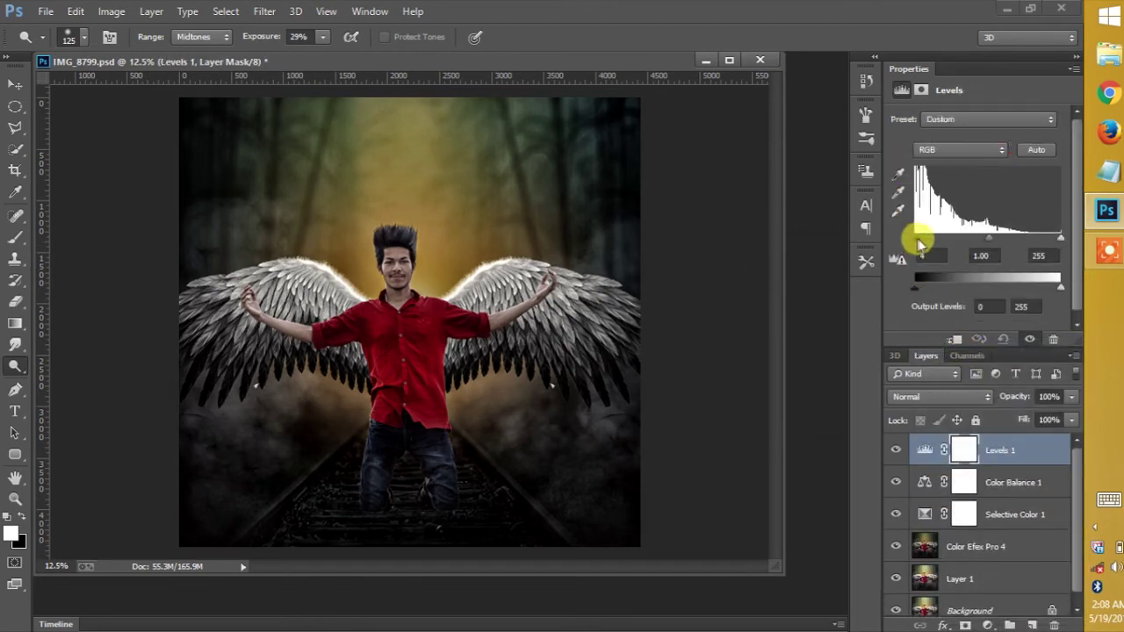
{"action": "left_click", "coordinate": [981, 247]}
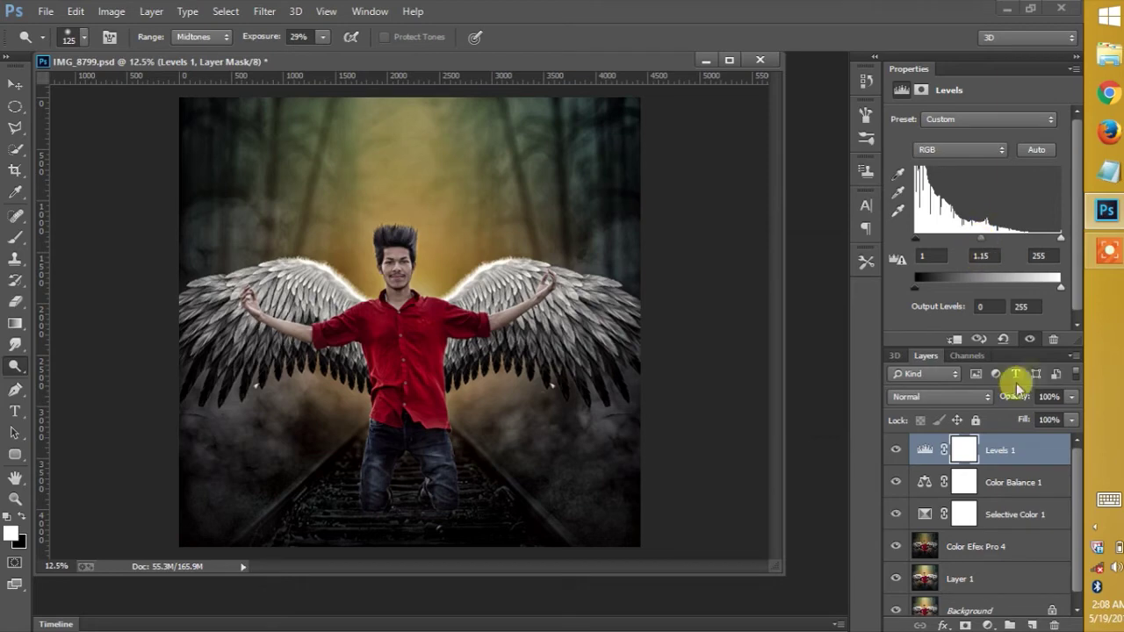
{"action": "left_click_drag", "start_coordinate": [1017, 397], "coordinate": [1002, 400]}
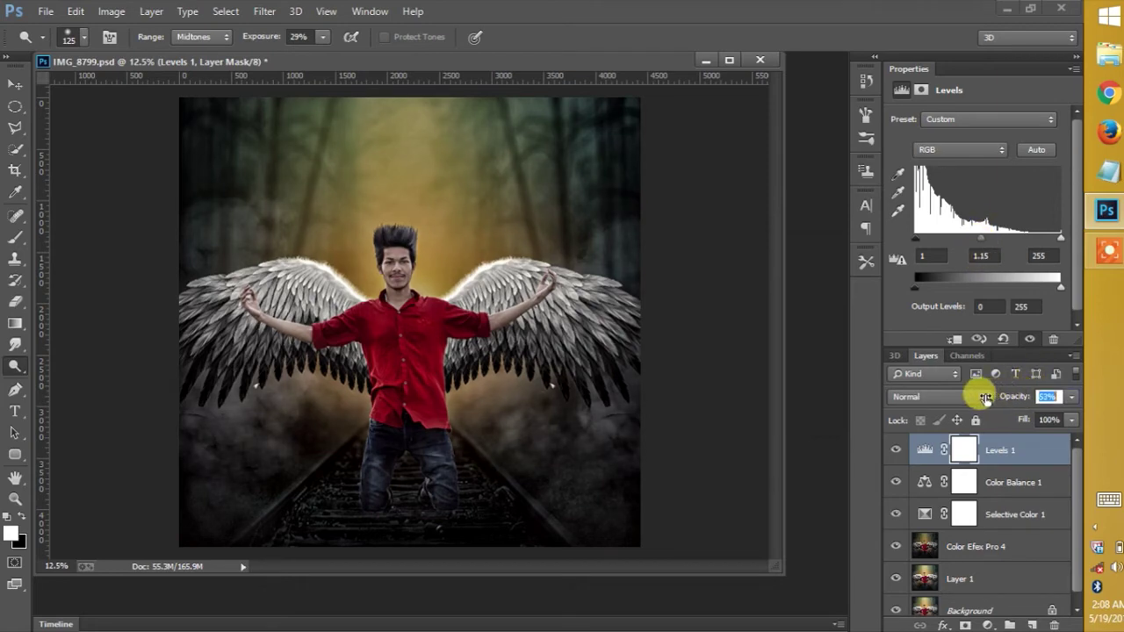
Flatten the image into Background and duplicate it as Layer 1
{"action": "left_click", "coordinate": [1075, 356]}
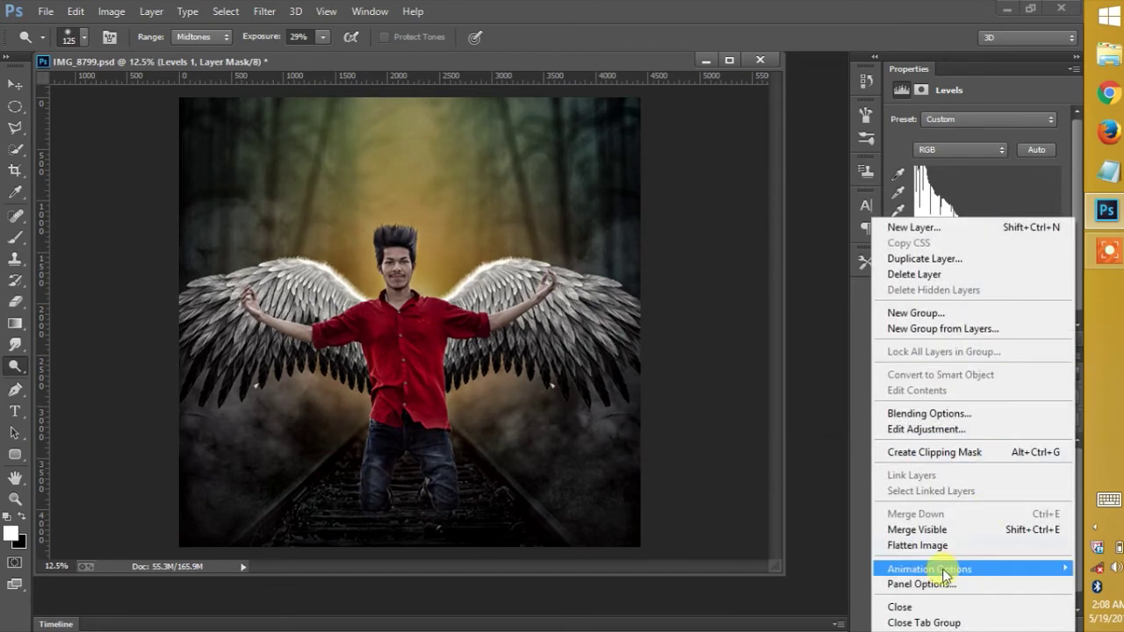
{"action": "left_click", "coordinate": [947, 545]}
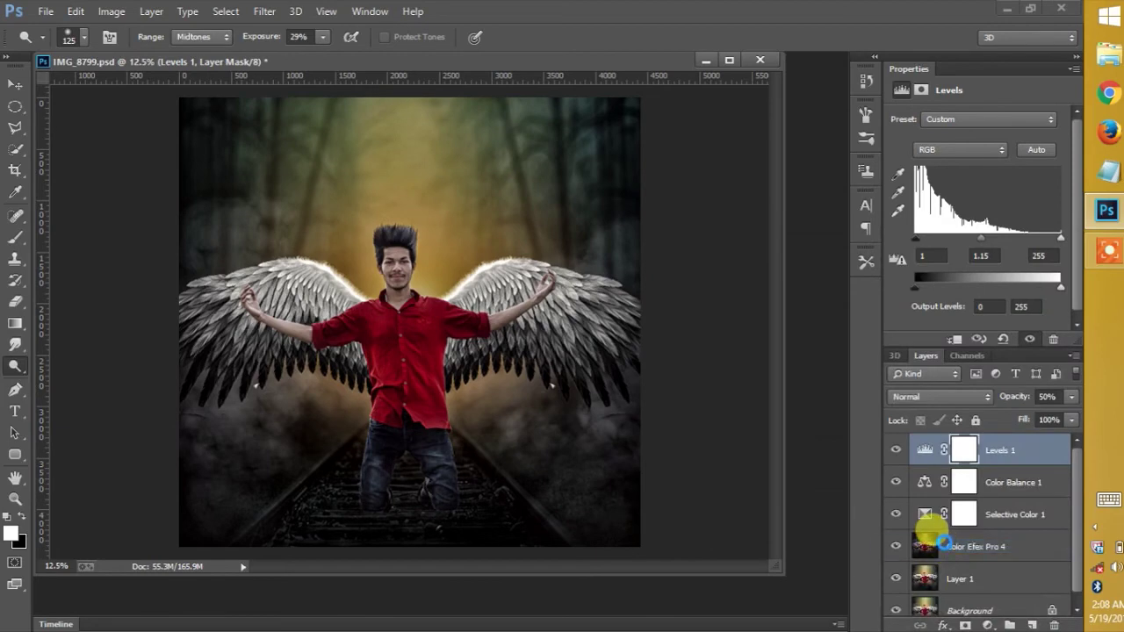
{"action": "key", "text": "ctrl+j"}
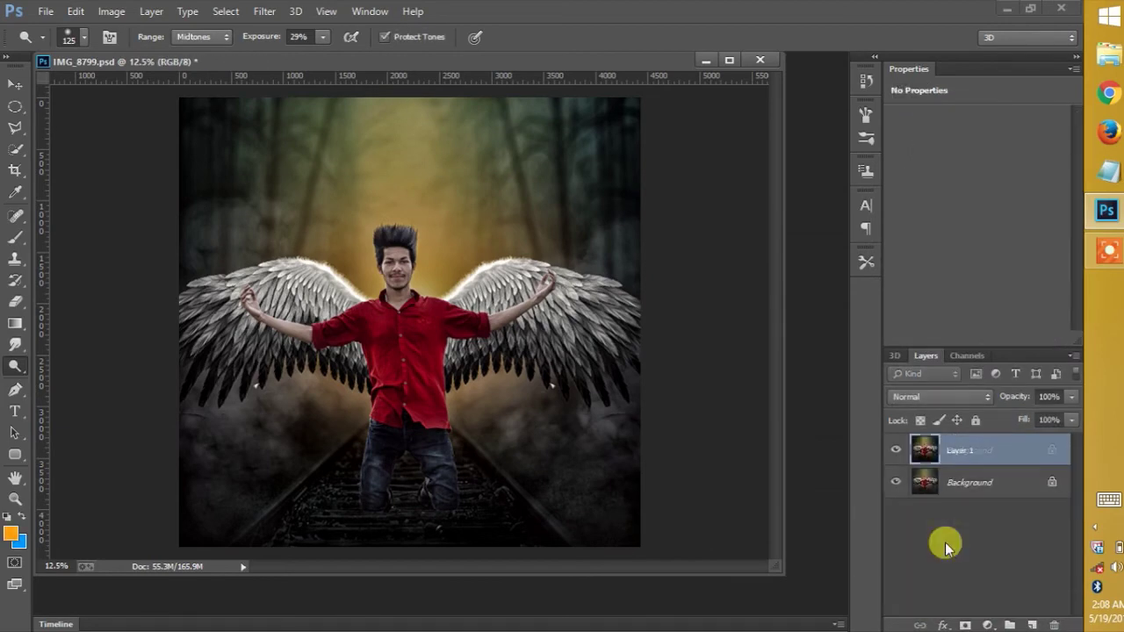
{"action": "left_click", "coordinate": [265, 10]}
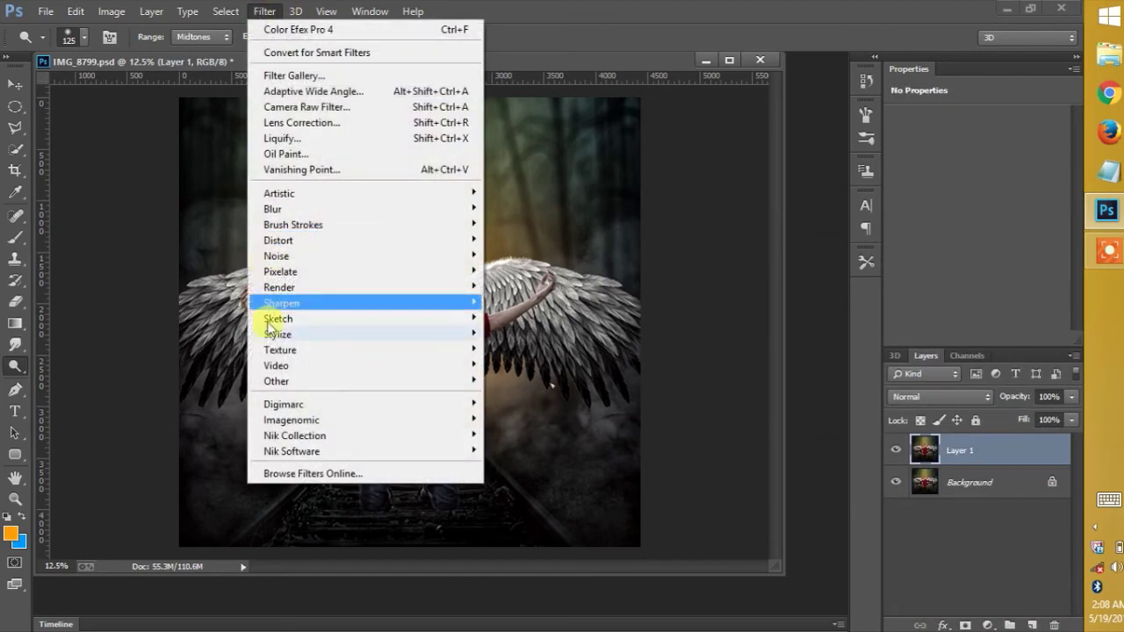
Apply Oil Paint to Layer 1 with Stylization 10, Cleanliness 9.85, Angular Direction 0, Shine 0.2
{"action": "left_click", "coordinate": [285, 154]}
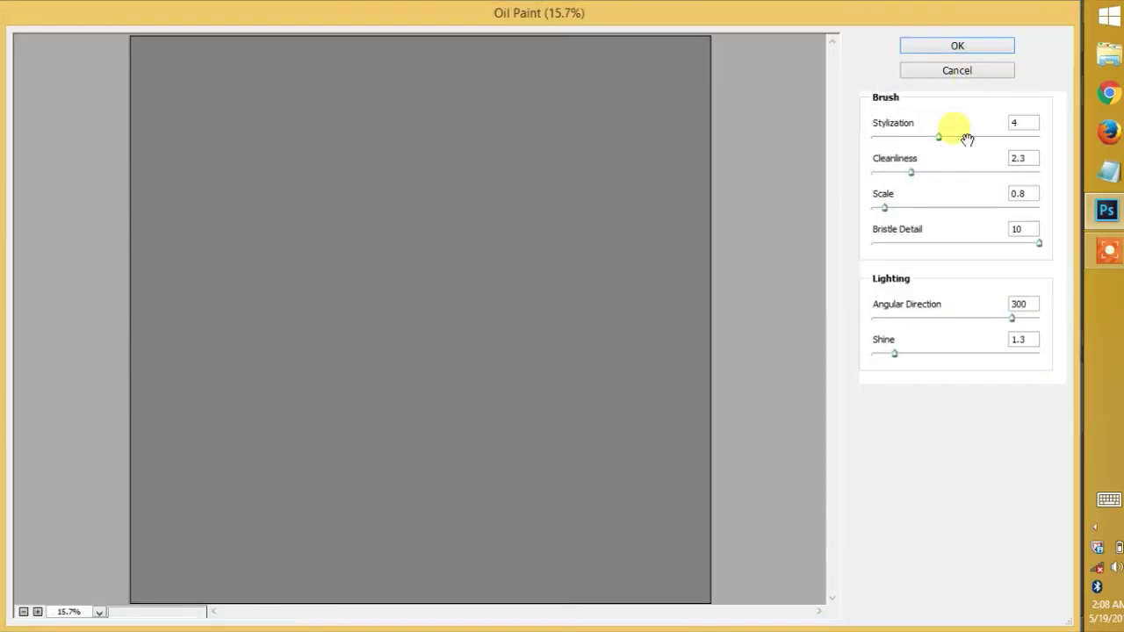
{"action": "left_click_drag", "start_coordinate": [966, 139], "coordinate": [1021, 132]}
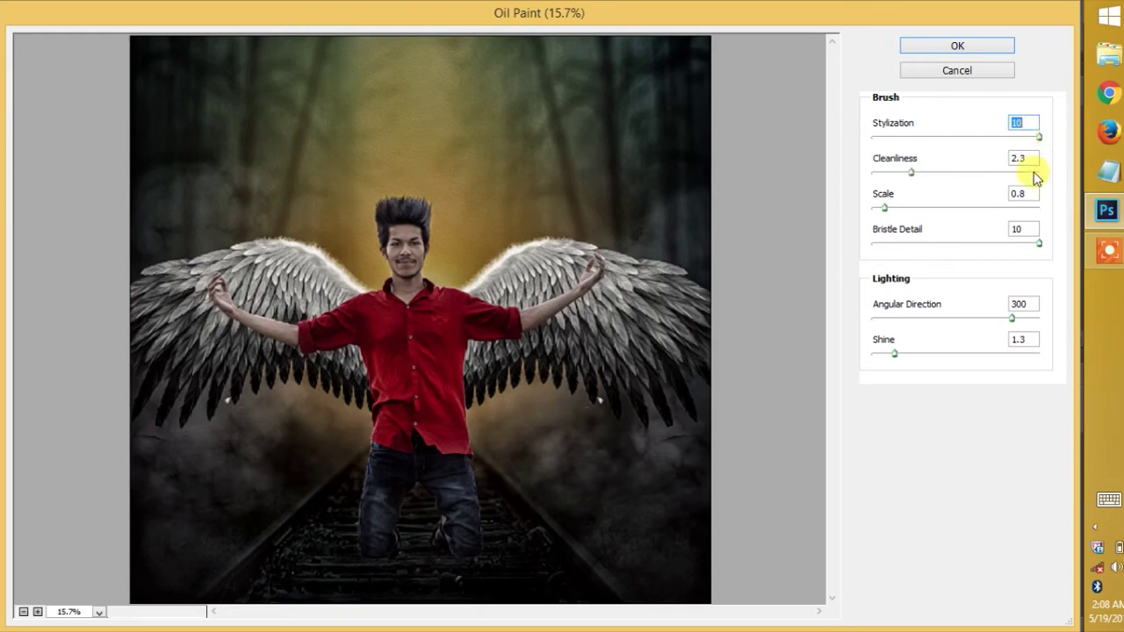
{"action": "key", "text": "Tab"}
{"action": "key", "text": "Tab"}
{"action": "key", "text": "Tab"}
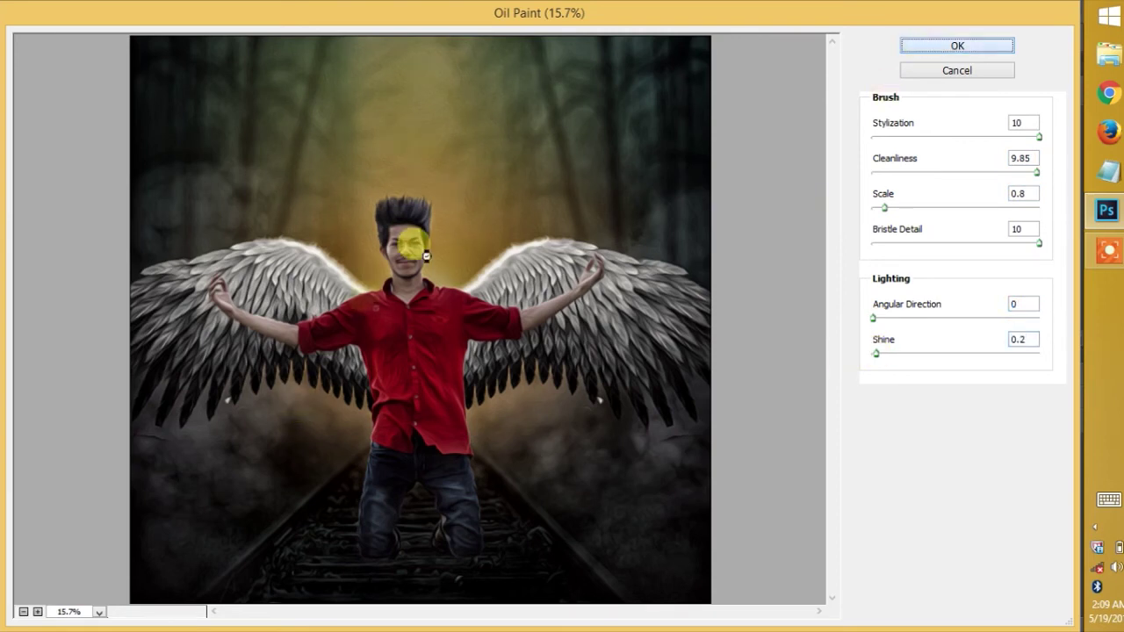
{"action": "key", "text": "Return"}
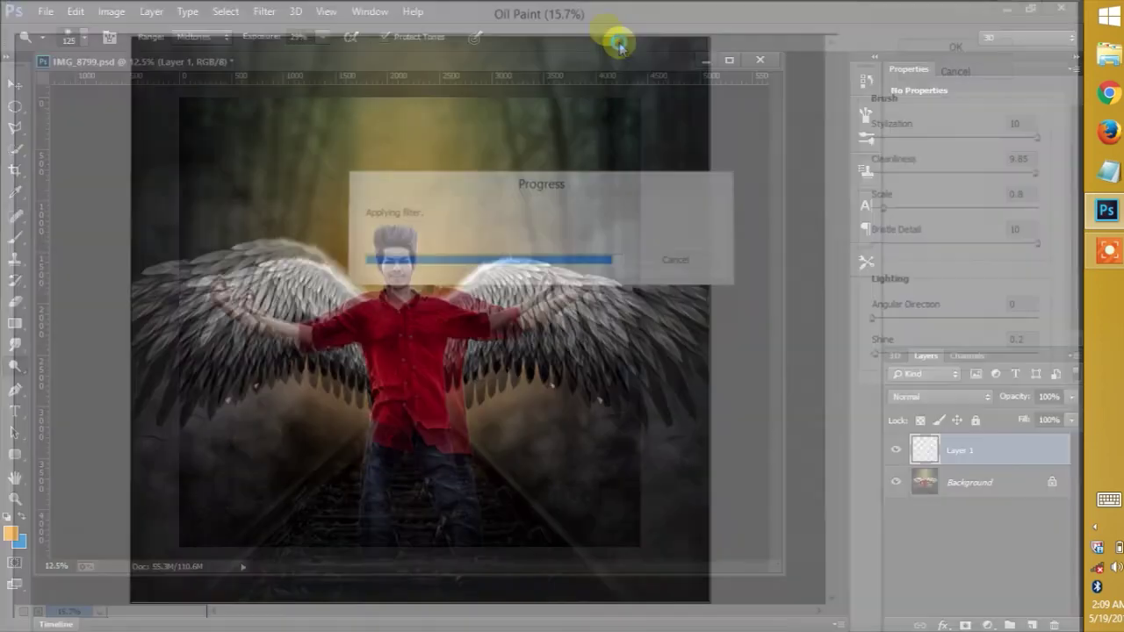
{"action": "key", "text": "ctrl+plus"}
{"action": "key", "text": "ctrl+plus"}
{"action": "key", "text": "ctrl+plus"}
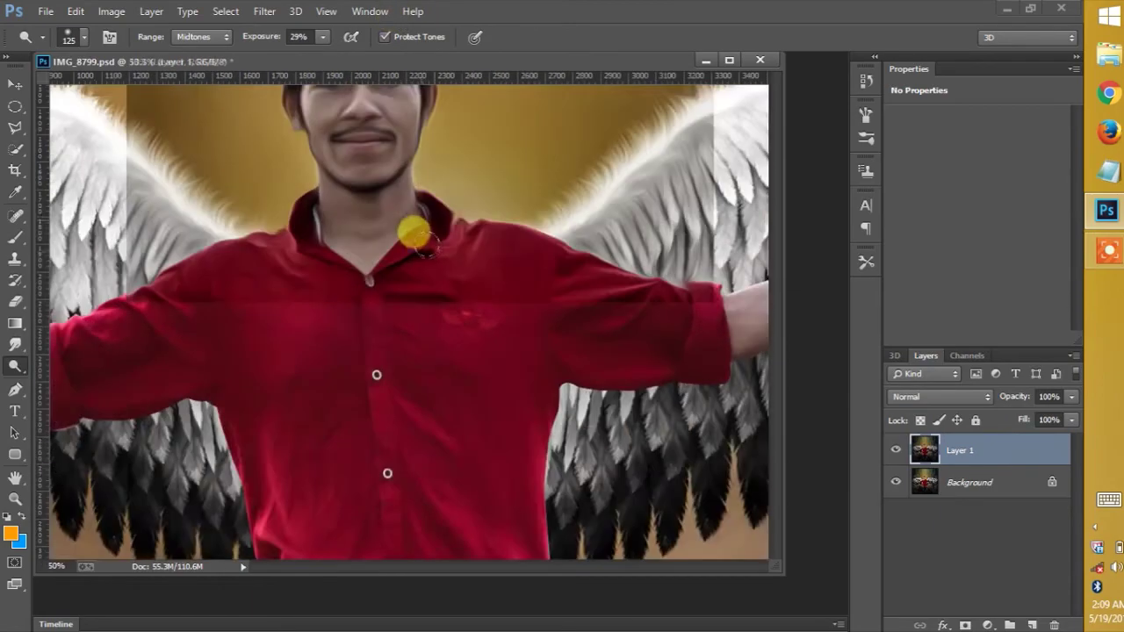
Zoom to the head and give Layer 1 an inverted black layer mask
{"action": "left_click", "coordinate": [415, 235]}
{"action": "mouse_move", "coordinate": [427, 196]}
{"action": "left_mouse_down"}
{"action": "mouse_move", "coordinate": [451, 477]}
{"action": "mouse_move", "coordinate": [481, 432]}
{"action": "mouse_move", "coordinate": [481, 489]}
{"action": "left_mouse_up"}
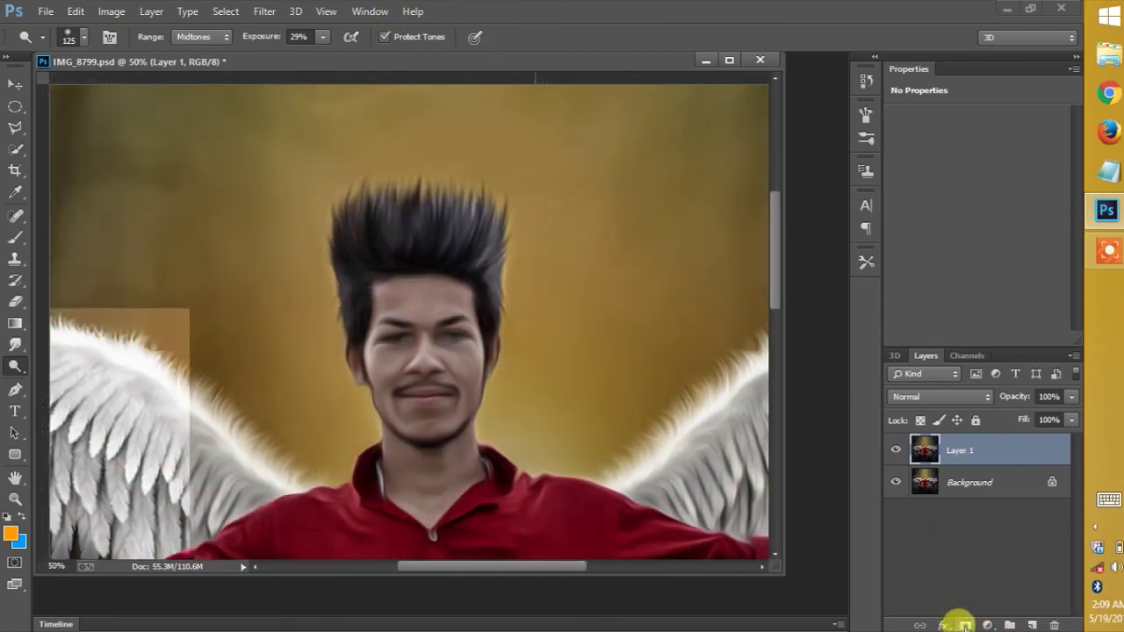
{"action": "left_click", "coordinate": [964, 625]}
{"action": "key", "text": "ctrl+i"}
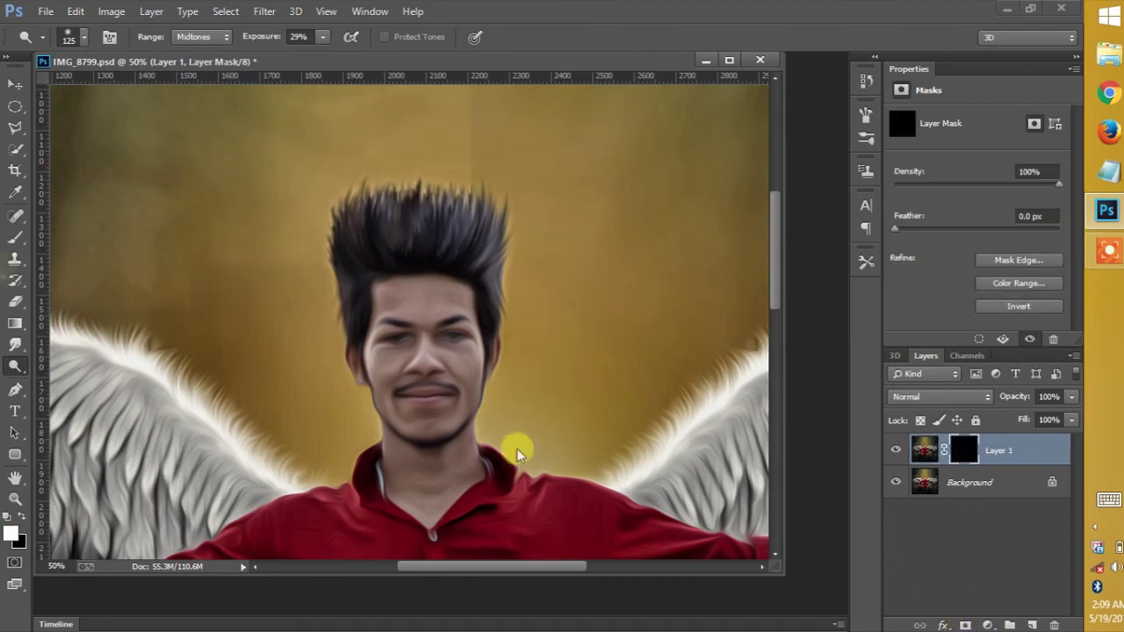
Paint white over the hair top with a 90 px brush and set opacity to 72%
{"action": "left_click", "coordinate": [14, 236]}
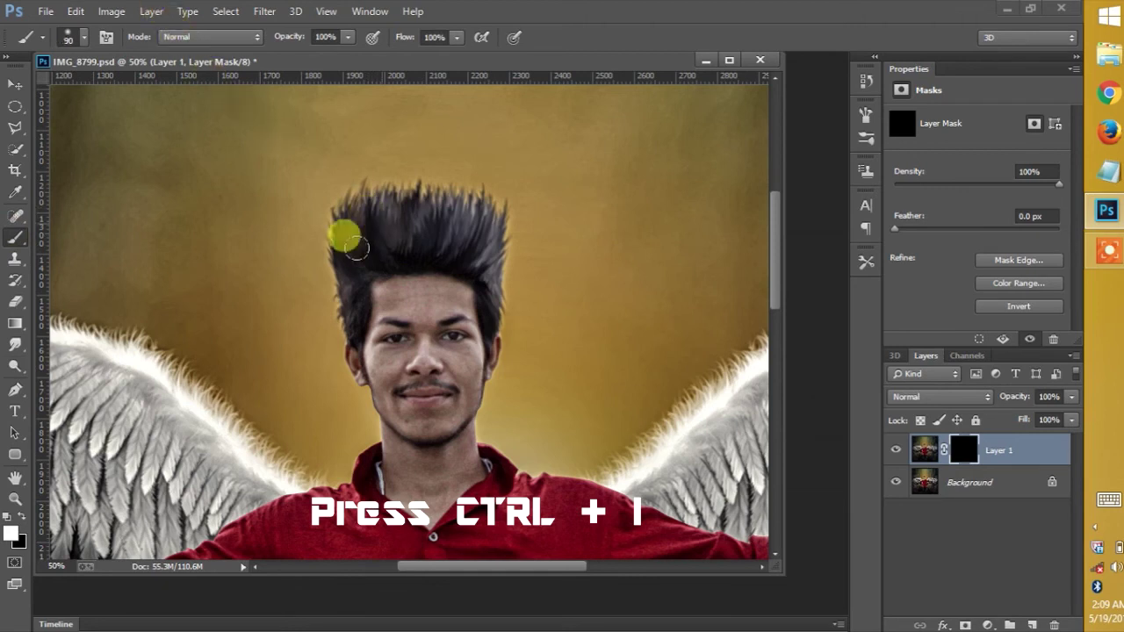
{"action": "key", "text": "bracketleft"}
{"action": "key", "text": "bracketleft"}
{"action": "key", "text": "bracketleft"}
{"action": "mouse_move", "coordinate": [380, 158]}
{"action": "left_mouse_down"}
{"action": "mouse_move", "coordinate": [419, 249]}
{"action": "mouse_move", "coordinate": [490, 308]}
{"action": "mouse_move", "coordinate": [477, 234]}
{"action": "mouse_move", "coordinate": [351, 231]}
{"action": "mouse_move", "coordinate": [326, 308]}
{"action": "mouse_move", "coordinate": [364, 221]}
{"action": "mouse_move", "coordinate": [407, 251]}
{"action": "mouse_move", "coordinate": [407, 171]}
{"action": "left_mouse_up"}
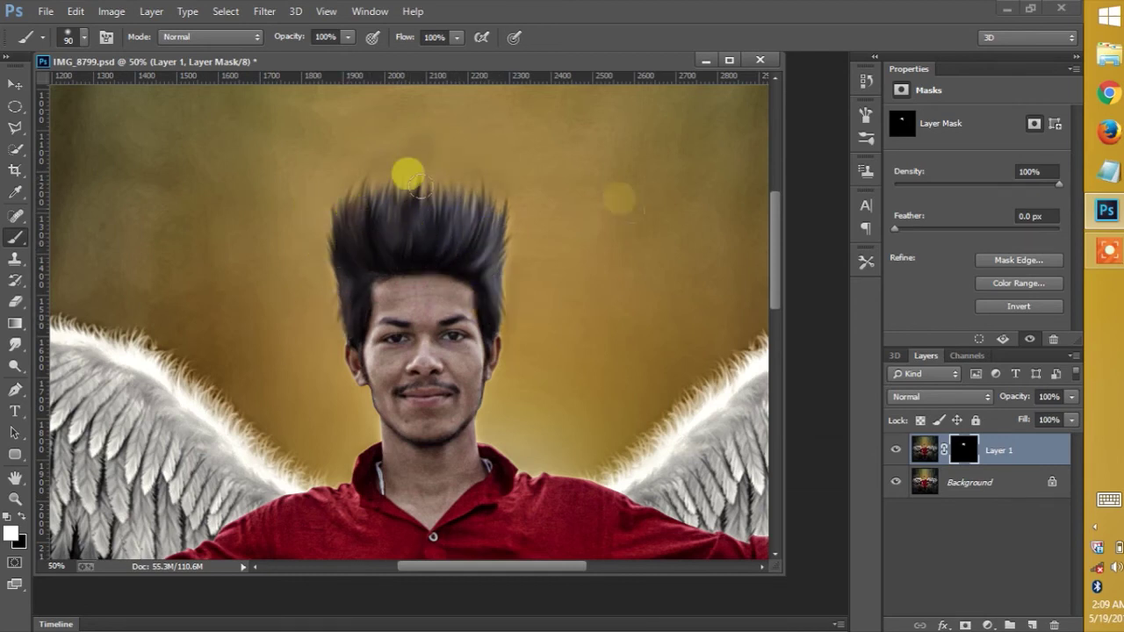
{"action": "left_click_drag", "start_coordinate": [1012, 396], "coordinate": [987, 396]}
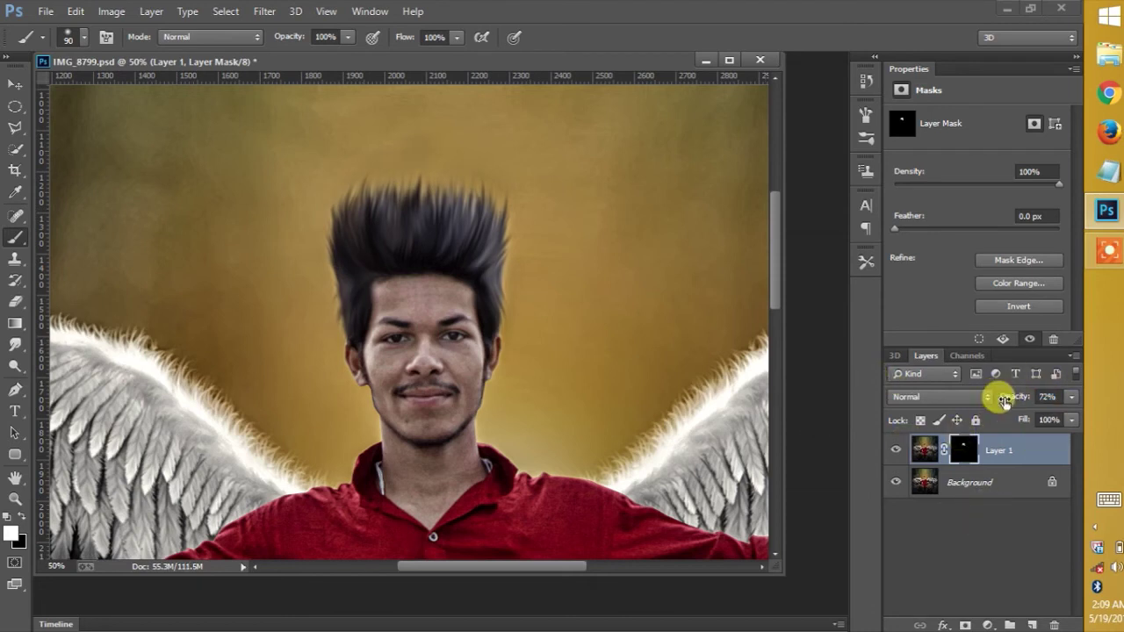
{"action": "left_click", "coordinate": [1074, 356]}
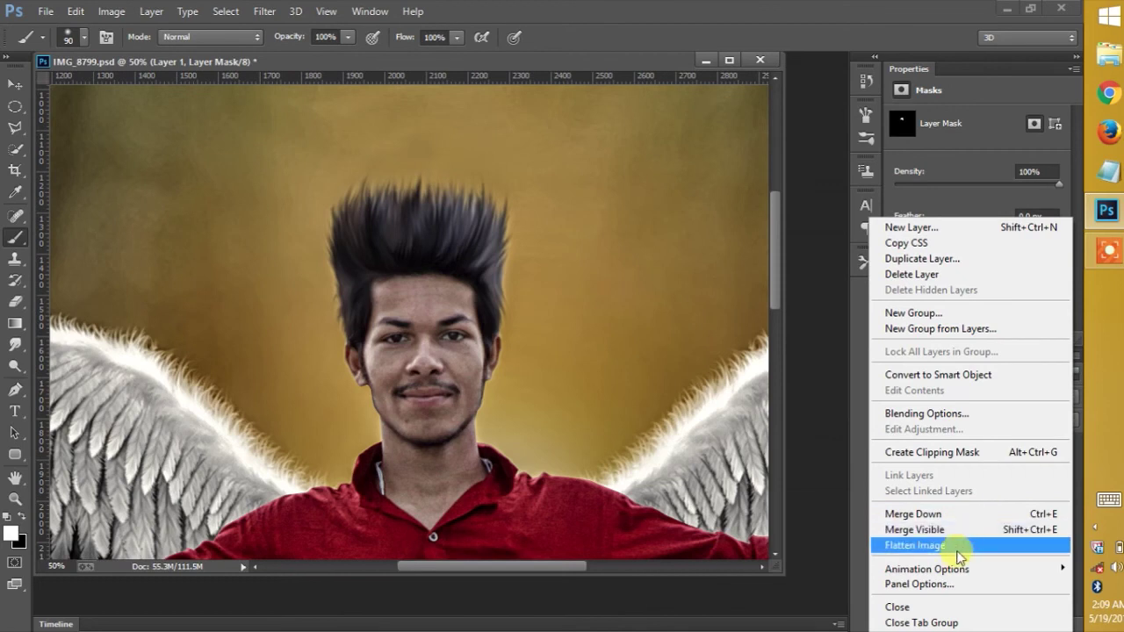
Flatten to Background with a fresh Layer 1 and load the Mixer Brush with pale pink skin tone
{"action": "left_click", "coordinate": [958, 551]}
{"action": "key", "text": "ctrl+shift+alt+n"}
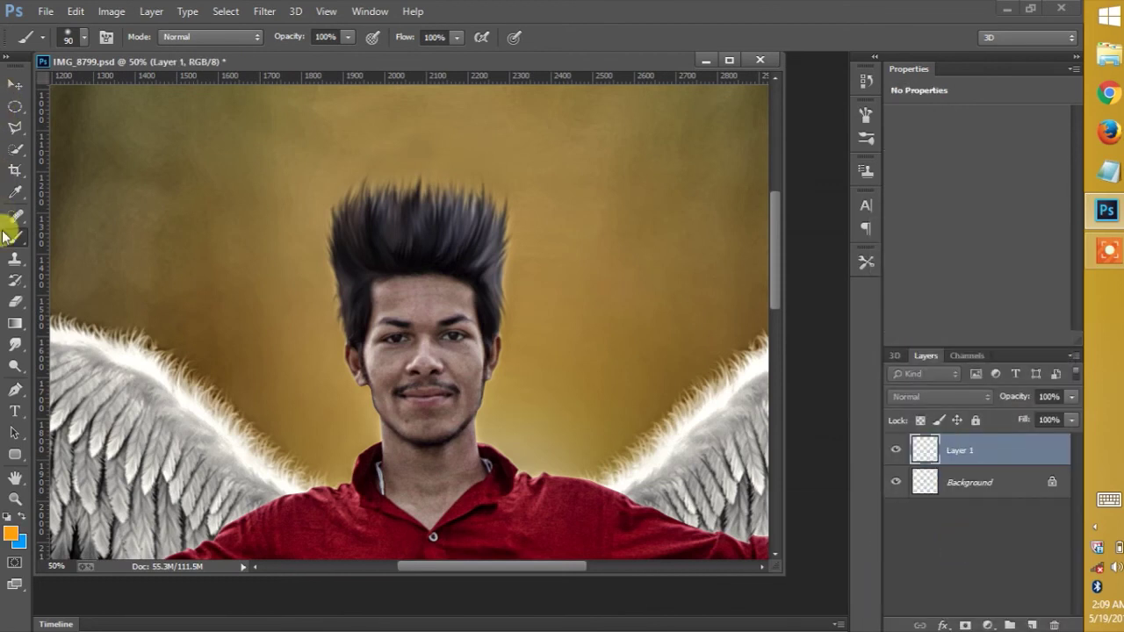
{"action": "right_click", "coordinate": [15, 242]}
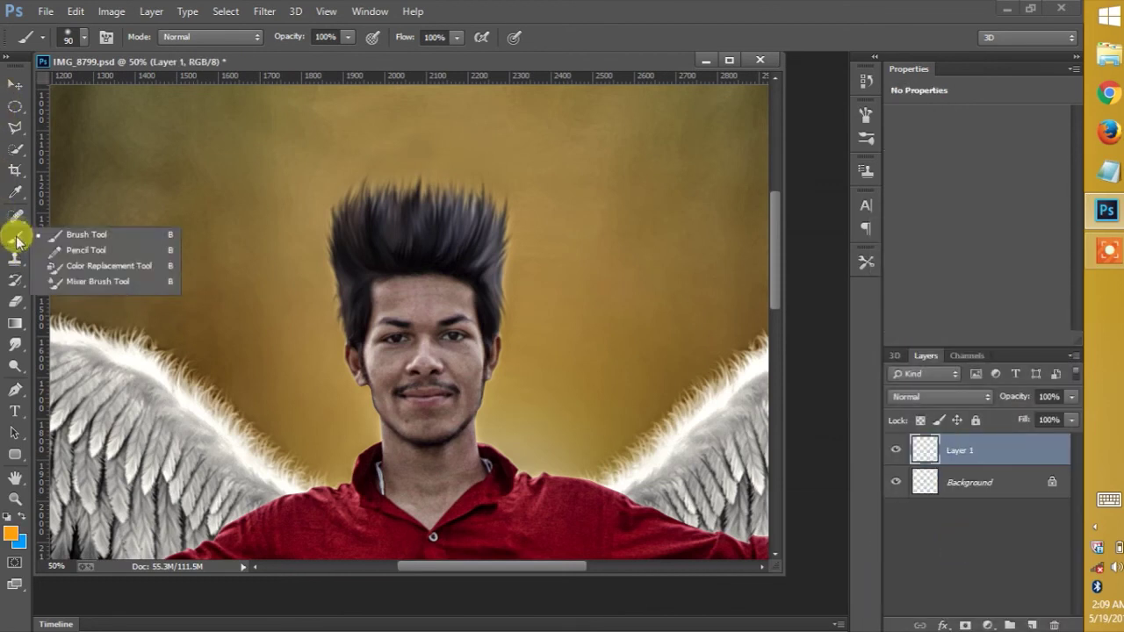
{"action": "left_click", "coordinate": [63, 280]}
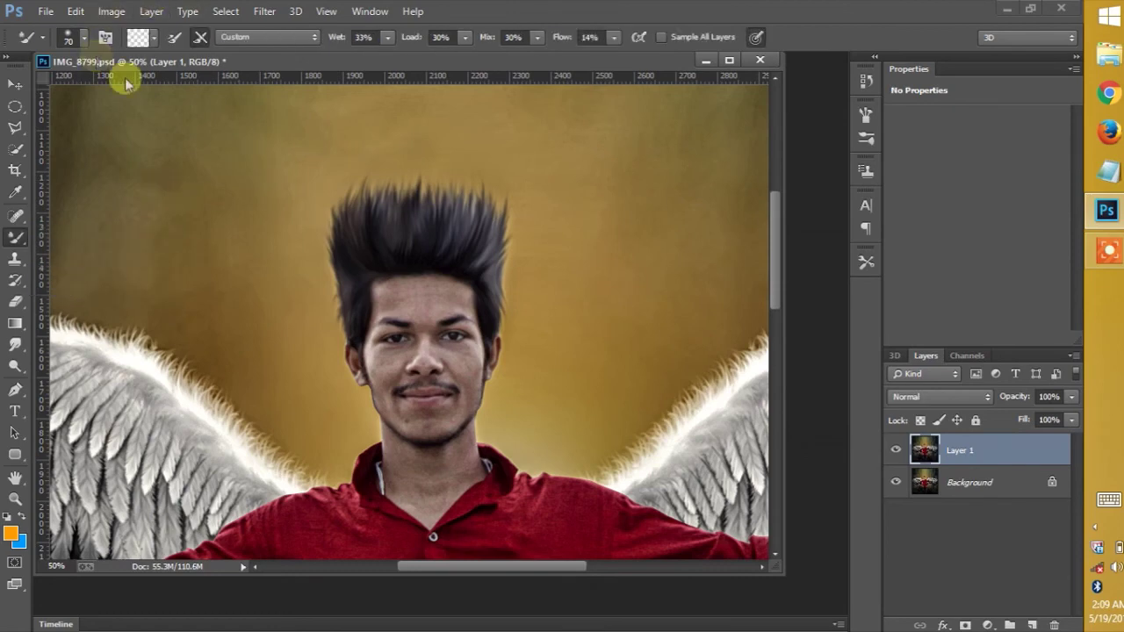
{"action": "left_click", "coordinate": [136, 39]}
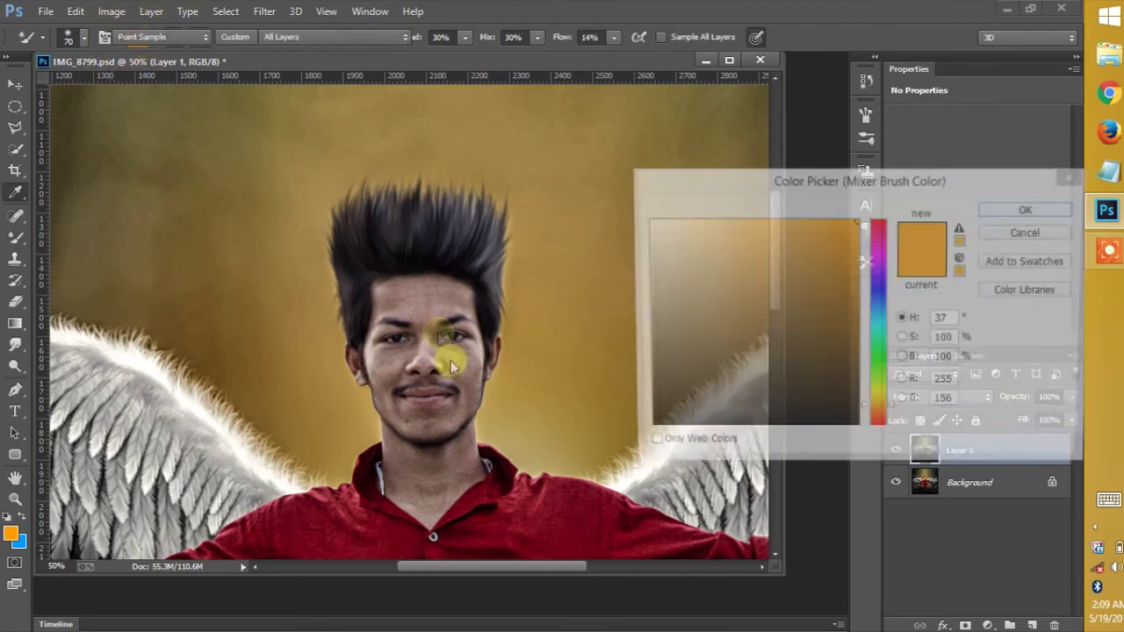
{"action": "left_click", "coordinate": [426, 301]}
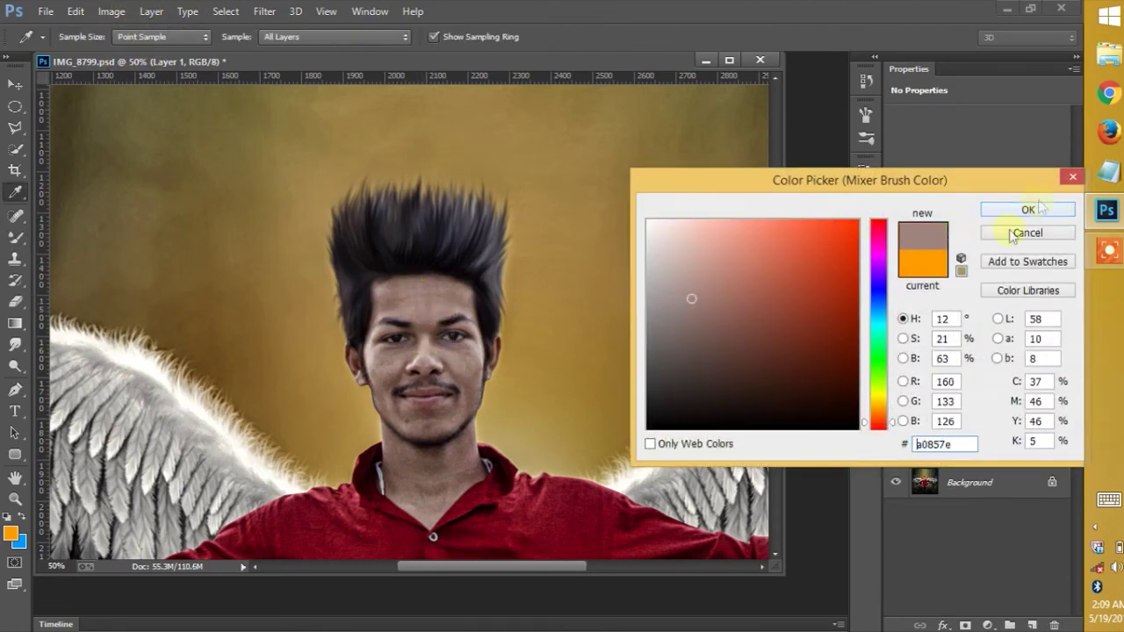
{"action": "left_click", "coordinate": [687, 231]}
{"action": "left_click", "coordinate": [1024, 213]}
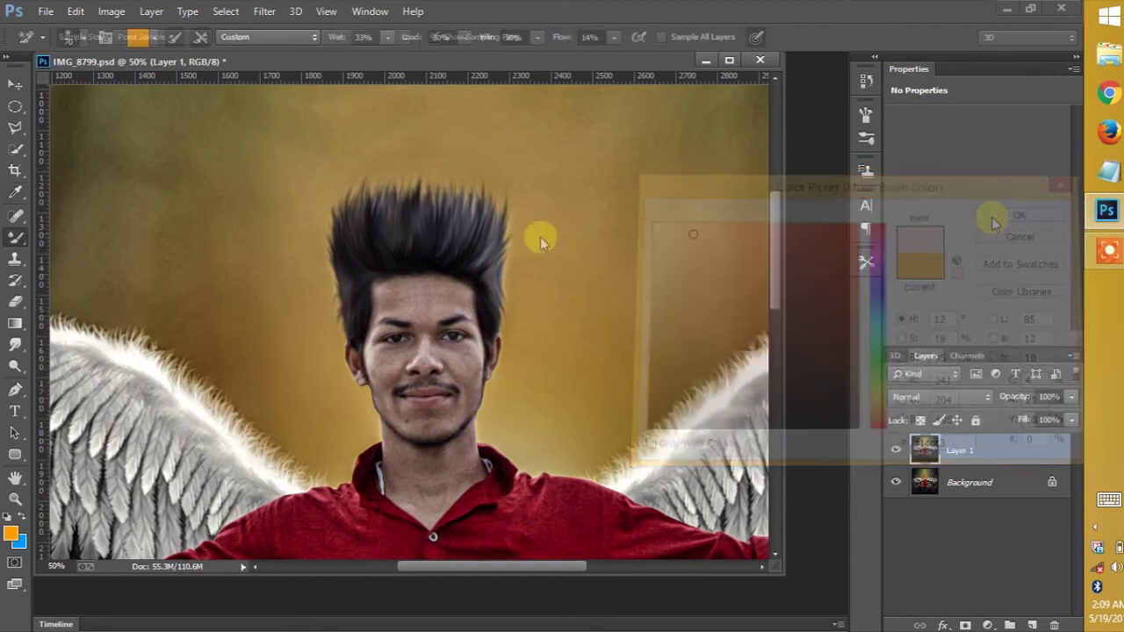
{"action": "scroll", "coordinate": [334, 239], "scroll_direction": "up", "scroll_amount": 1}
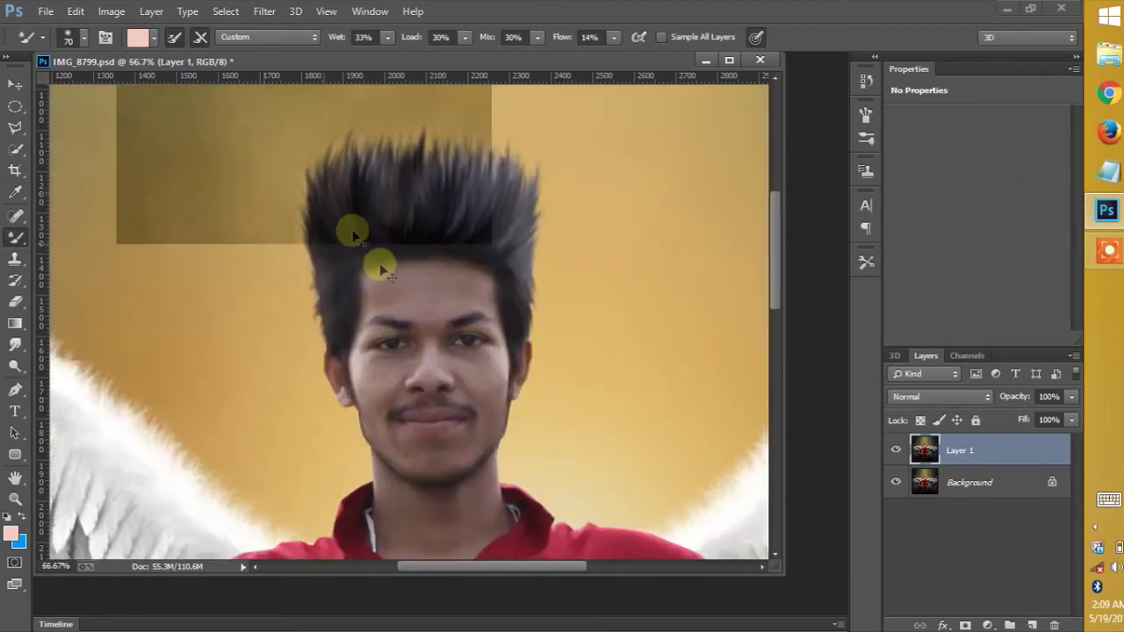
Smooth the forehead, nose, cheek, mouth and jaw skin with Mixer Brush strokes
{"action": "scroll", "coordinate": [371, 256], "scroll_direction": "up", "scroll_amount": 1}
{"action": "mouse_move", "coordinate": [378, 285]}
{"action": "left_mouse_down"}
{"action": "mouse_move", "coordinate": [490, 251]}
{"action": "mouse_move", "coordinate": [465, 231]}
{"action": "mouse_move", "coordinate": [427, 238]}
{"action": "mouse_move", "coordinate": [413, 349]}
{"action": "mouse_move", "coordinate": [462, 367]}
{"action": "mouse_move", "coordinate": [474, 351]}
{"action": "mouse_move", "coordinate": [511, 405]}
{"action": "left_mouse_up"}
{"action": "left_click", "coordinate": [498, 470]}
{"action": "mouse_move", "coordinate": [497, 470]}
{"action": "left_mouse_down"}
{"action": "mouse_move", "coordinate": [515, 459]}
{"action": "mouse_move", "coordinate": [532, 364]}
{"action": "mouse_move", "coordinate": [512, 354]}
{"action": "mouse_move", "coordinate": [507, 378]}
{"action": "mouse_move", "coordinate": [358, 371]}
{"action": "mouse_move", "coordinate": [381, 249]}
{"action": "mouse_move", "coordinate": [409, 251]}
{"action": "mouse_move", "coordinate": [347, 252]}
{"action": "mouse_move", "coordinate": [414, 243]}
{"action": "mouse_move", "coordinate": [289, 281]}
{"action": "mouse_move", "coordinate": [369, 364]}
{"action": "left_mouse_up"}
{"action": "mouse_move", "coordinate": [369, 365]}
{"action": "left_mouse_down"}
{"action": "mouse_move", "coordinate": [344, 301]}
{"action": "mouse_move", "coordinate": [333, 326]}
{"action": "mouse_move", "coordinate": [404, 445]}
{"action": "mouse_move", "coordinate": [364, 447]}
{"action": "mouse_move", "coordinate": [401, 464]}
{"action": "mouse_move", "coordinate": [462, 313]}
{"action": "mouse_move", "coordinate": [337, 267]}
{"action": "mouse_move", "coordinate": [354, 312]}
{"action": "mouse_move", "coordinate": [409, 299]}
{"action": "mouse_move", "coordinate": [462, 273]}
{"action": "mouse_move", "coordinate": [395, 255]}
{"action": "mouse_move", "coordinate": [495, 225]}
{"action": "mouse_move", "coordinate": [472, 315]}
{"action": "mouse_move", "coordinate": [496, 338]}
{"action": "mouse_move", "coordinate": [430, 382]}
{"action": "mouse_move", "coordinate": [343, 230]}
{"action": "mouse_move", "coordinate": [409, 239]}
{"action": "mouse_move", "coordinate": [474, 221]}
{"action": "mouse_move", "coordinate": [459, 231]}
{"action": "mouse_move", "coordinate": [513, 164]}
{"action": "mouse_move", "coordinate": [342, 191]}
{"action": "mouse_move", "coordinate": [434, 188]}
{"action": "mouse_move", "coordinate": [624, 228]}
{"action": "mouse_move", "coordinate": [650, 254]}
{"action": "left_mouse_up"}
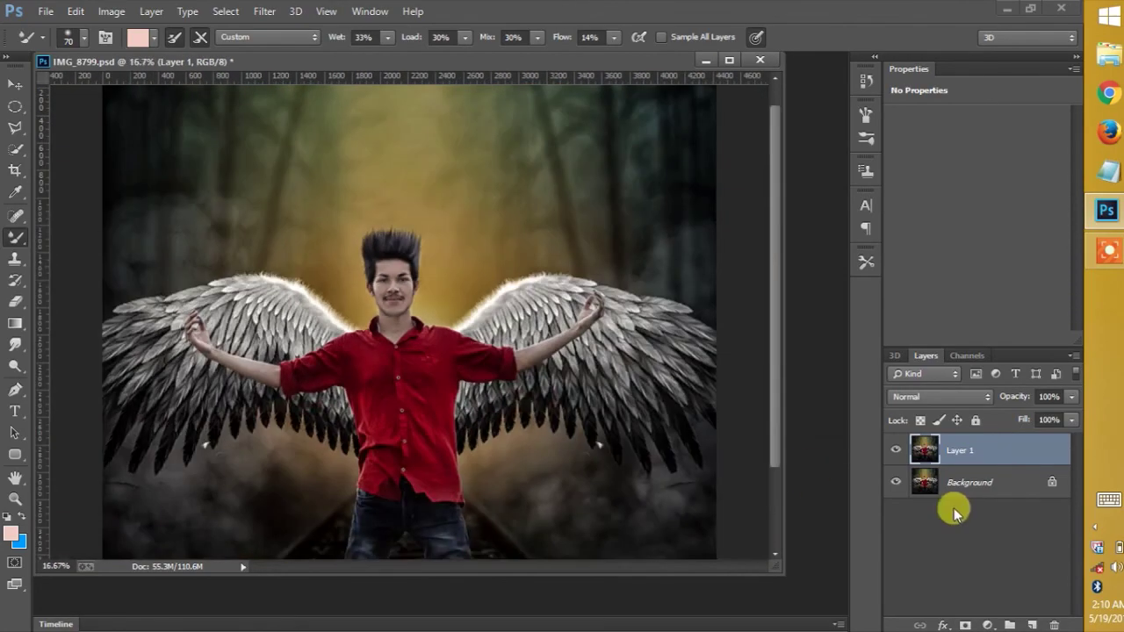
Set the retouched Layer 1 to 49% opacity and flatten the image
{"action": "left_click_drag", "start_coordinate": [1020, 402], "coordinate": [993, 401]}
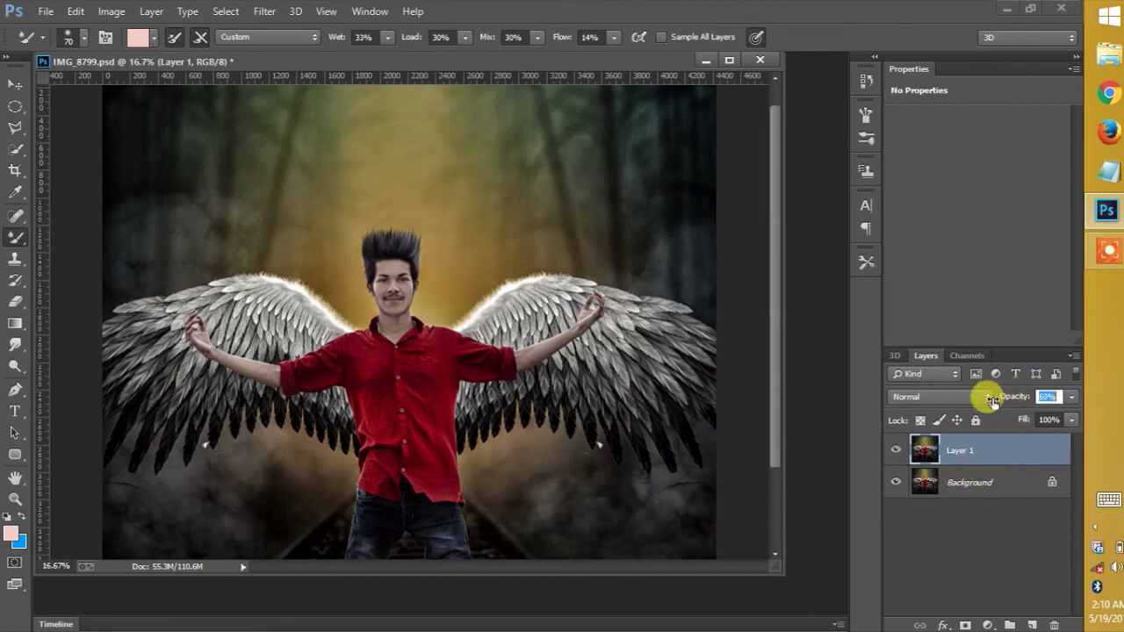
{"action": "key", "text": "Return"}
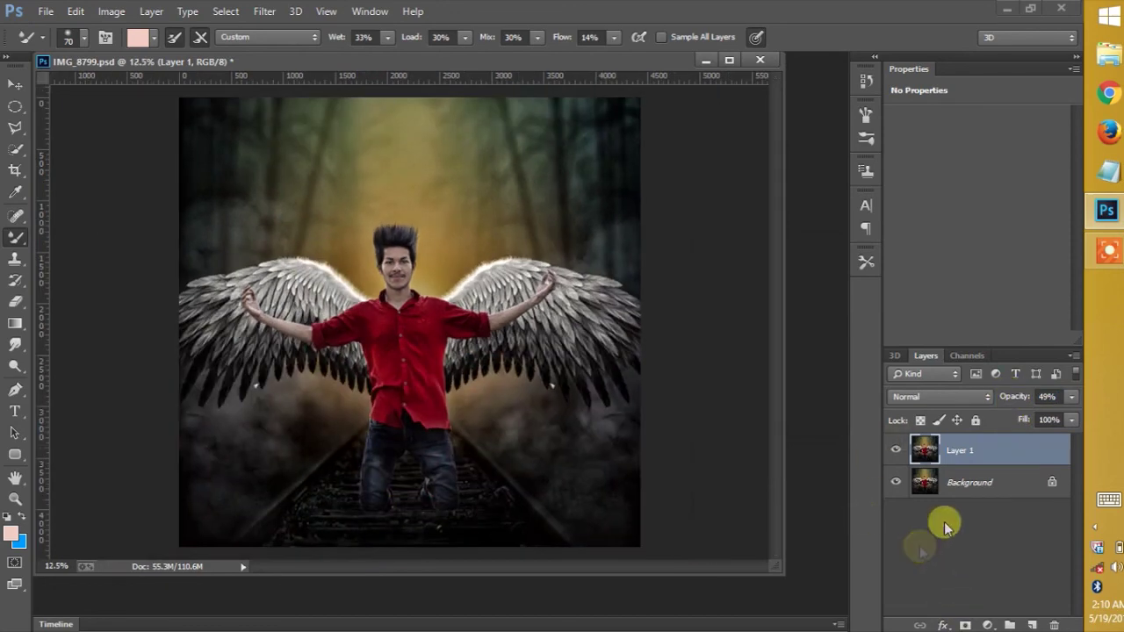
{"action": "left_click", "coordinate": [1076, 355]}
{"action": "left_click", "coordinate": [918, 539]}
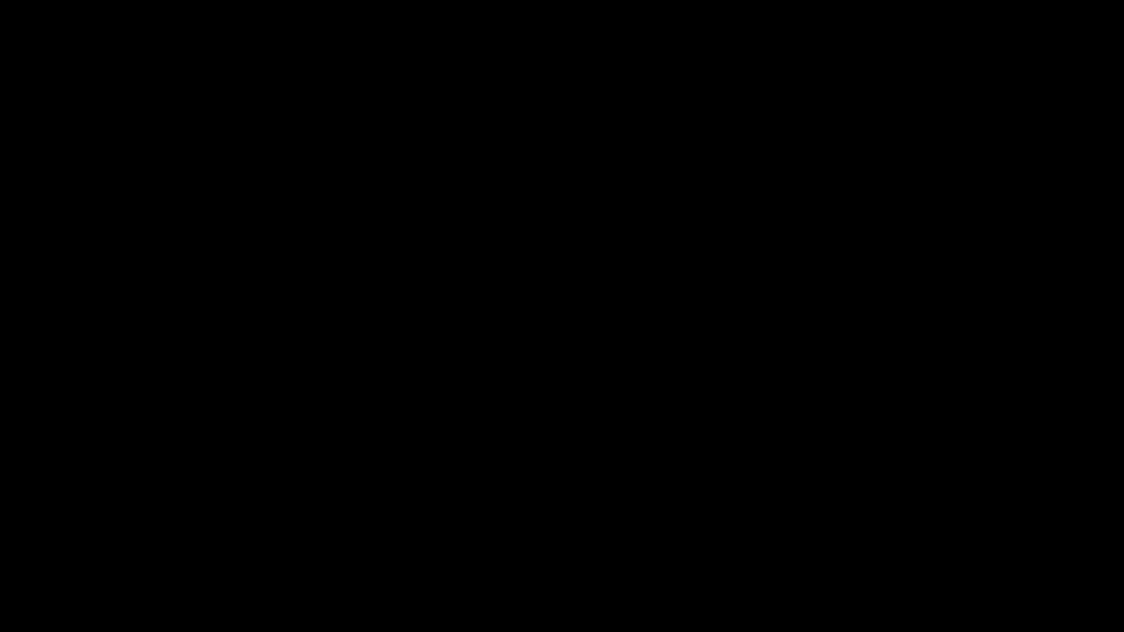